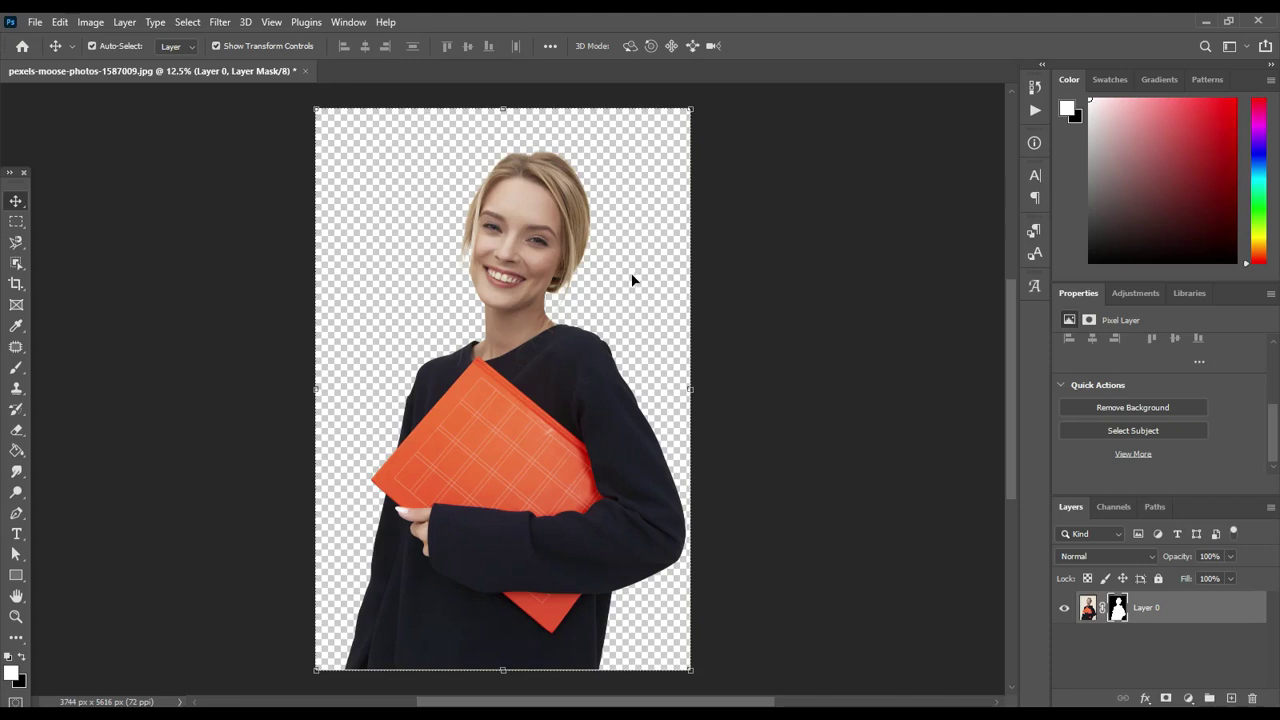
# Deselect the Layer 0 woman photo and choose the Horizontal Type Tool
pyautogui.moveTo(5, 172); pyautogui.dragTo(4, 150)
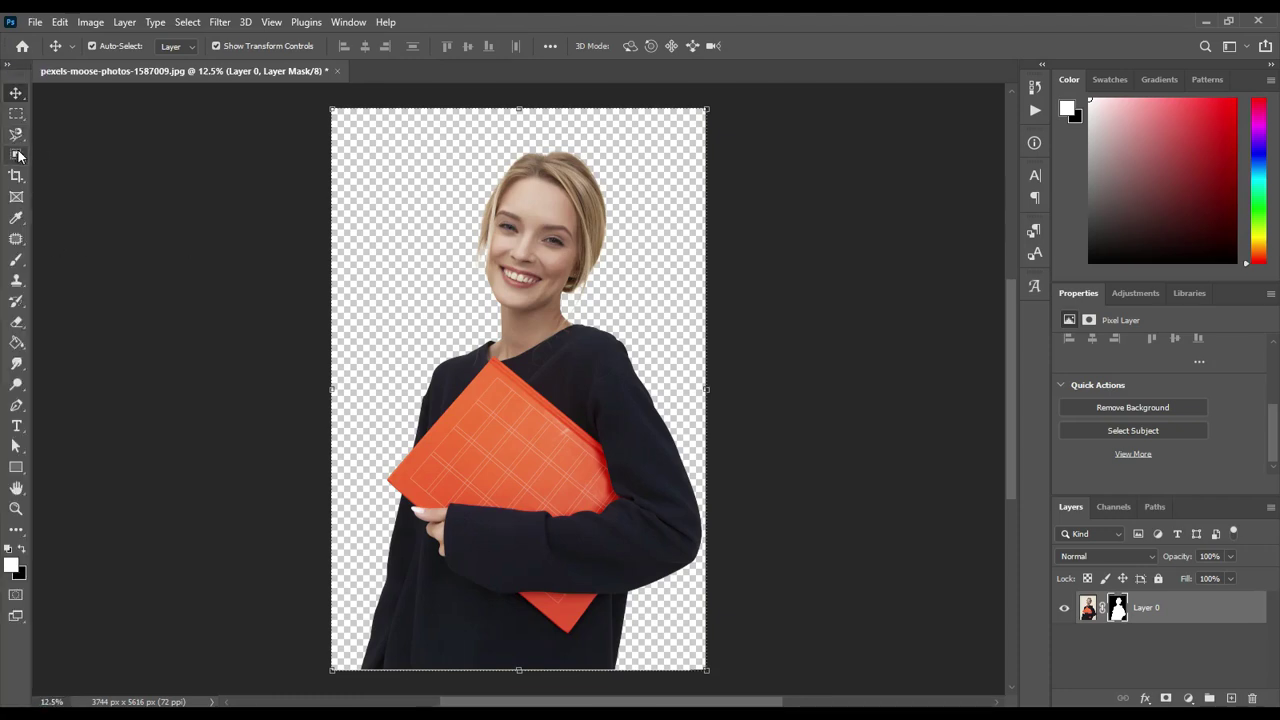
pyautogui.click(100, 175)
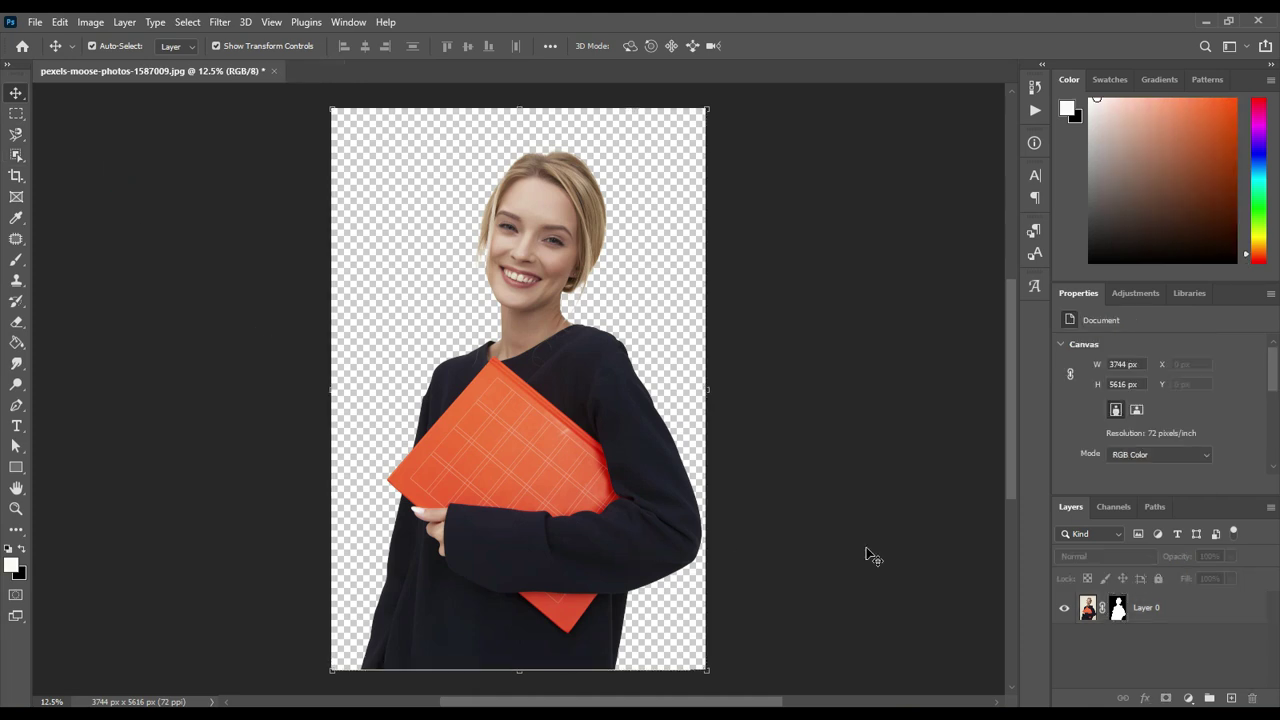
pyautogui.click(20, 428)
pyautogui.click(16, 426)
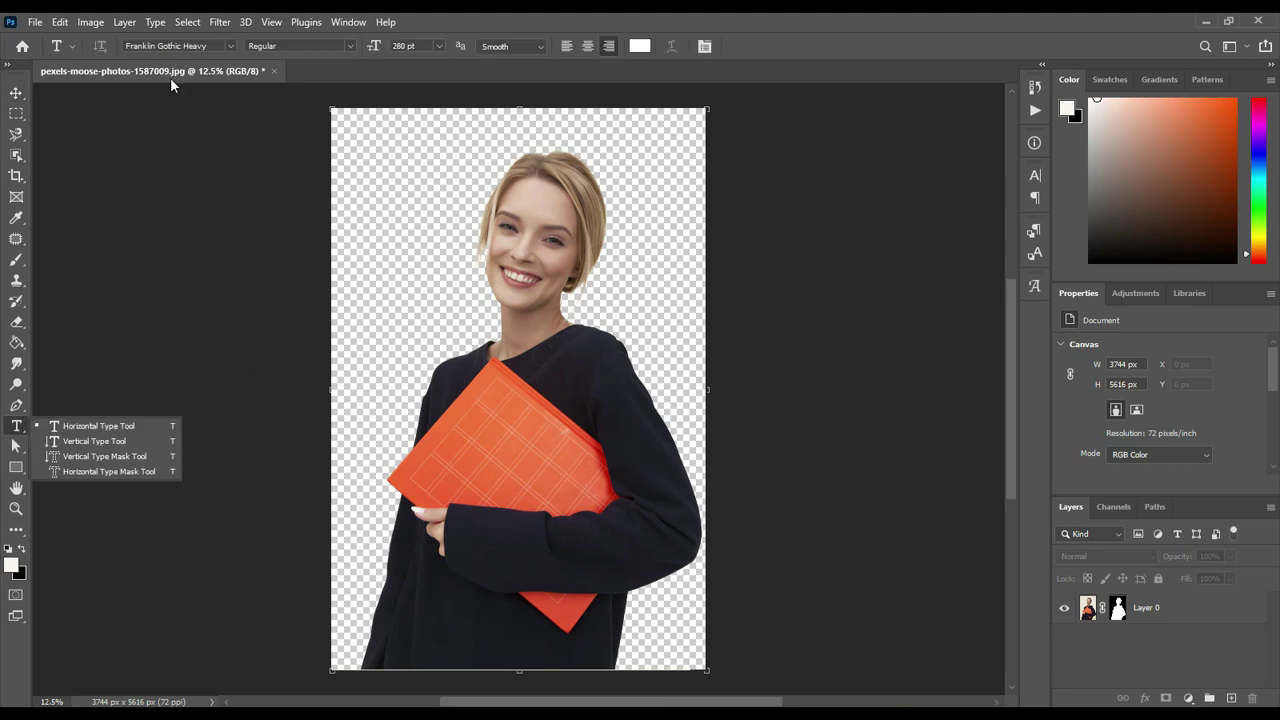
# Type the letter M on the canvas and colour it deep red cb1c1c
pyautogui.click(391, 259)
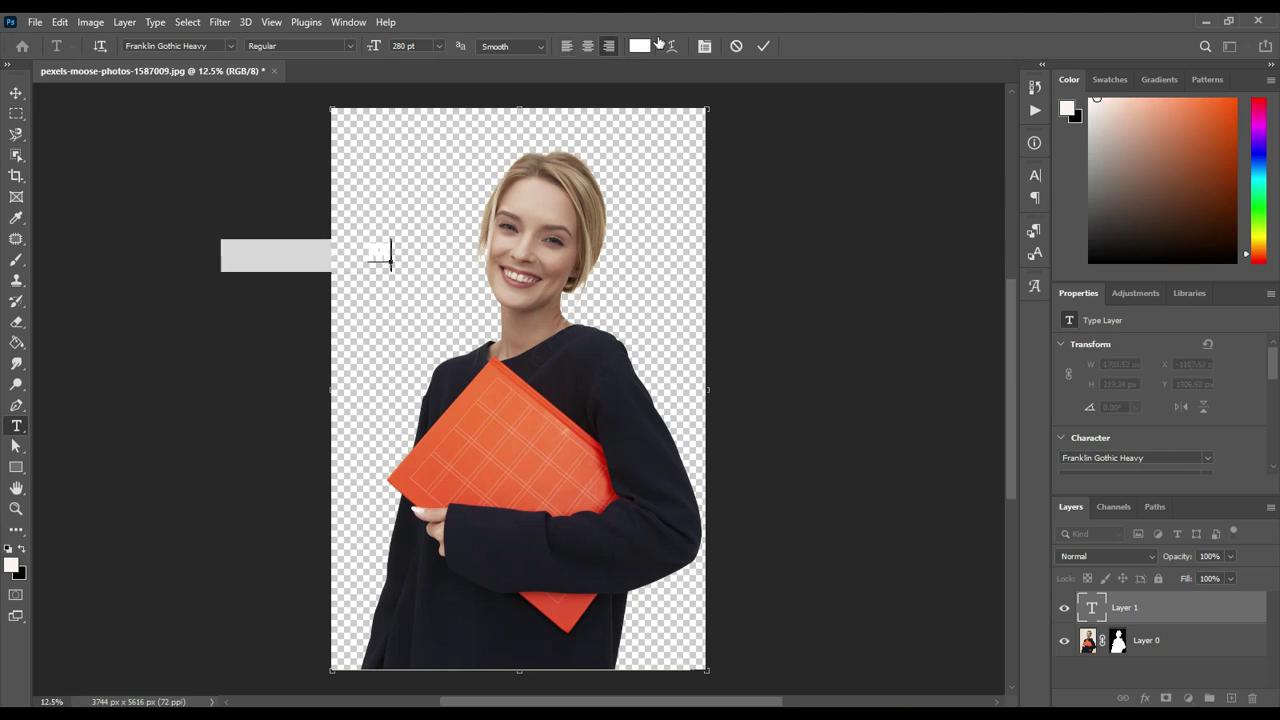
pyautogui.click(637, 47)
pyautogui.click(637, 47)
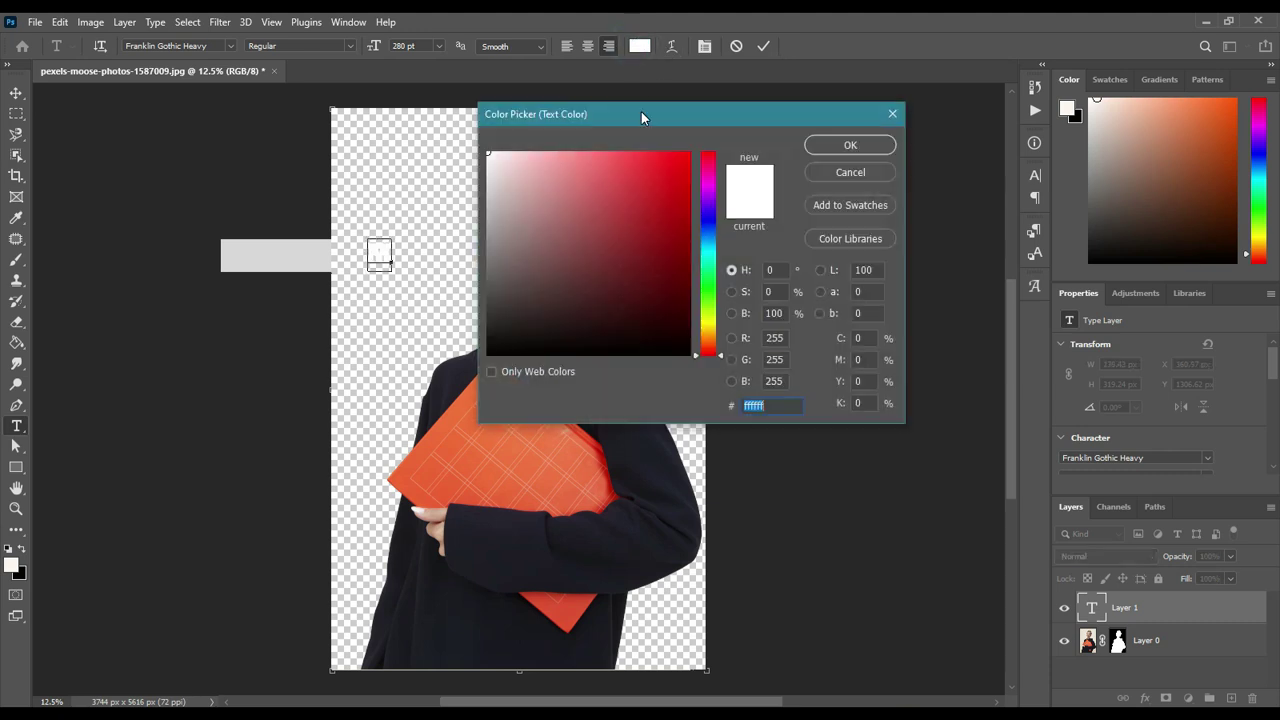
pyautogui.click(662, 193)
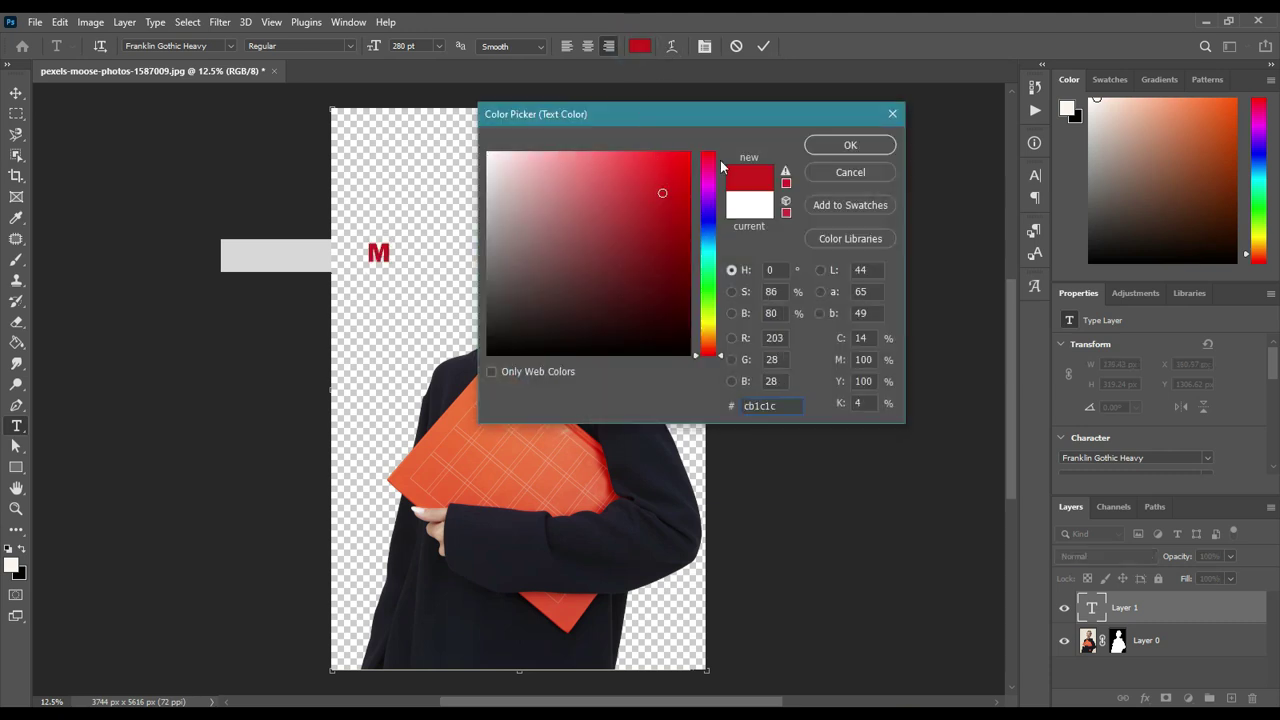
pyautogui.click(849, 146)
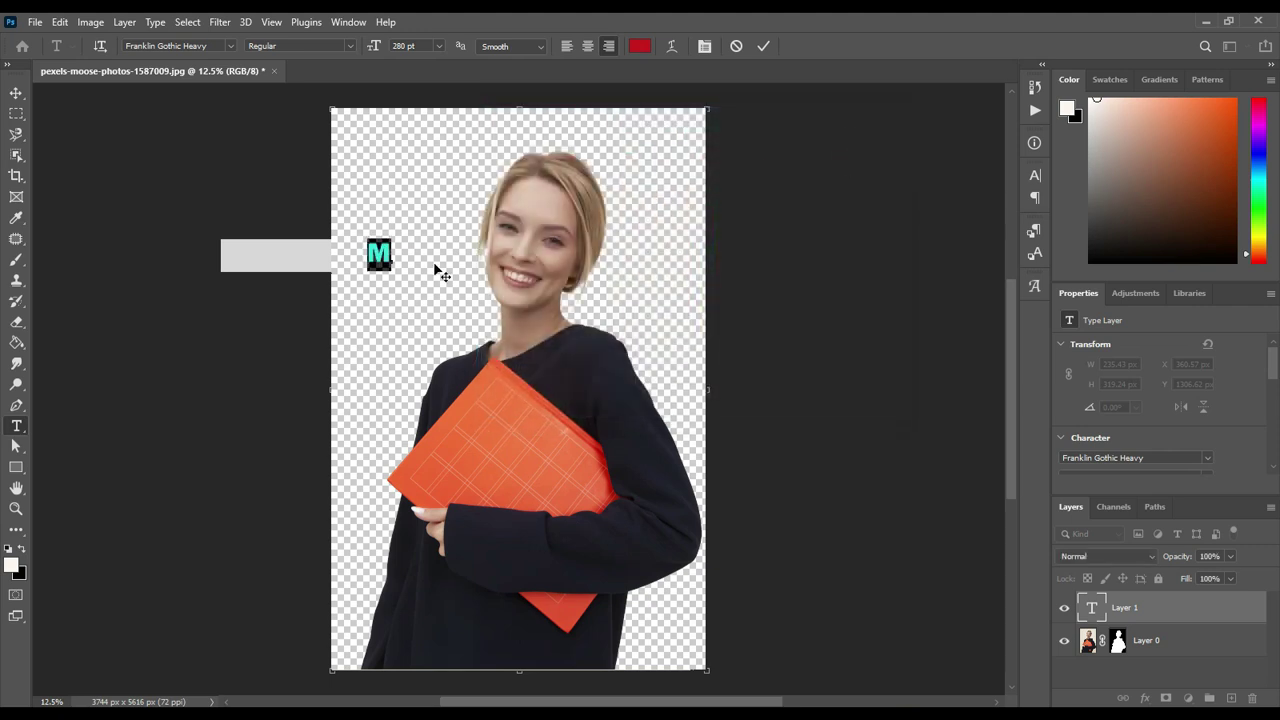
pyautogui.click(763, 47)
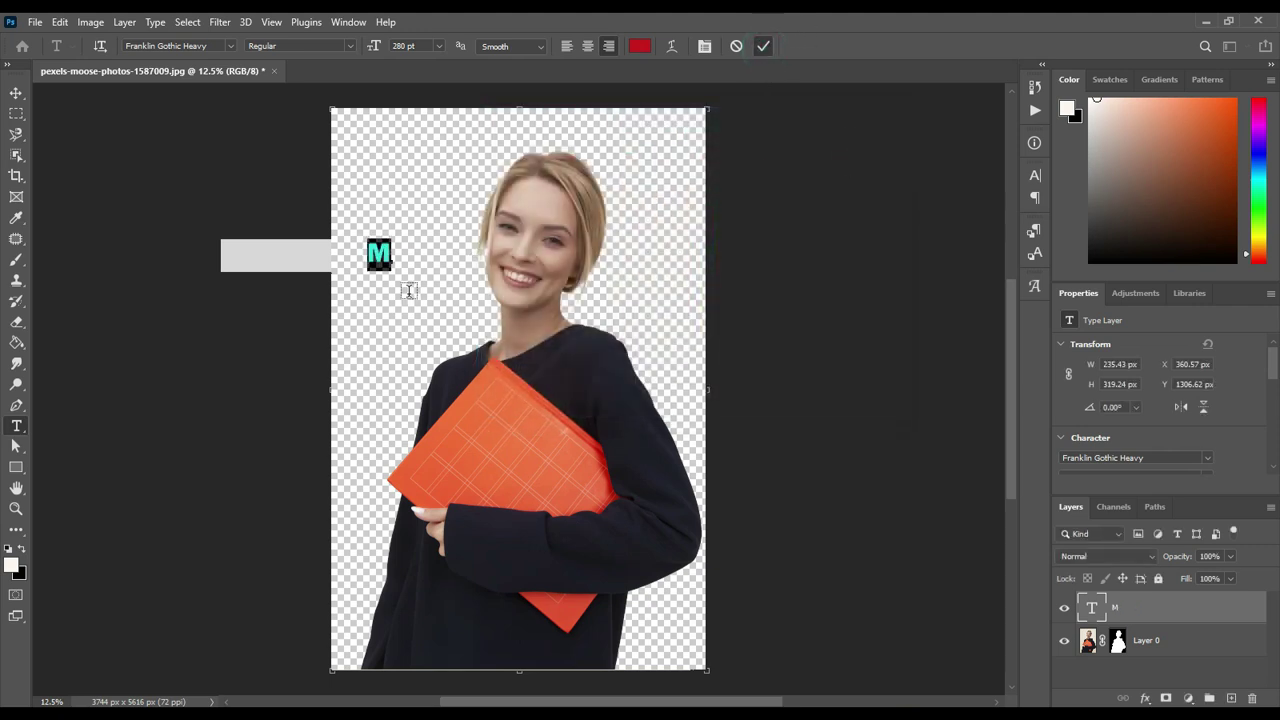
# Try 48 pt for the M, then undo back to 280 pt
pyautogui.click(439, 47)
pyautogui.click(432, 223)
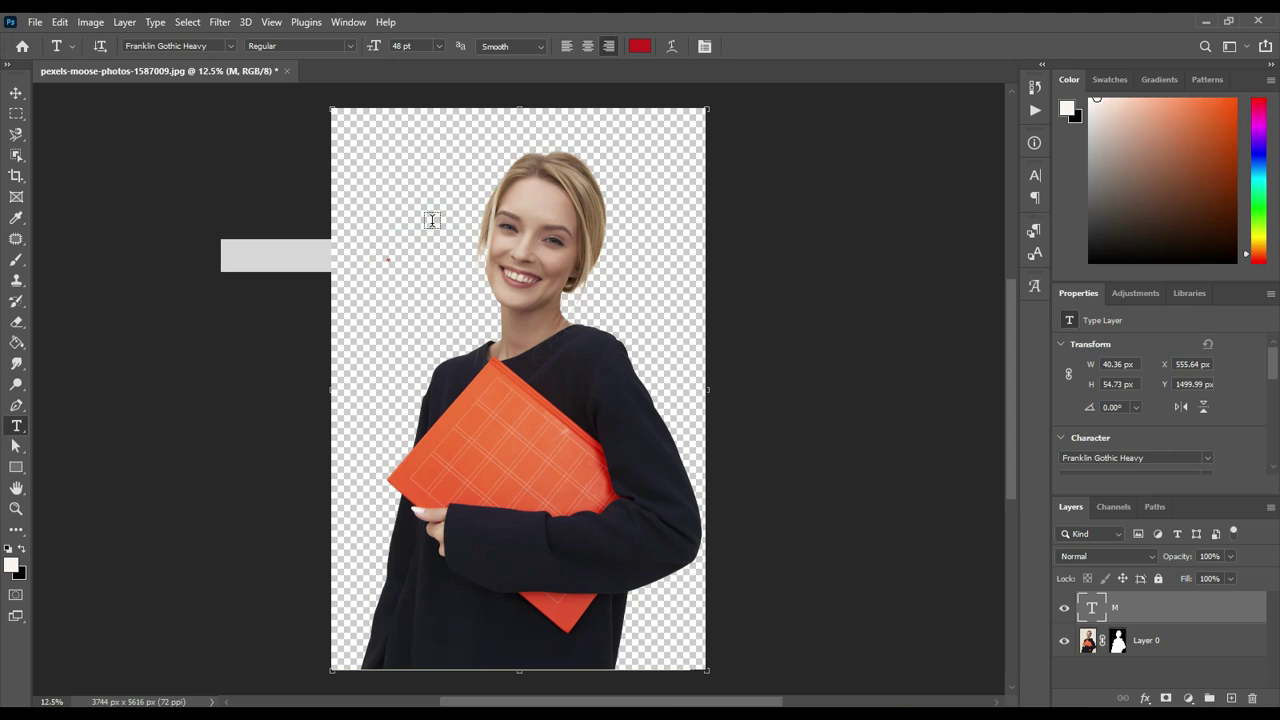
pyautogui.hotkey('ctrl', 'z')
# Scale the M to about 2990 × 4055 px, centre it over the woman, and hide Layer 0
pyautogui.press('v')
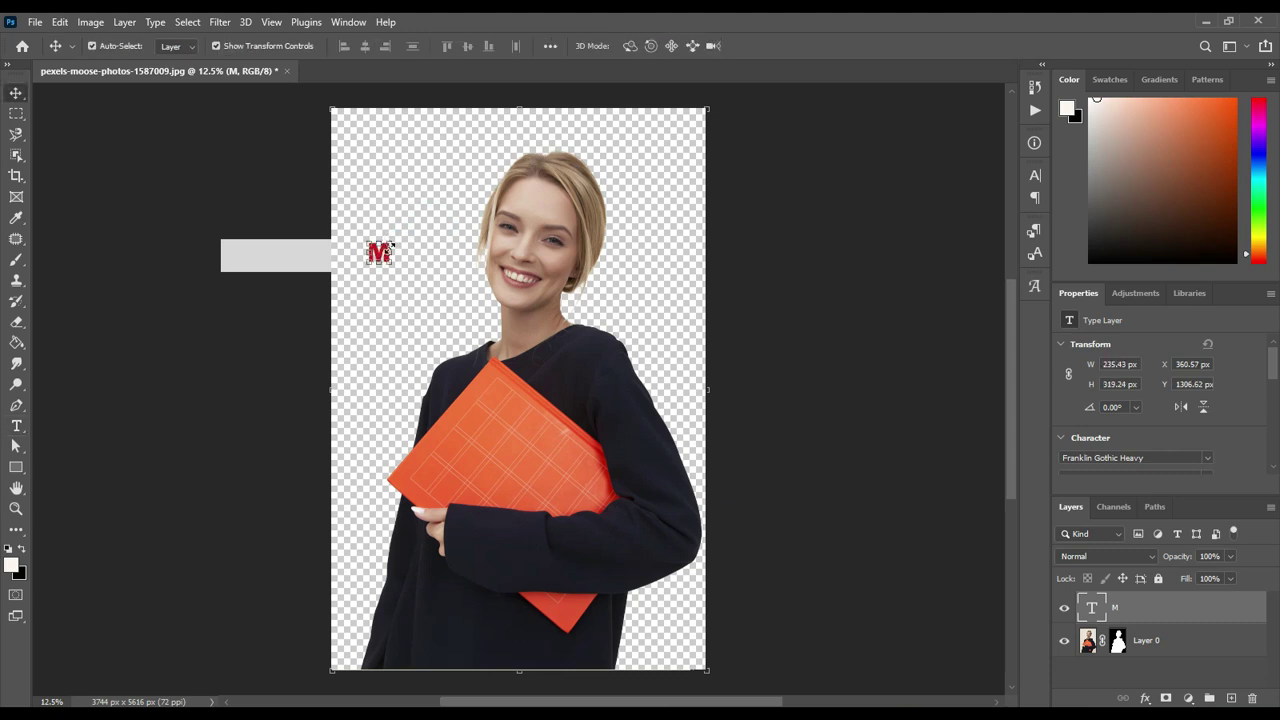
pyautogui.moveTo(390, 243); pyautogui.dragTo(481, 224)
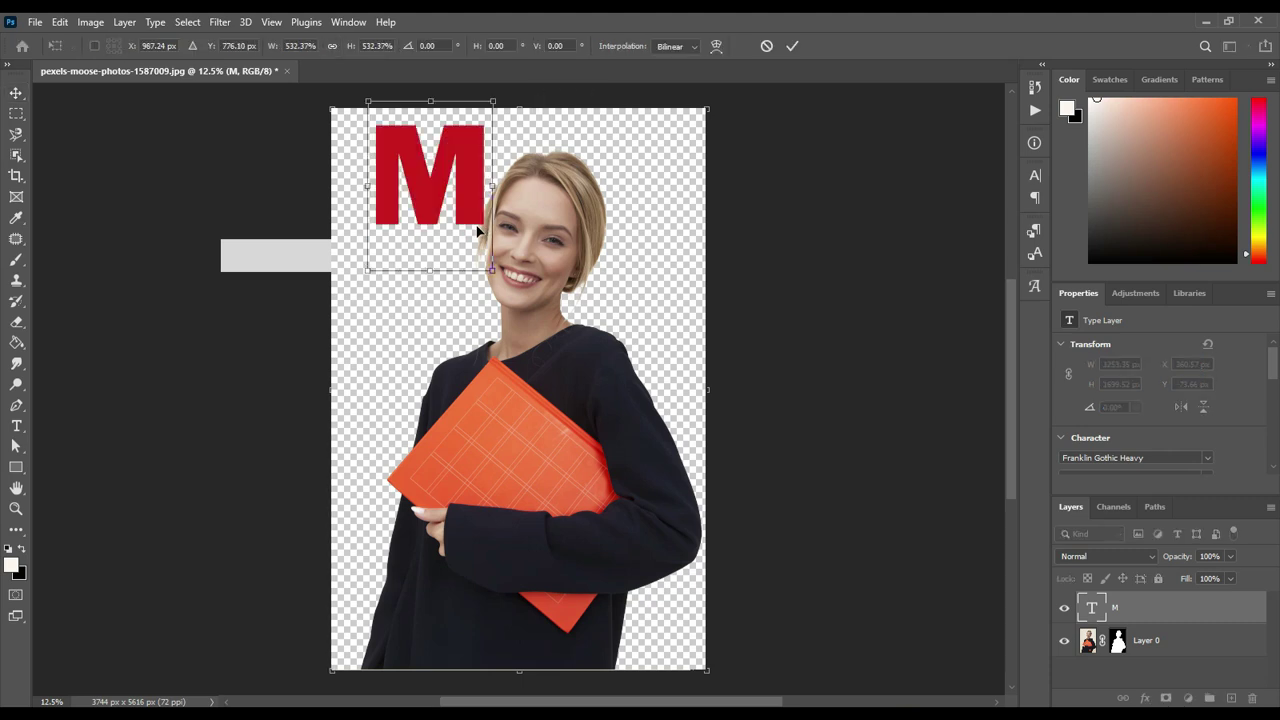
pyautogui.moveTo(492, 270)
pyautogui.mouseDown()
pyautogui.moveTo(648, 457)
pyautogui.moveTo(679, 455)
pyautogui.mouseUp()
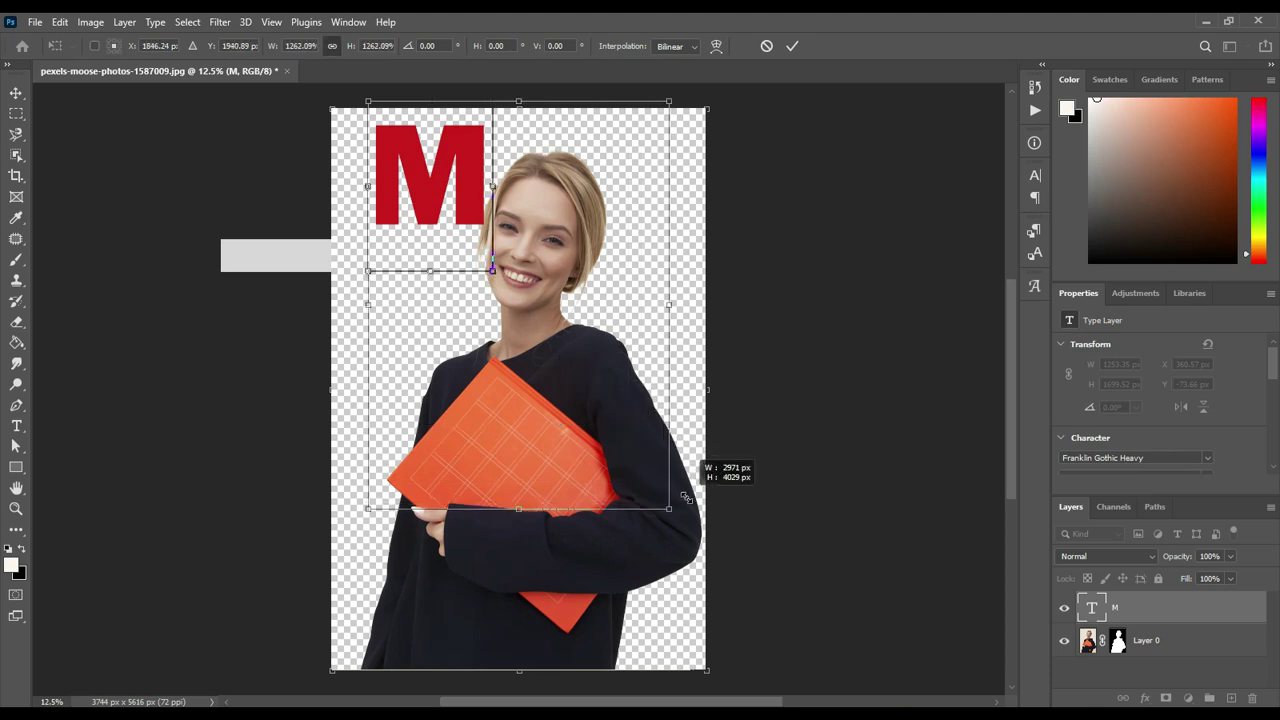
pyautogui.moveTo(680, 400); pyautogui.dragTo(680, 400)
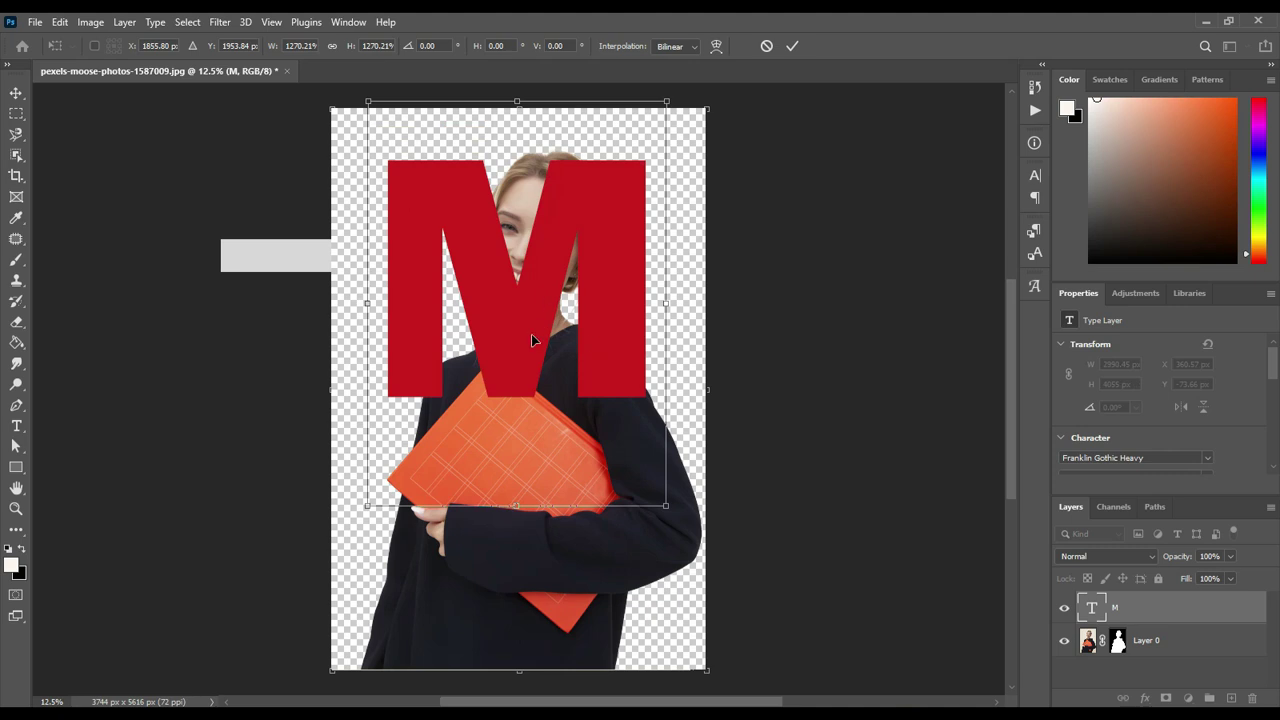
pyautogui.moveTo(531, 334); pyautogui.dragTo(542, 418)
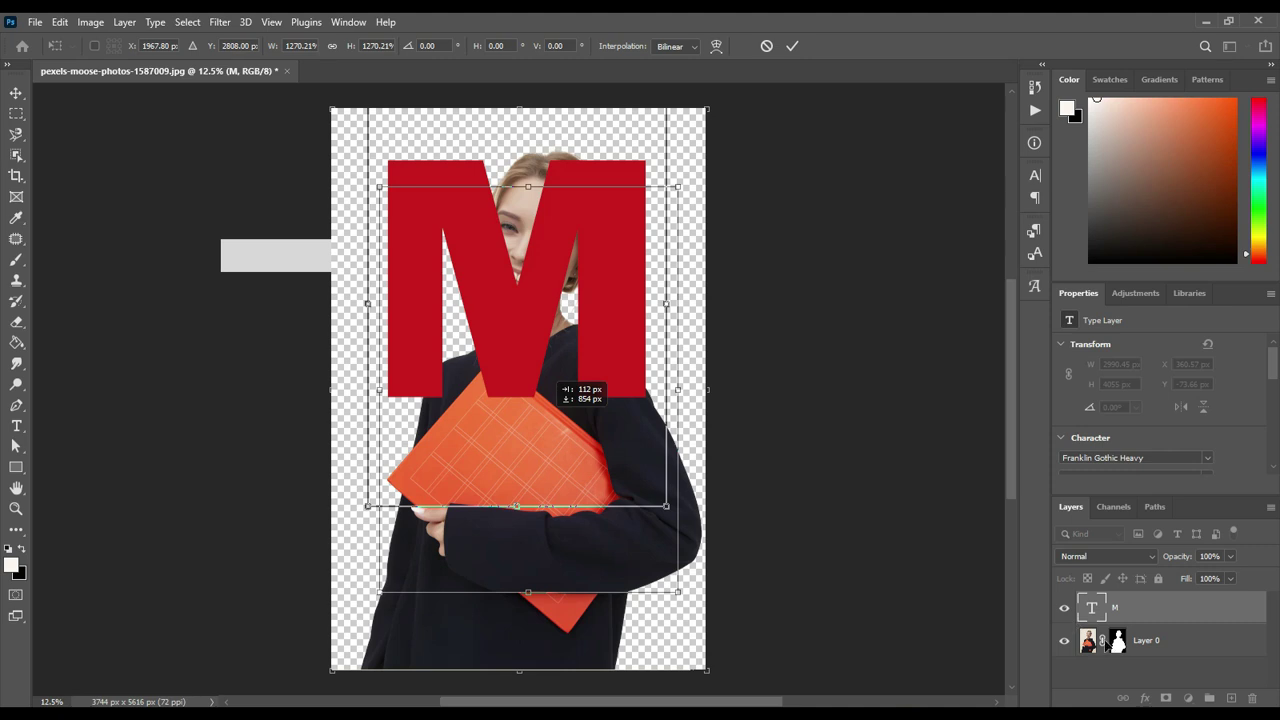
pyautogui.click(1064, 642)
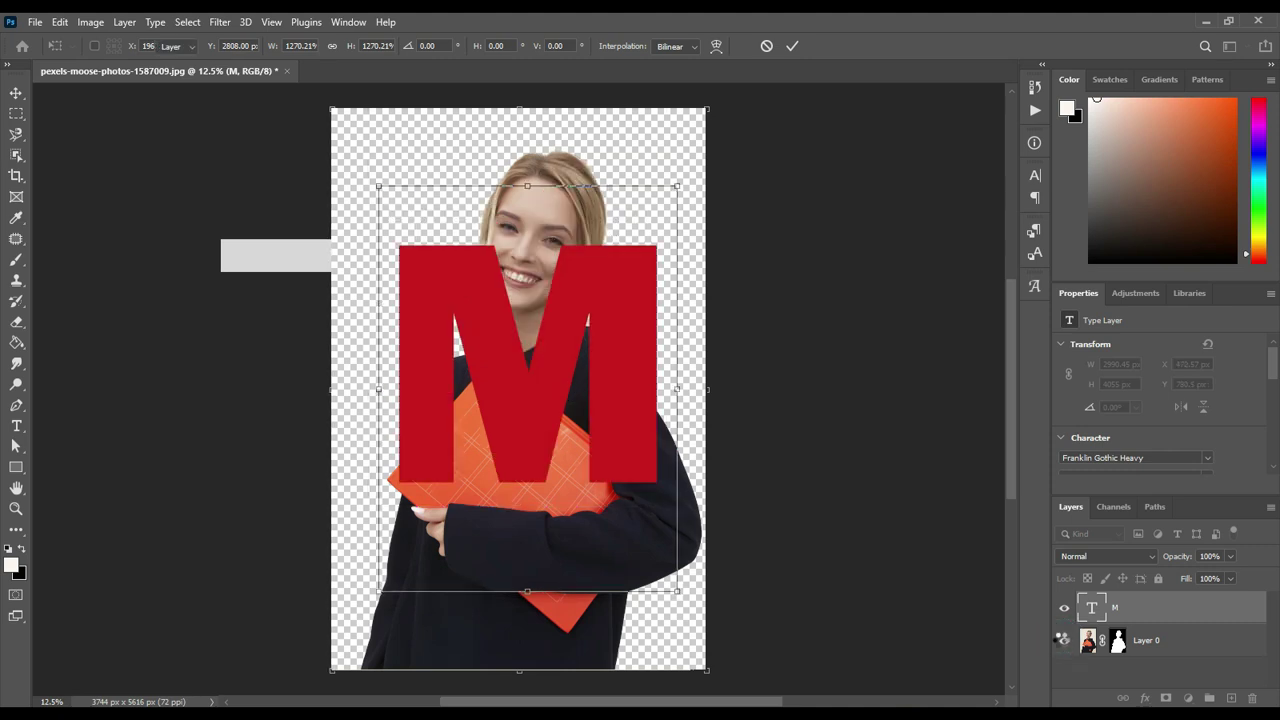
pyautogui.click(1064, 641)
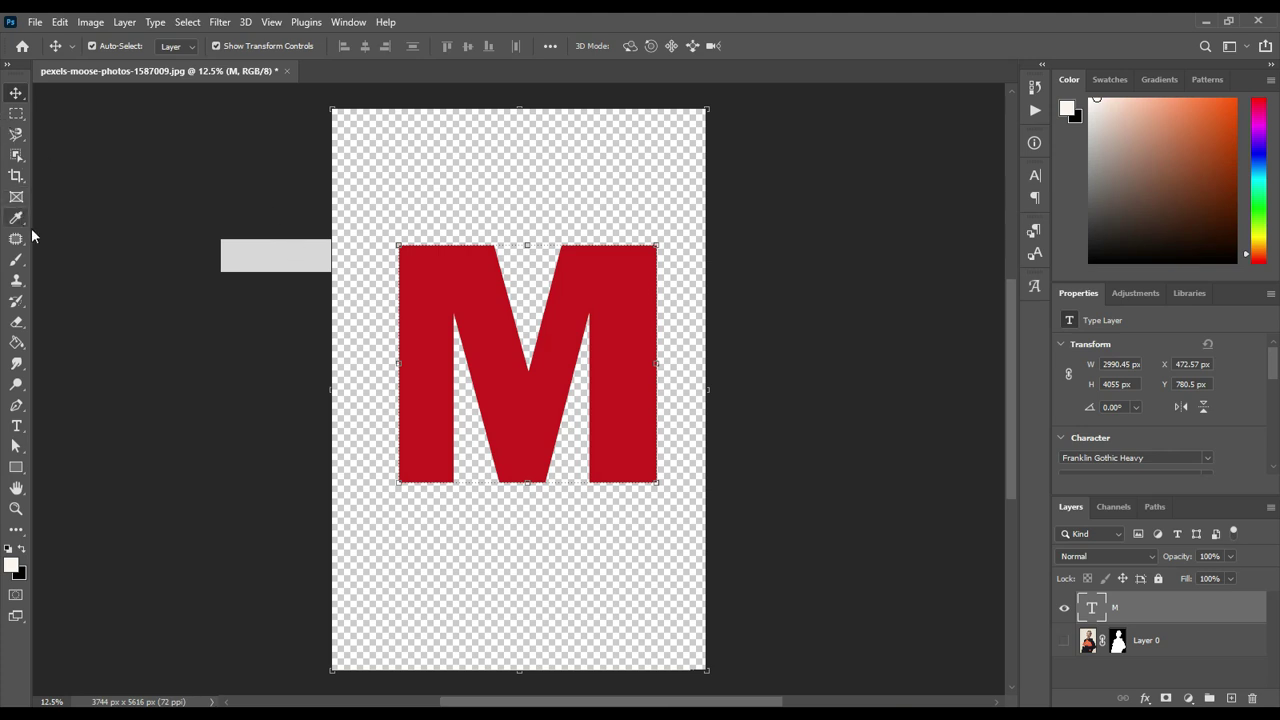
pyautogui.press('t')
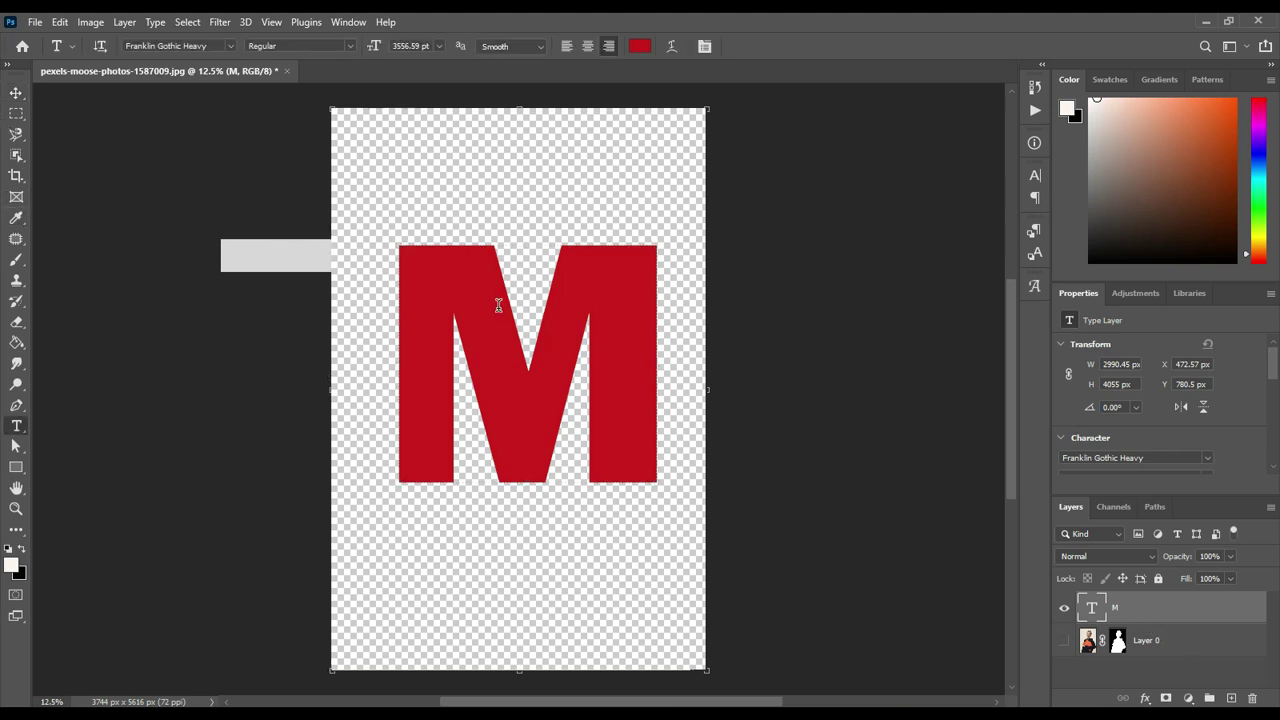
# Set the M in Algerian and stretch it left to about 3106 × 3887 px
pyautogui.click(231, 48)
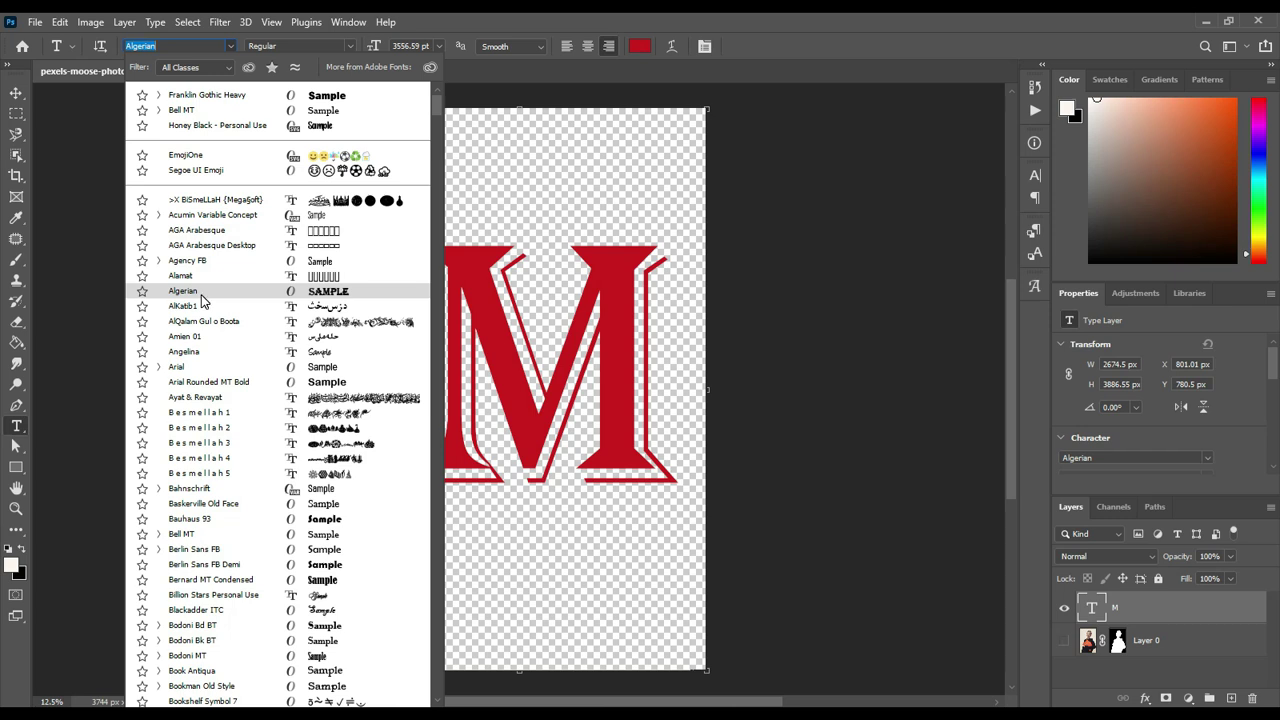
pyautogui.click(201, 294)
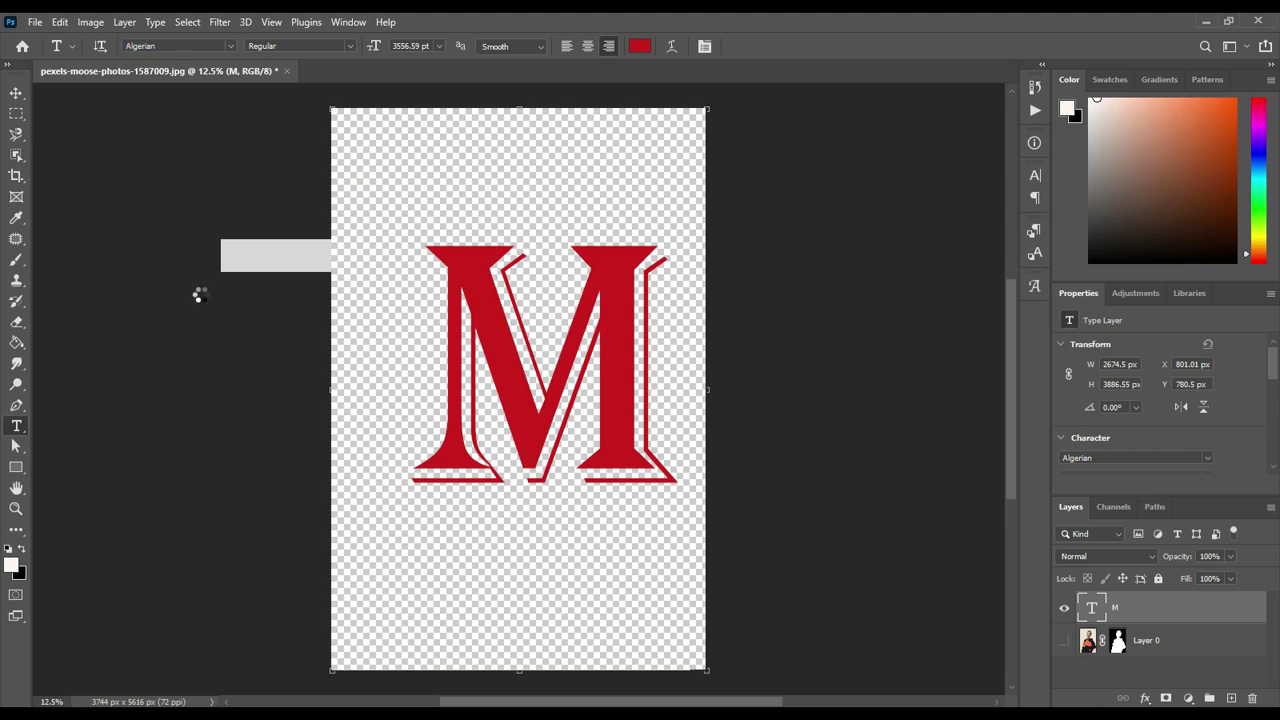
pyautogui.click(16, 93)
pyautogui.click(410, 362)
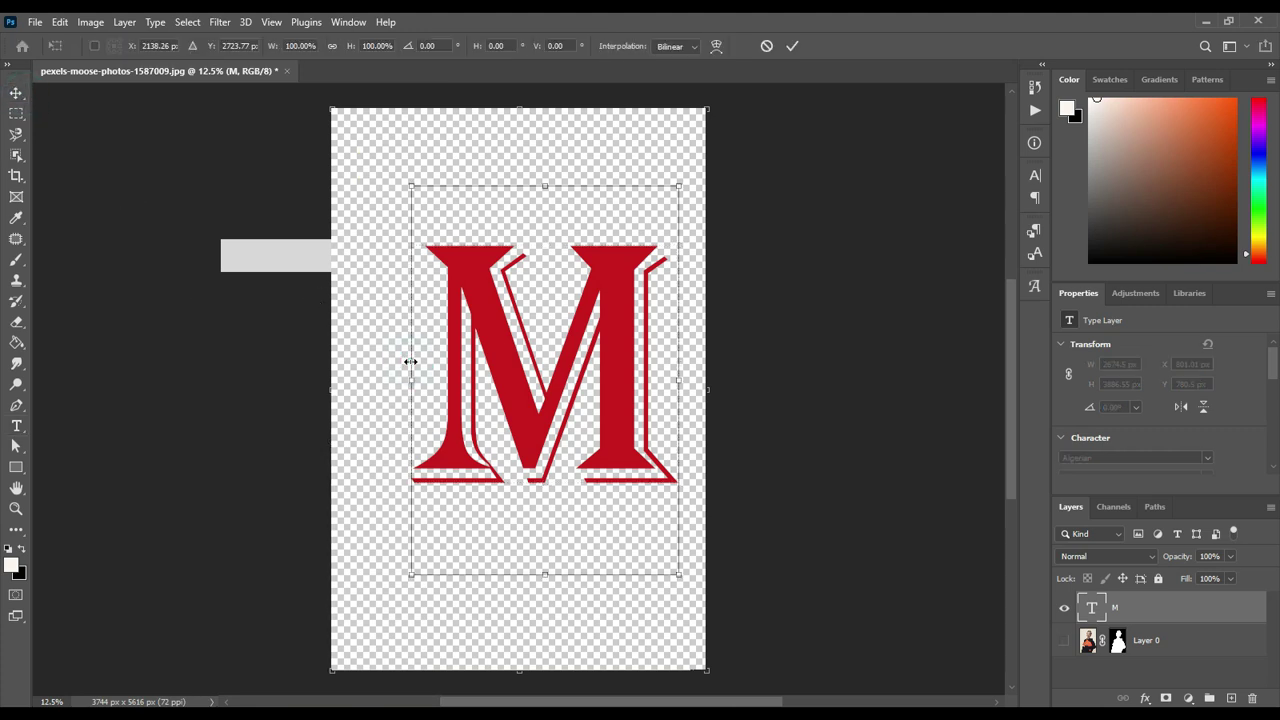
pyautogui.moveTo(410, 362); pyautogui.dragTo(365, 367)
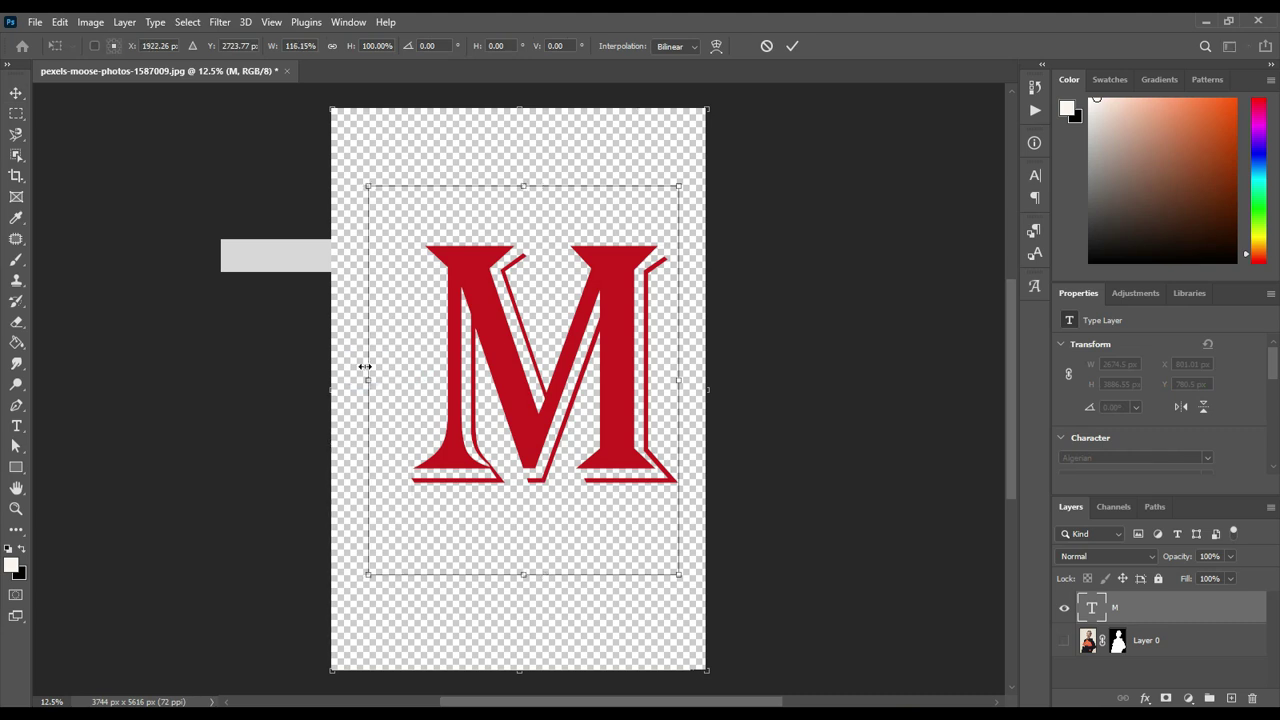
pyautogui.click(791, 45)
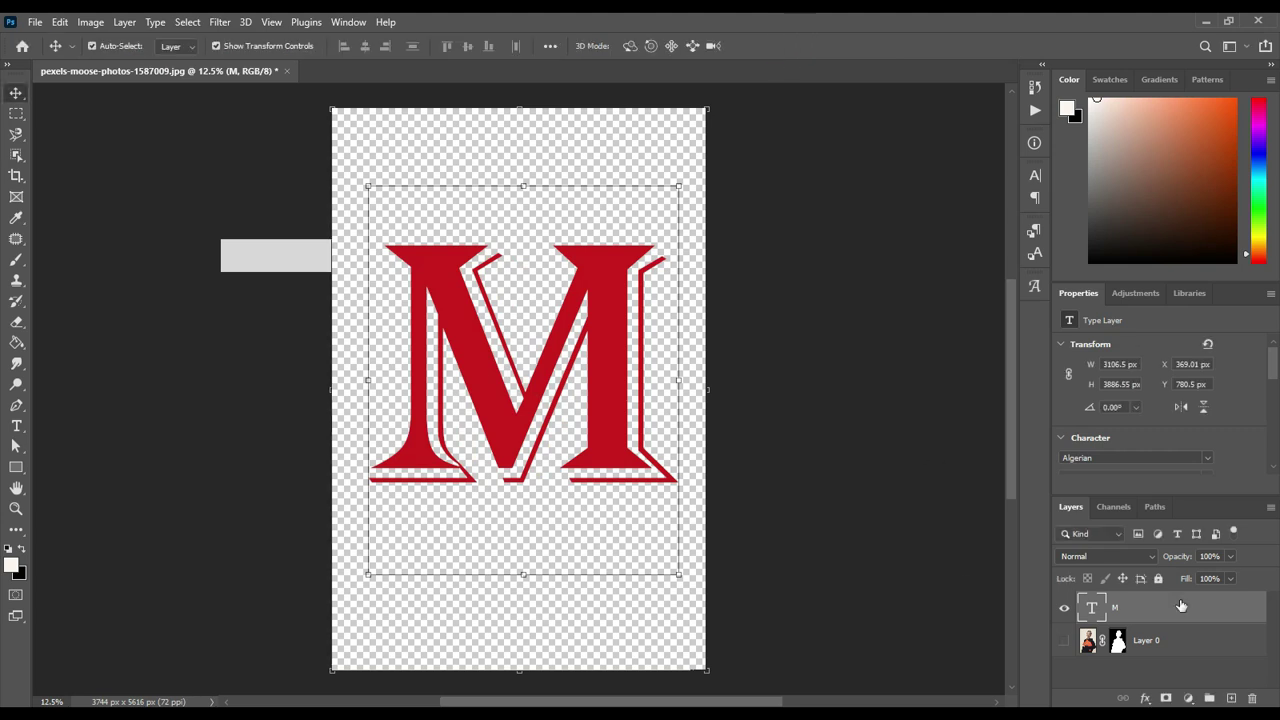
pyautogui.click(1064, 640)
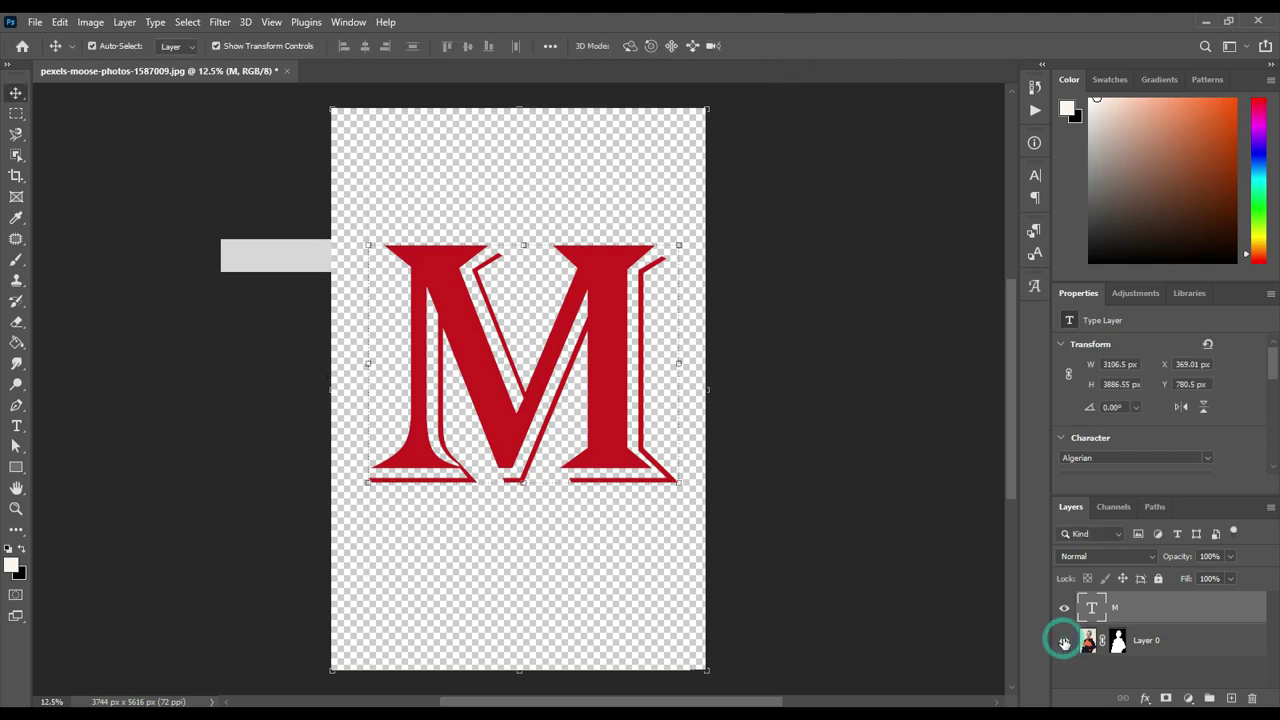
# Scale the woman cut-out to 53.71%, centre her on the M, and put the M layer beneath her
pyautogui.click(551, 214)
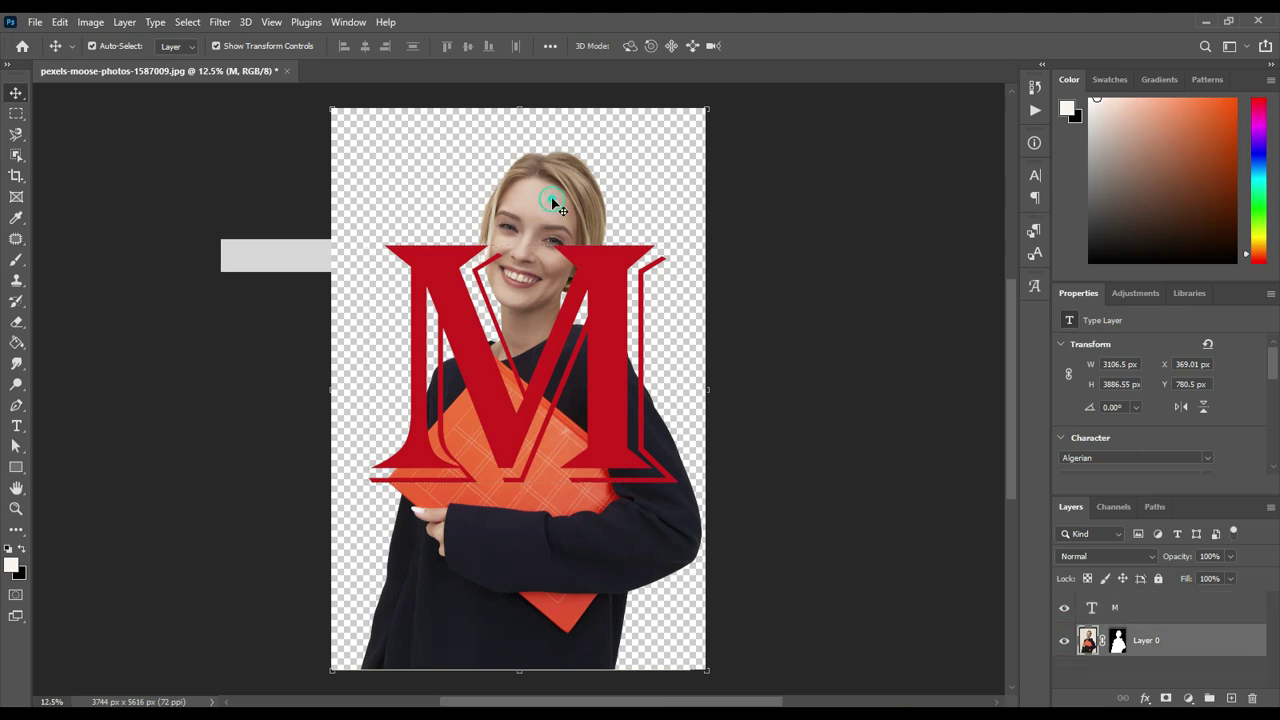
pyautogui.click(711, 106)
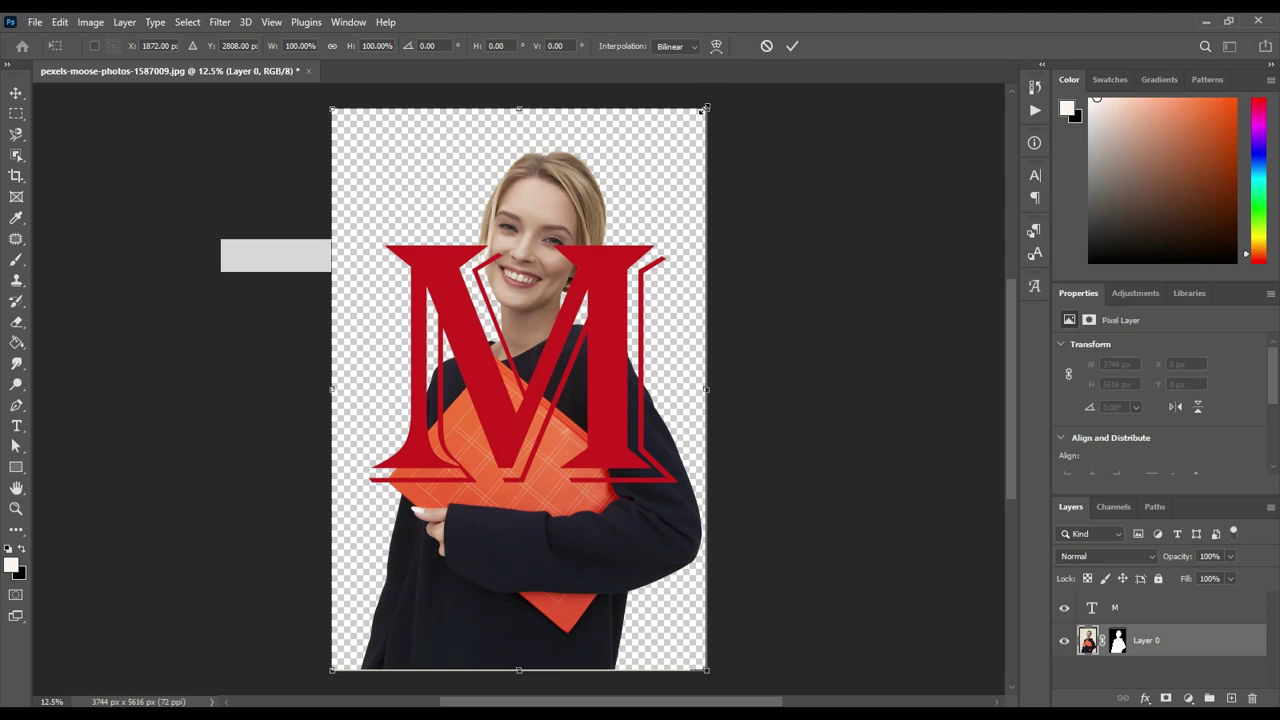
pyautogui.moveTo(705, 111)
pyautogui.mouseDown()
pyautogui.moveTo(531, 346)
pyautogui.moveTo(532, 368)
pyautogui.mouseUp()
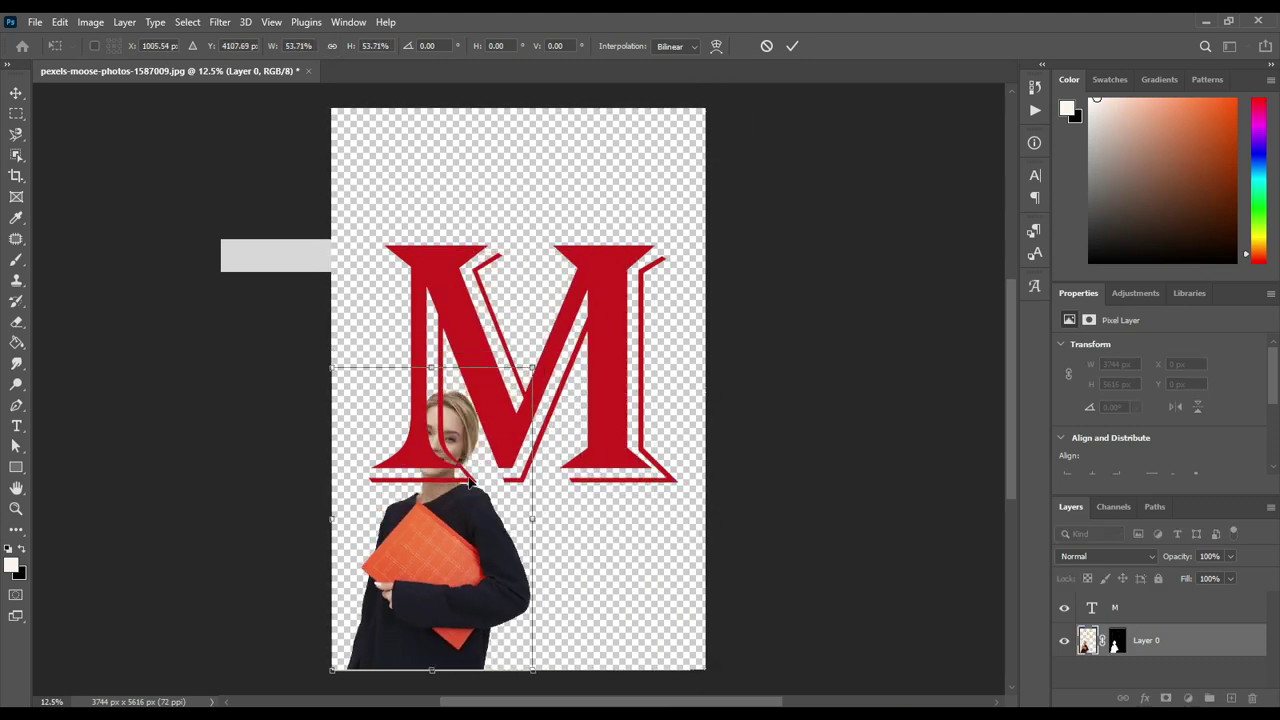
pyautogui.moveTo(465, 553); pyautogui.dragTo(551, 385)
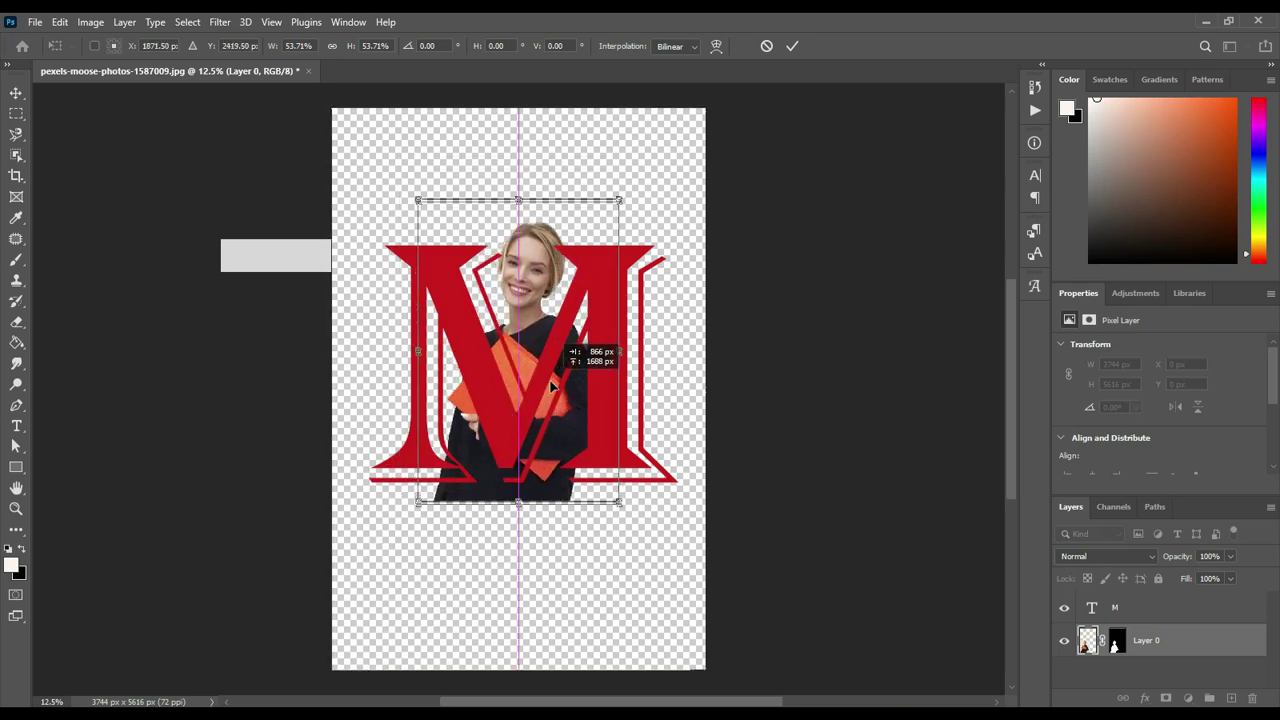
pyautogui.moveTo(551, 387); pyautogui.dragTo(494, 387)
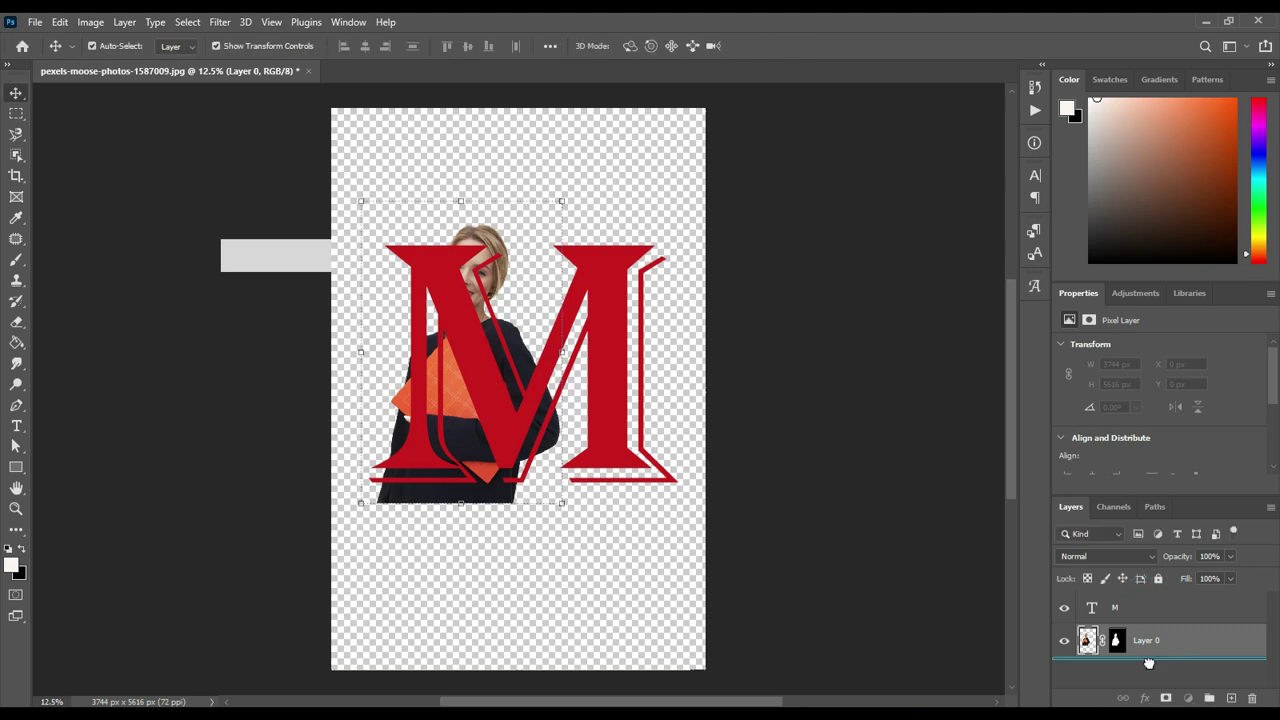
pyautogui.moveTo(1144, 604); pyautogui.dragTo(1148, 663)
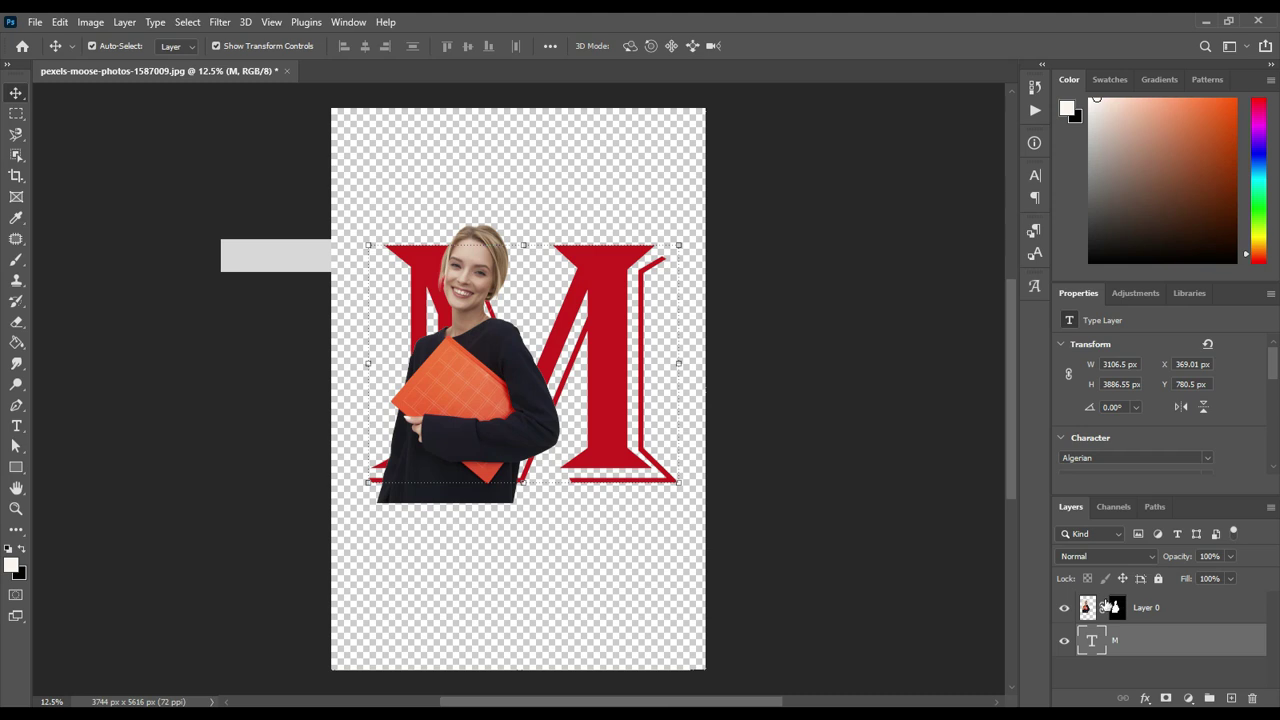
# Set Layer 0's opacity to 73% and nudge the woman slightly right
pyautogui.click(1150, 605)
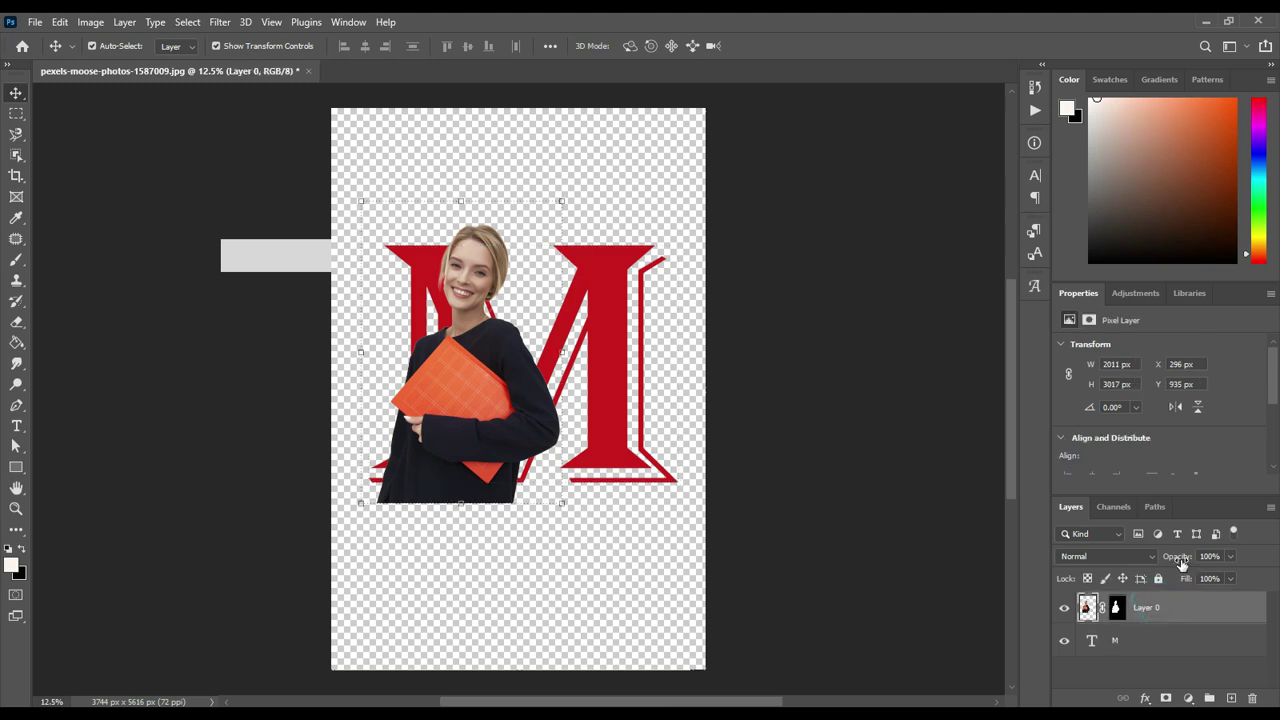
pyautogui.moveTo(1178, 558); pyautogui.dragTo(1155, 565)
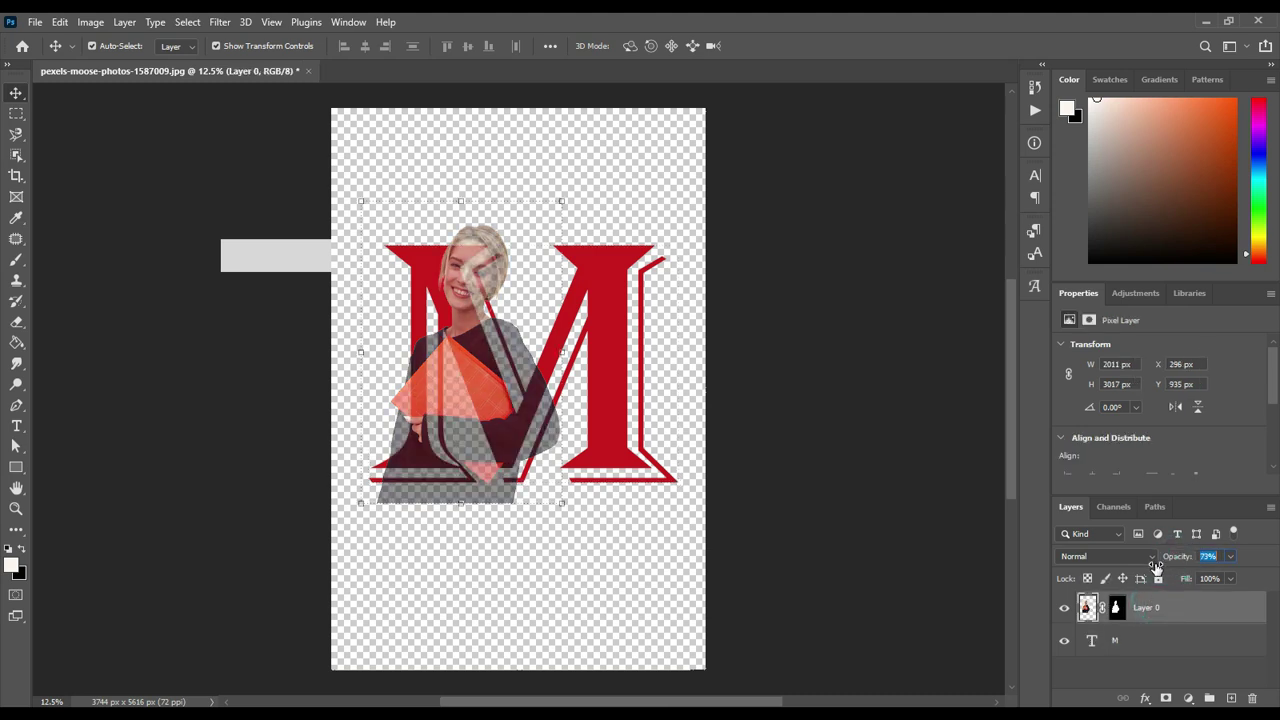
pyautogui.press('Return')
pyautogui.moveTo(486, 235); pyautogui.dragTo(484, 236)
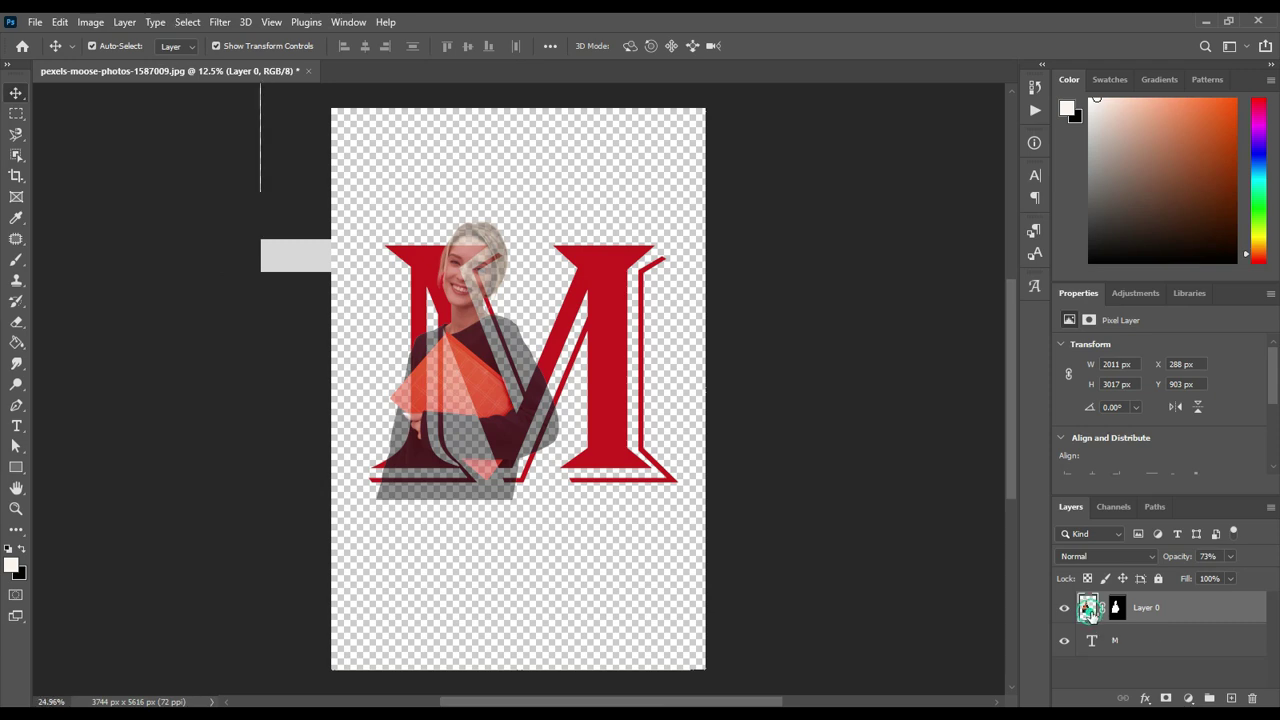
# Zoom in and clip Layer 0 to the M text layer with Create Clipping Mask
pyautogui.hotkey('ctrl', '+')
pyautogui.click(1090, 613)
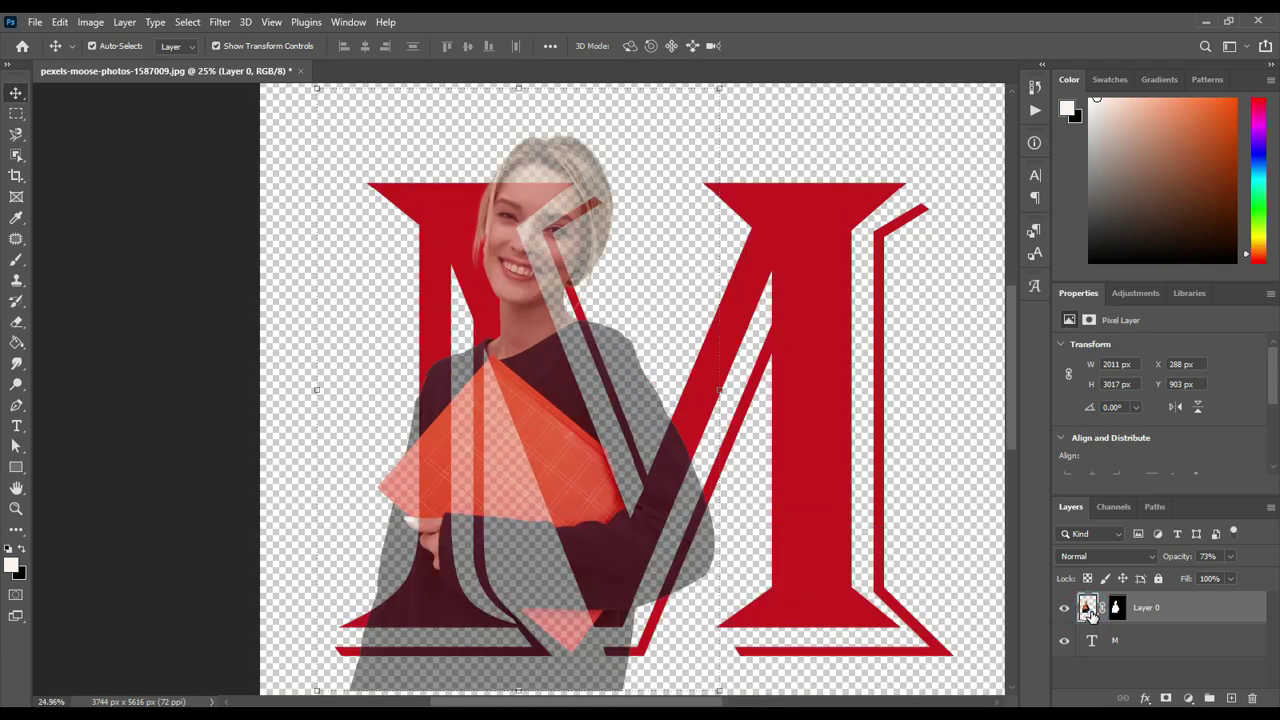
pyautogui.rightClick(1092, 618)
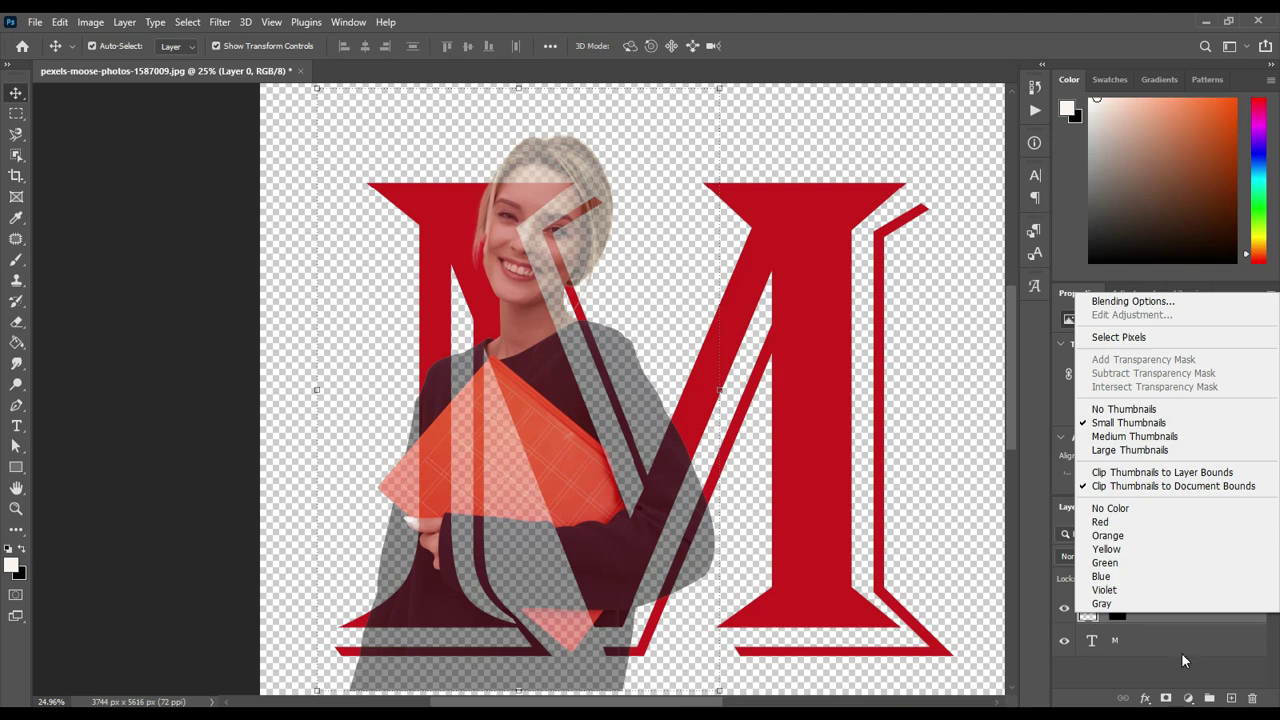
pyautogui.click(1181, 652)
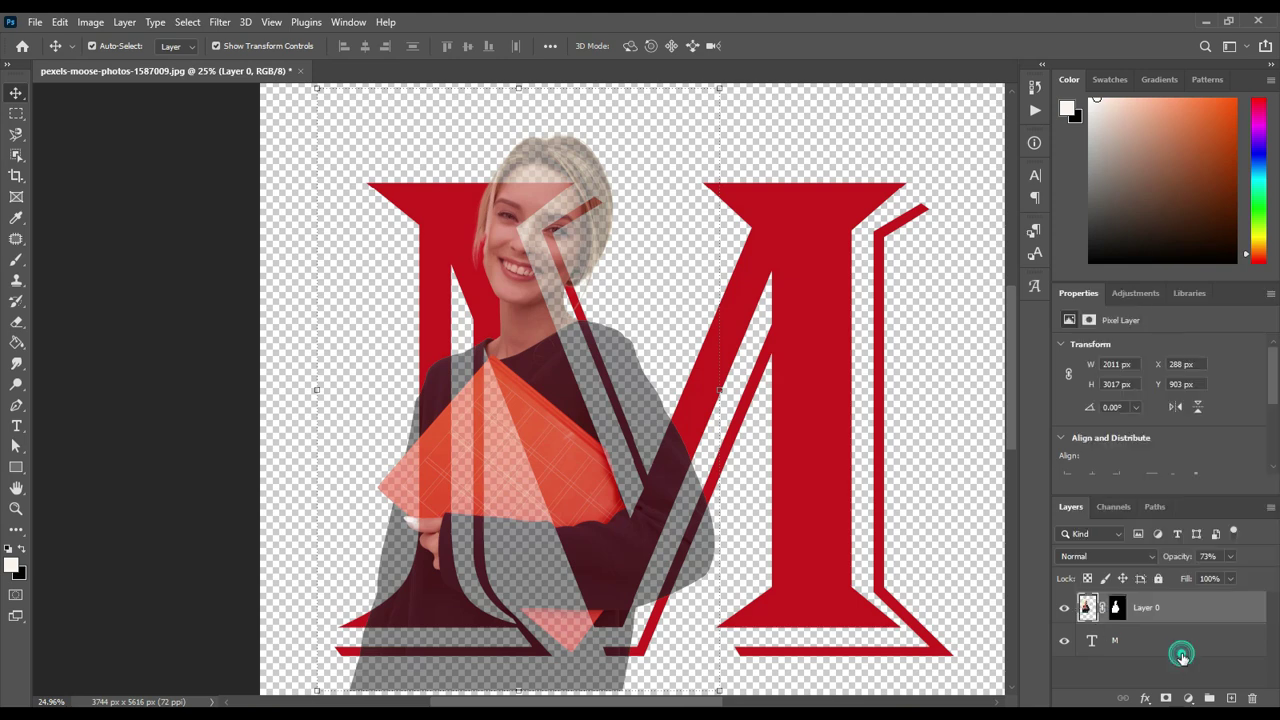
pyautogui.rightClick(1140, 612)
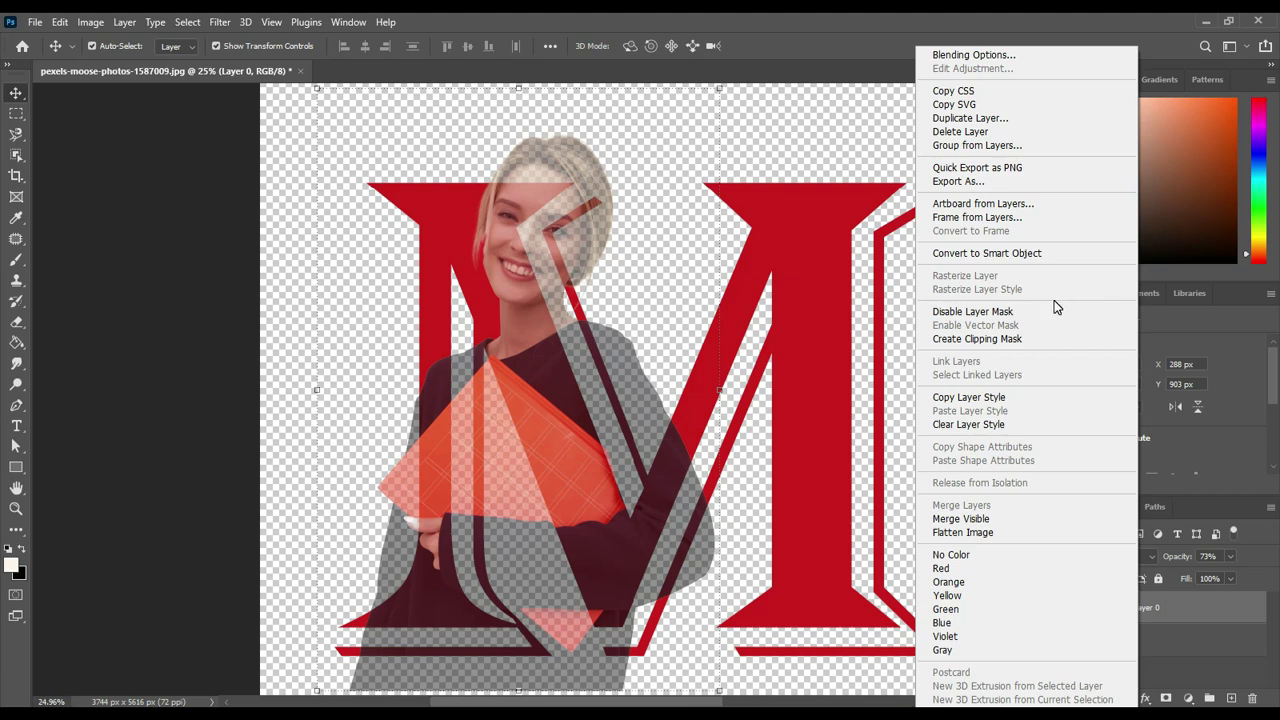
pyautogui.click(1022, 340)
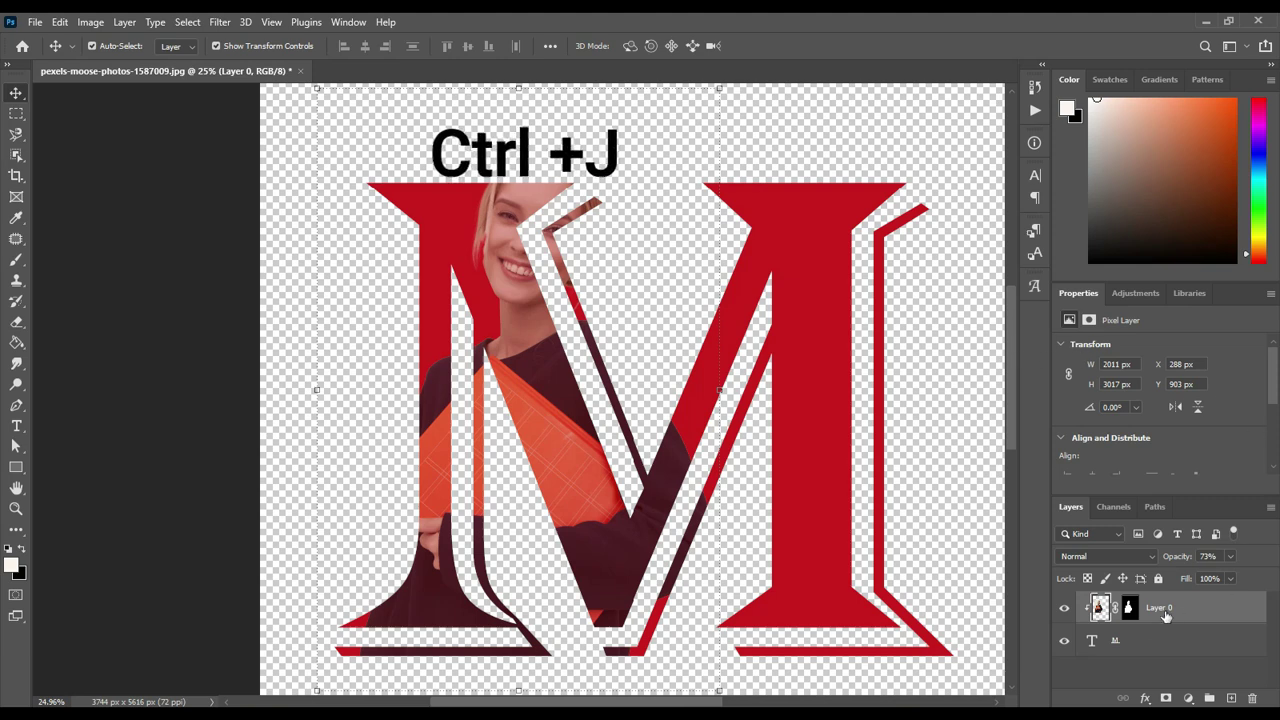
# Duplicate Layer 0 and raise the copy's opacity to 100%
pyautogui.hotkey('ctrl', 'j')
pyautogui.hotkey('ctrl', 'j')
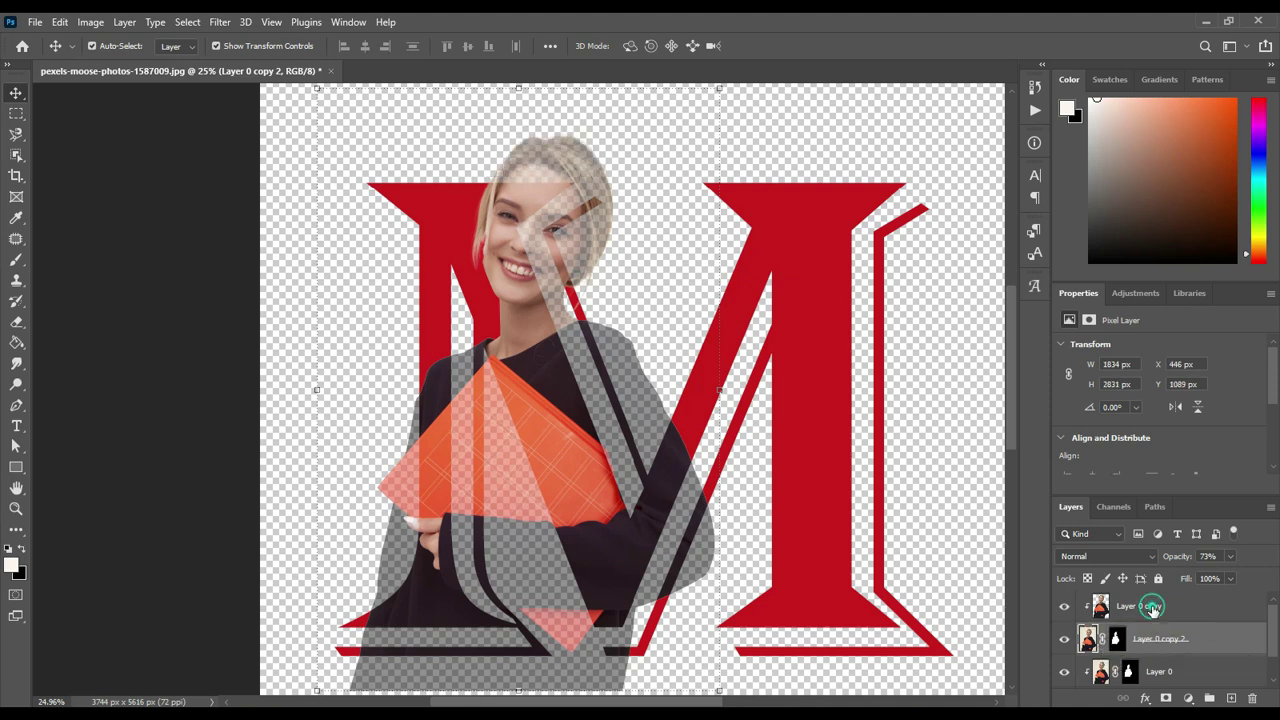
pyautogui.scroll(-1, 1153, 609)
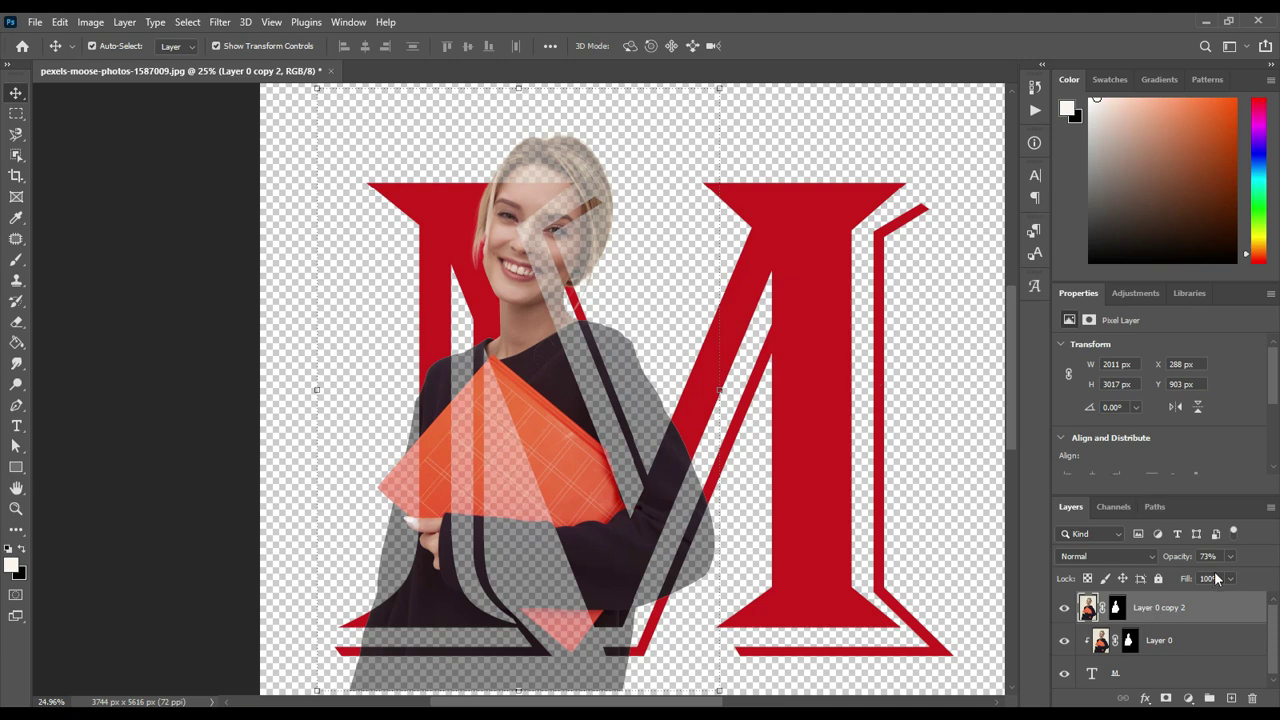
pyautogui.moveTo(1174, 557); pyautogui.dragTo(1212, 558)
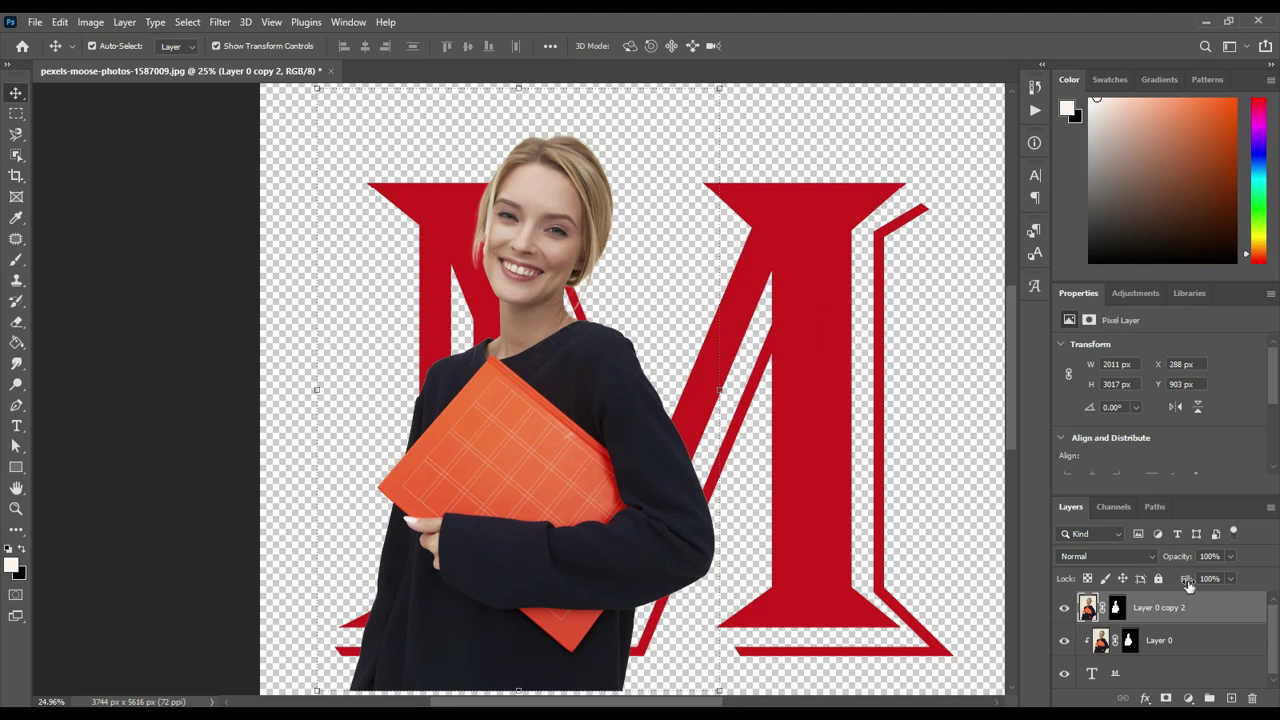
pyautogui.click(1095, 676)
pyautogui.rightClick(1097, 679)
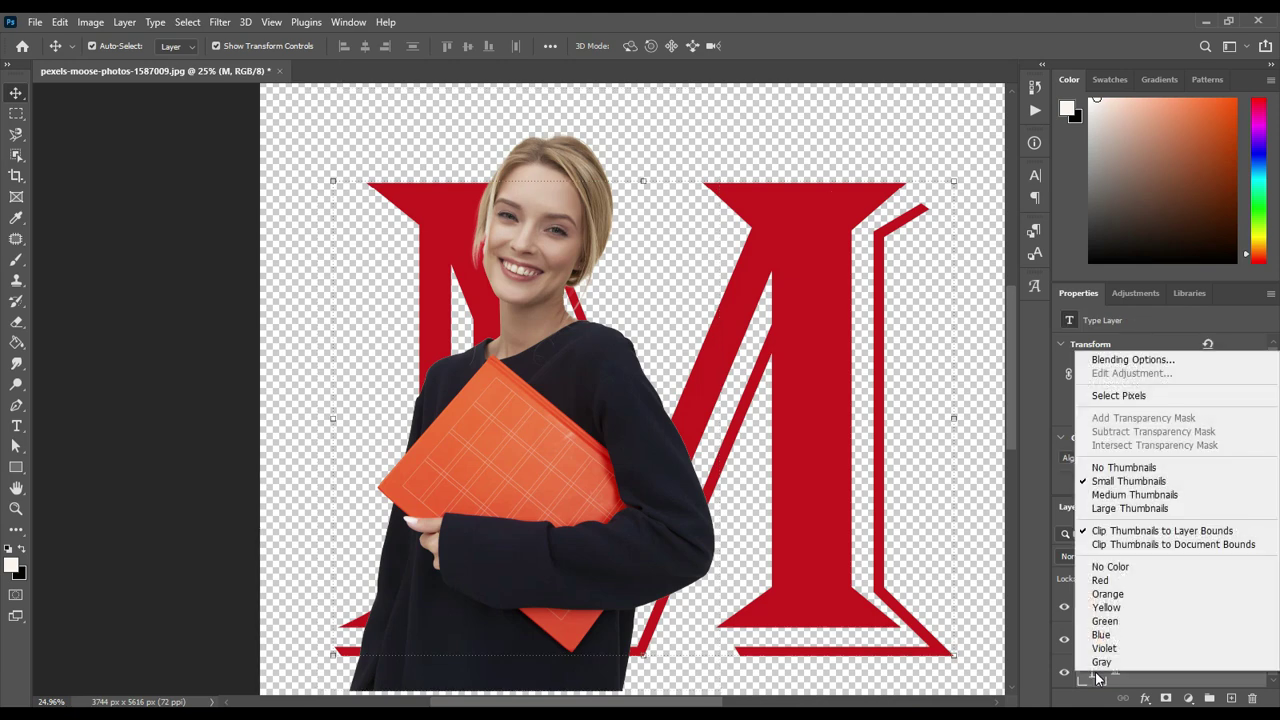
# Select the M's pixels and invert the selection to everything outside the letter
pyautogui.click(1138, 396)
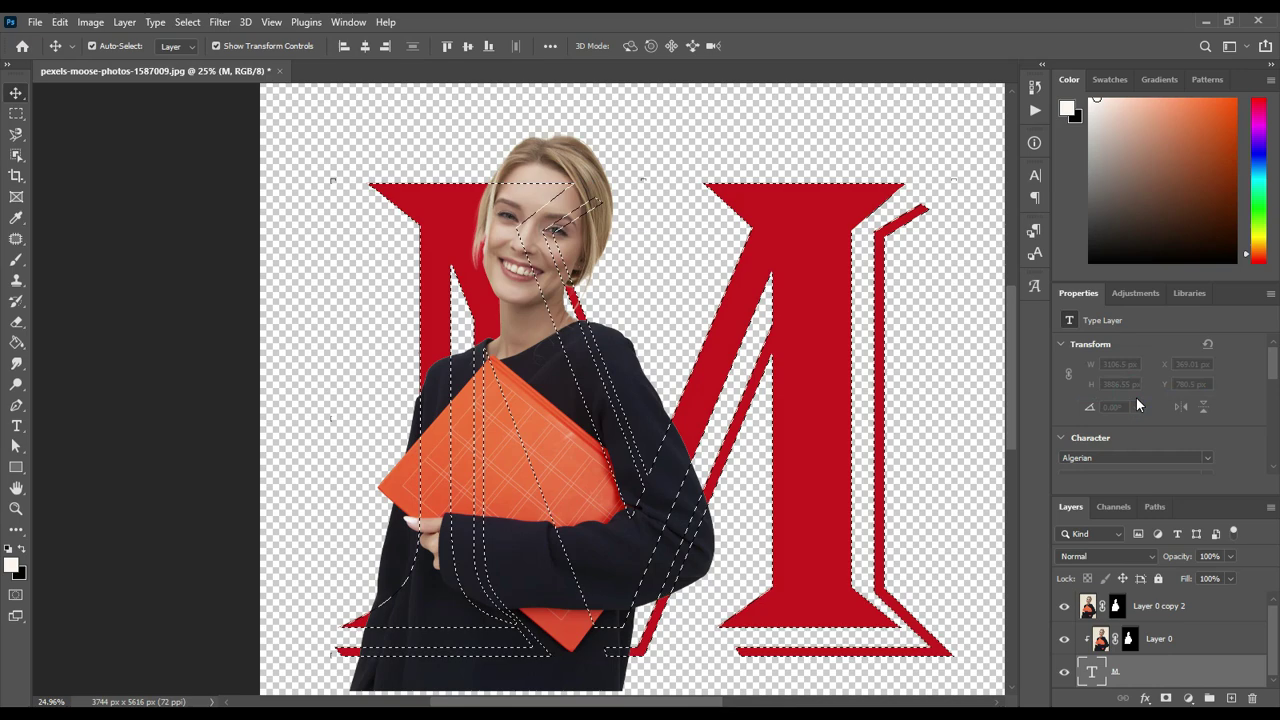
pyautogui.click(215, 23)
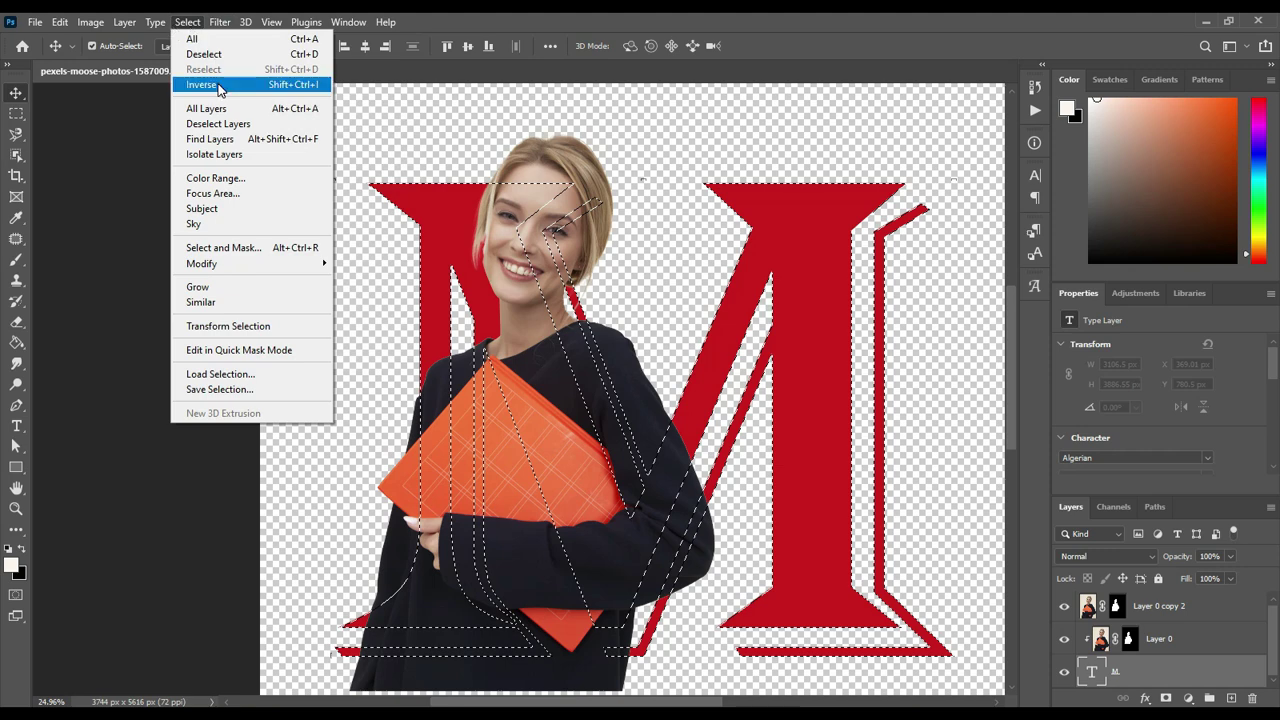
pyautogui.click(218, 86)
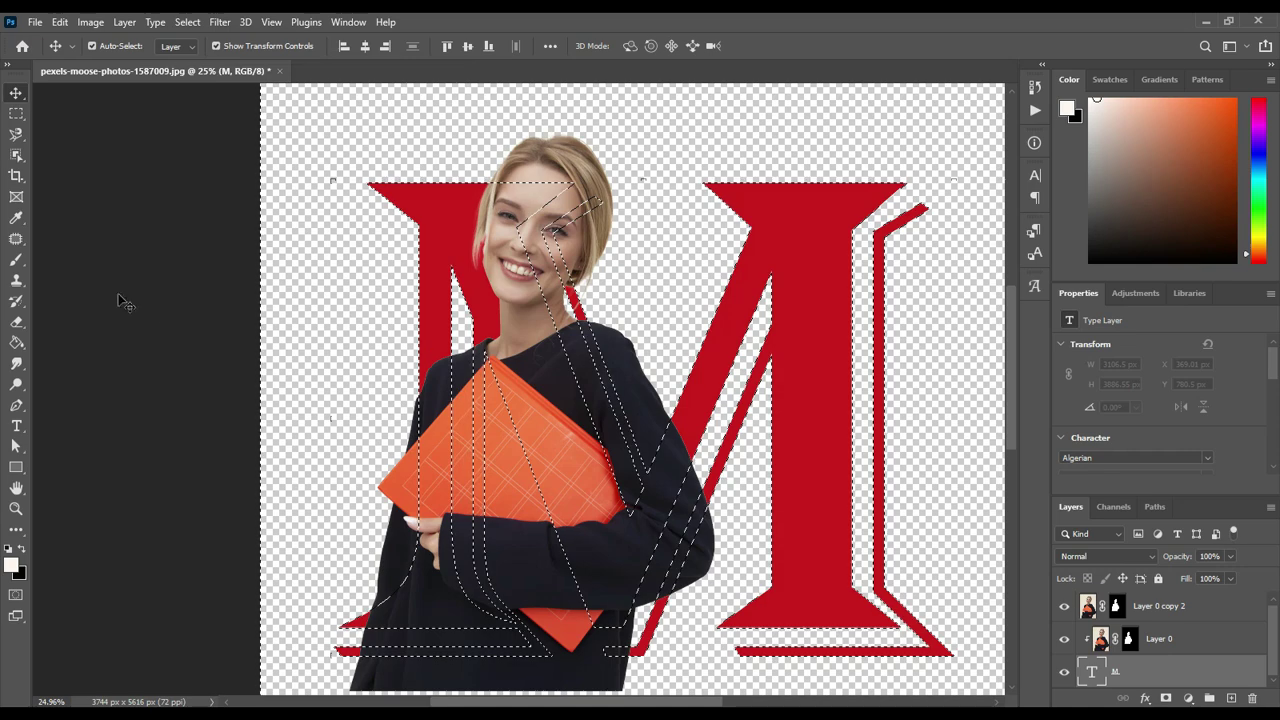
# Pick the Brush Tool, rasterize the M text layer, and view the brush presets
pyautogui.click(18, 262)
pyautogui.click(55, 261)
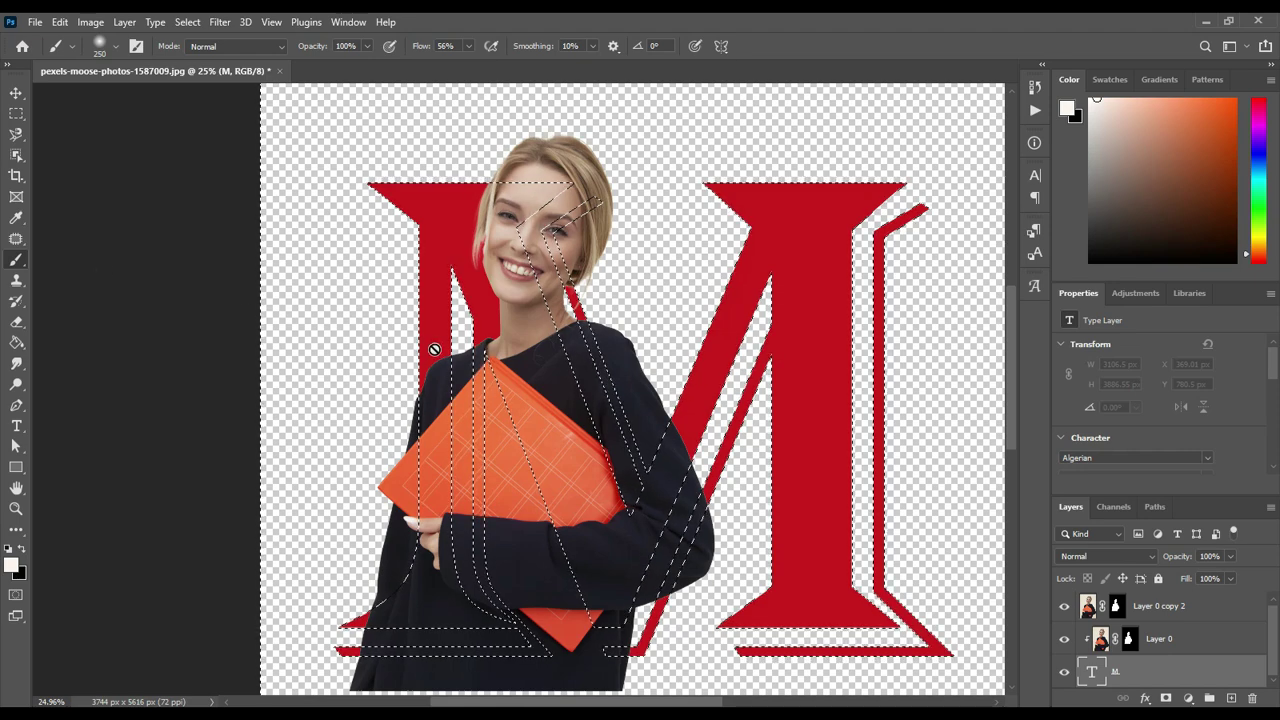
pyautogui.click(377, 359)
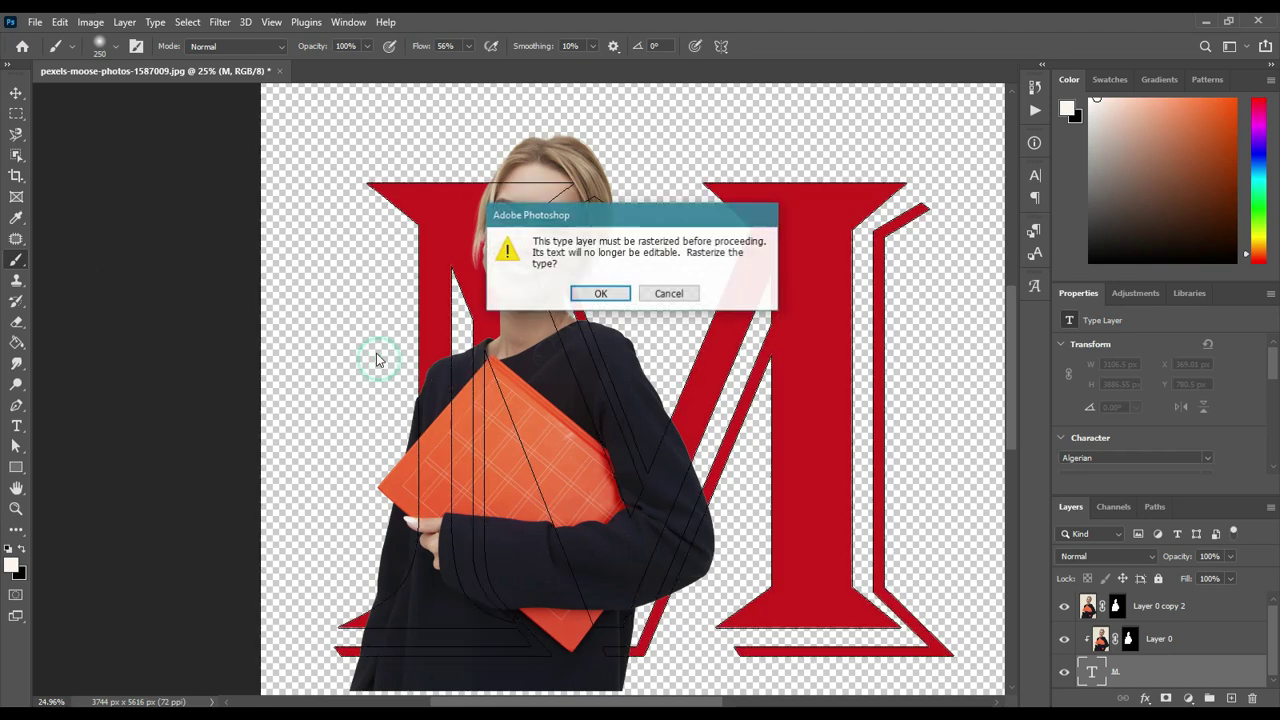
pyautogui.click(585, 300)
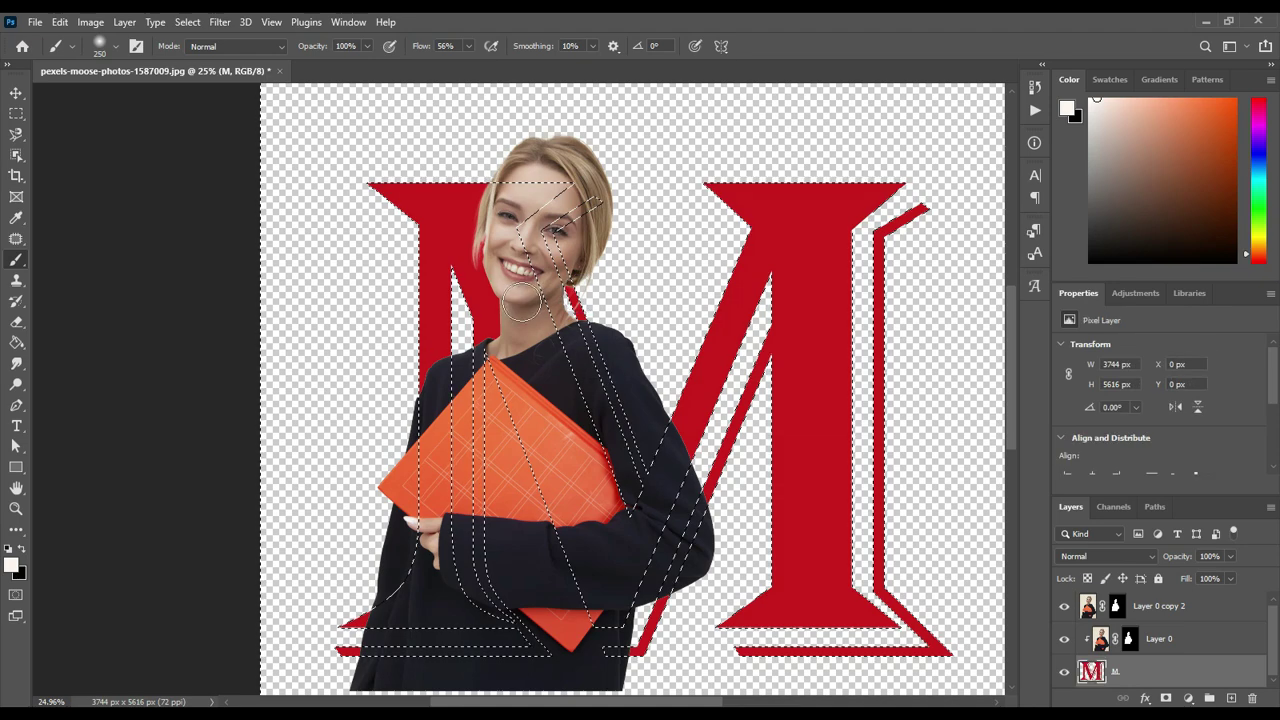
pyautogui.click(104, 50)
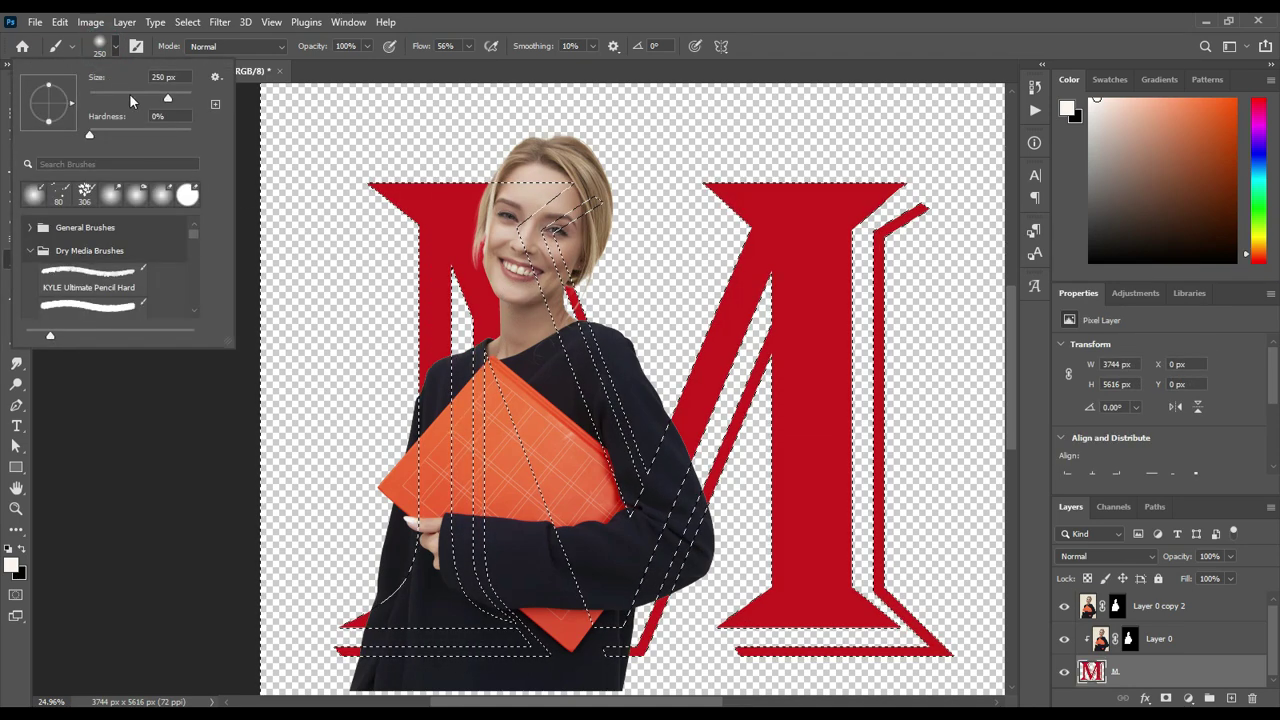
# Set a 385 px brush and paint black on the mask around the woman's left hand and bottom
pyautogui.moveTo(168, 97); pyautogui.dragTo(175, 97)
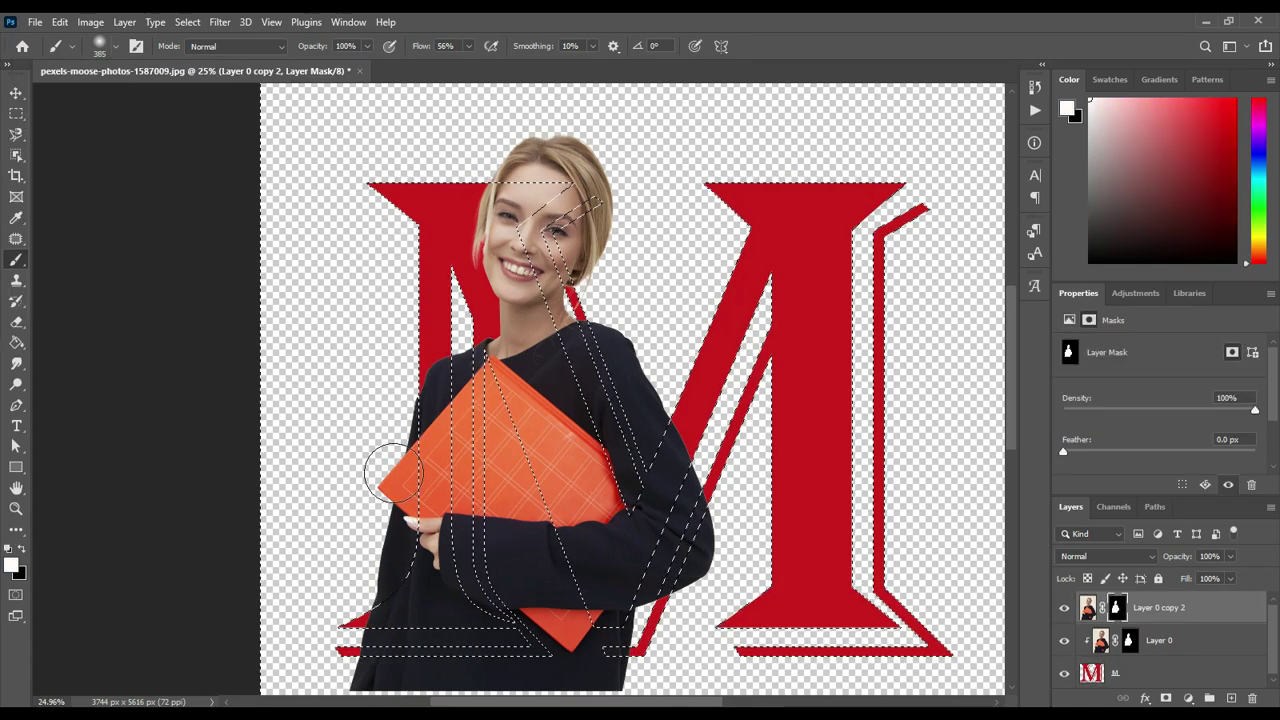
pyautogui.moveTo(392, 387); pyautogui.dragTo(391, 393)
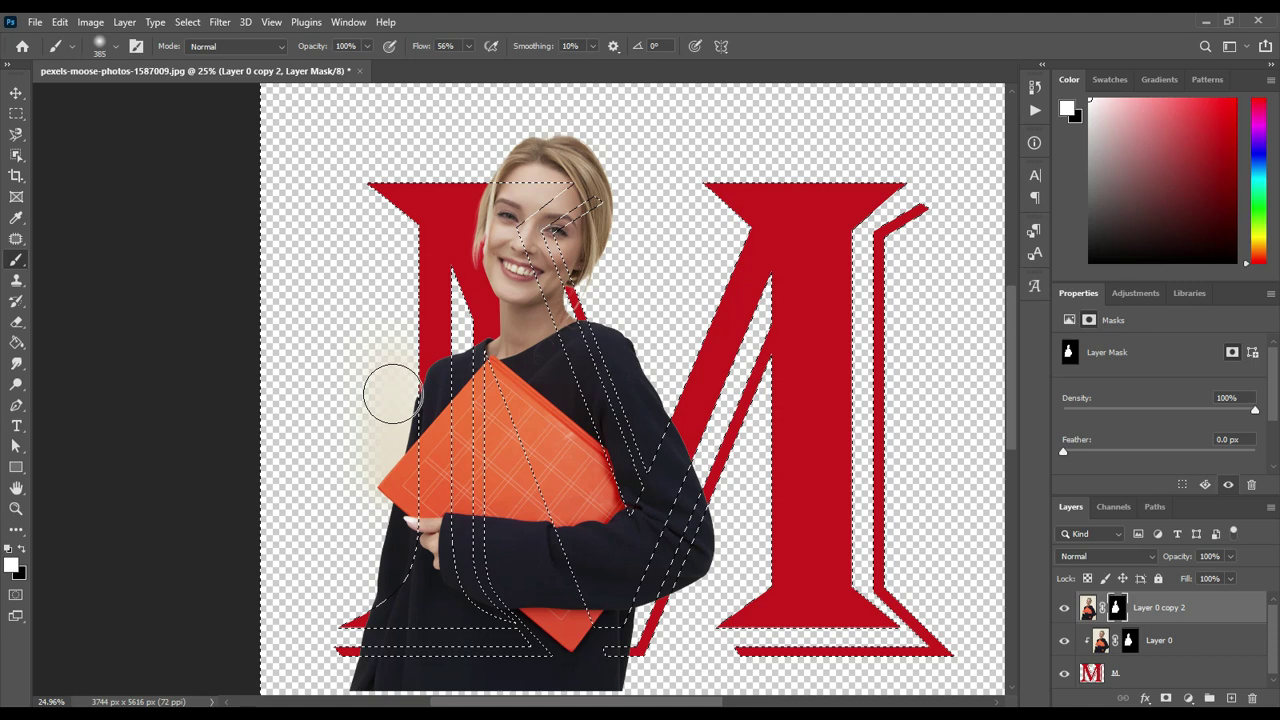
pyautogui.click(26, 547)
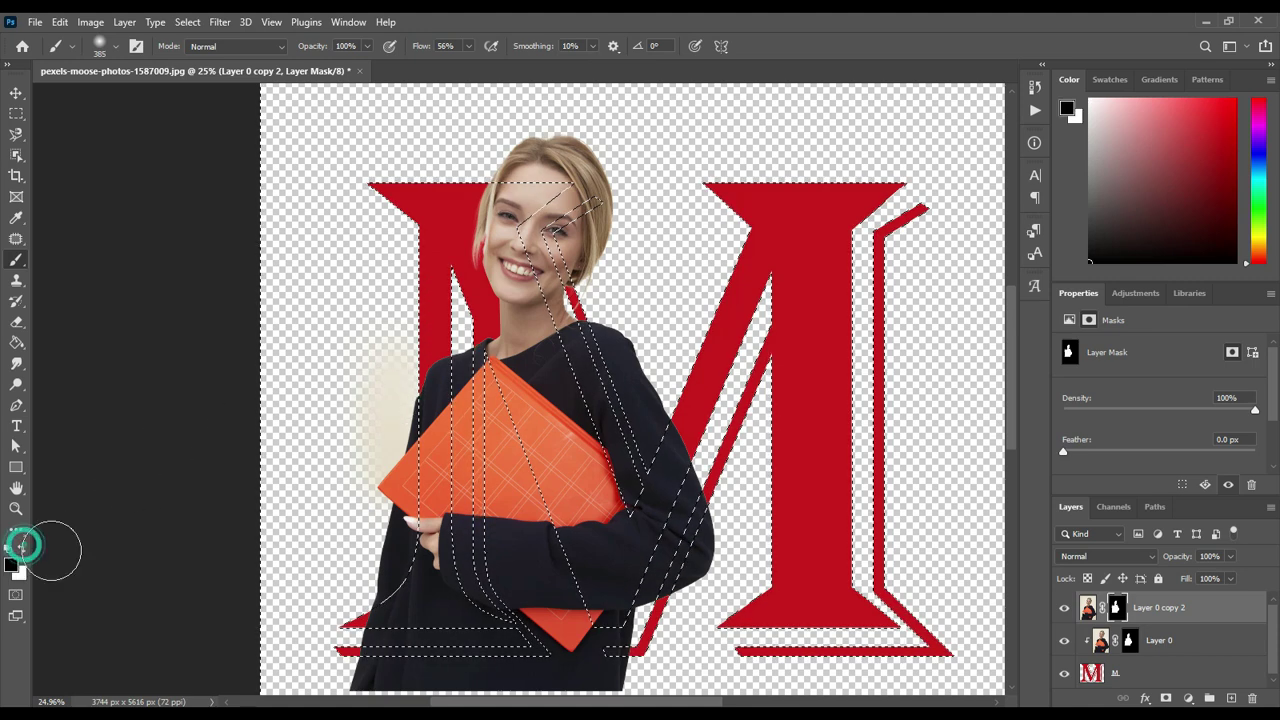
pyautogui.moveTo(390, 520); pyautogui.dragTo(404, 451)
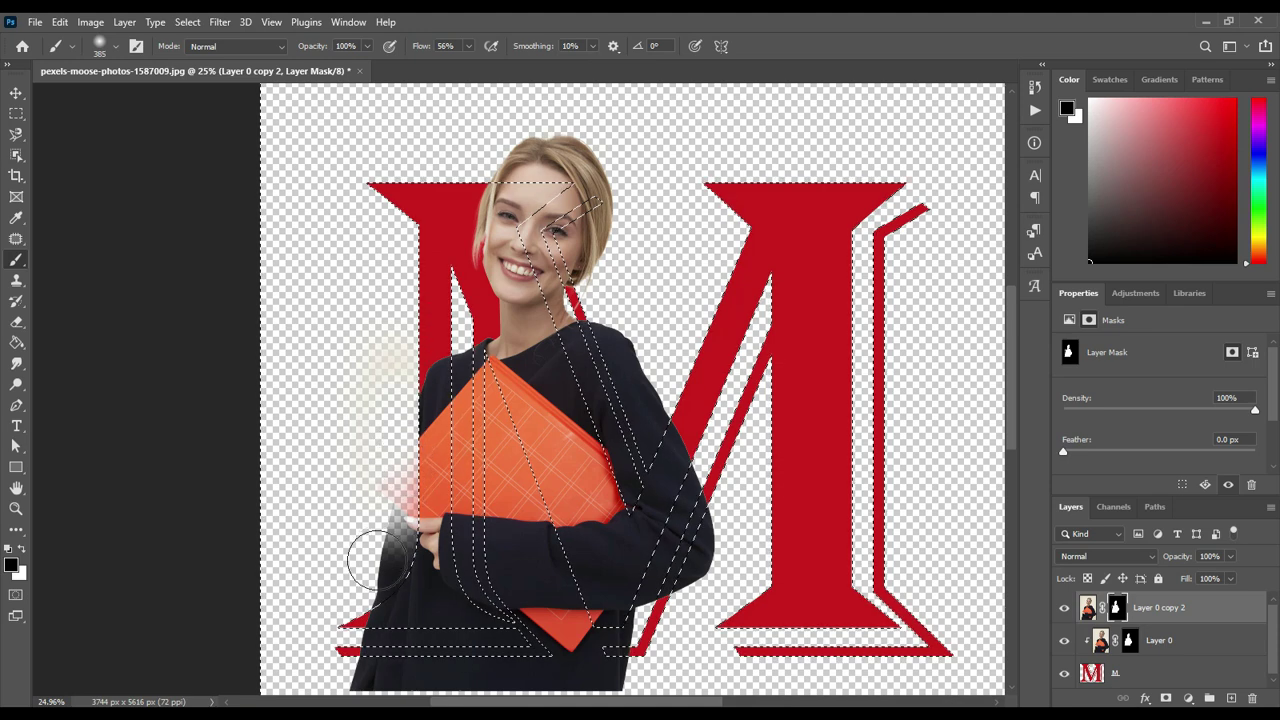
pyautogui.moveTo(404, 451); pyautogui.dragTo(356, 585)
pyautogui.moveTo(405, 405); pyautogui.dragTo(401, 513)
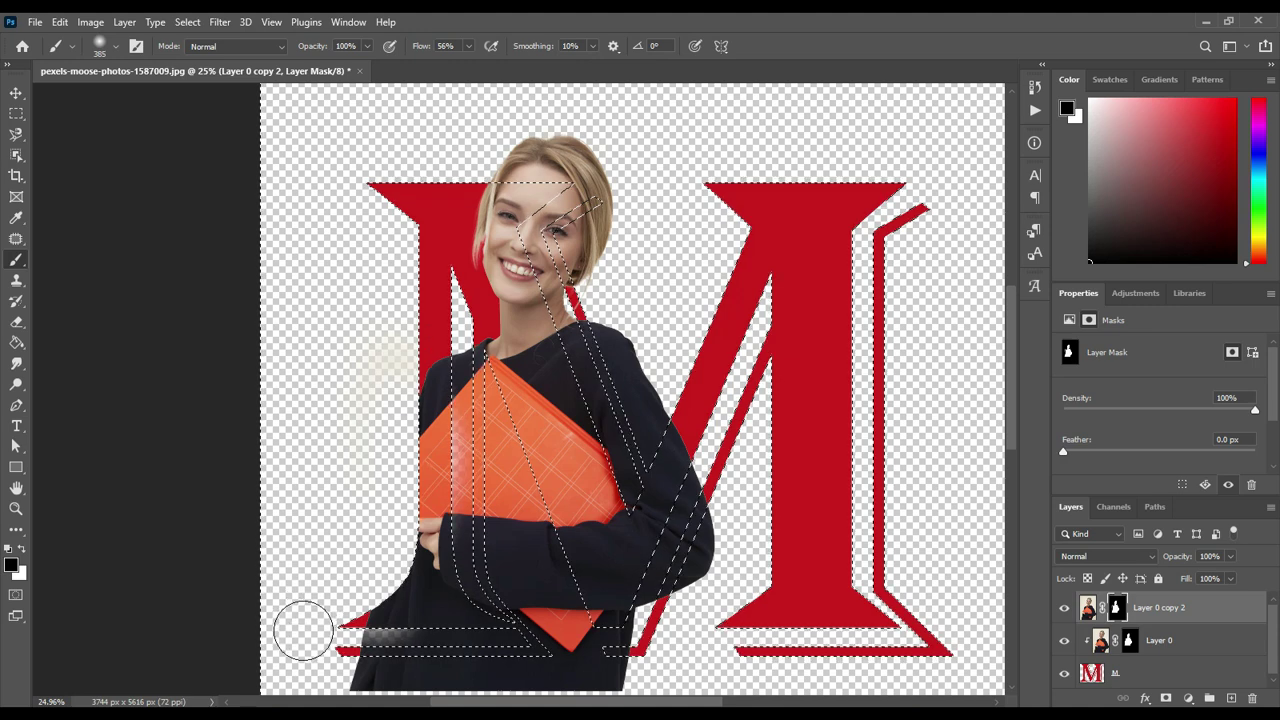
pyautogui.moveTo(336, 686); pyautogui.dragTo(610, 670)
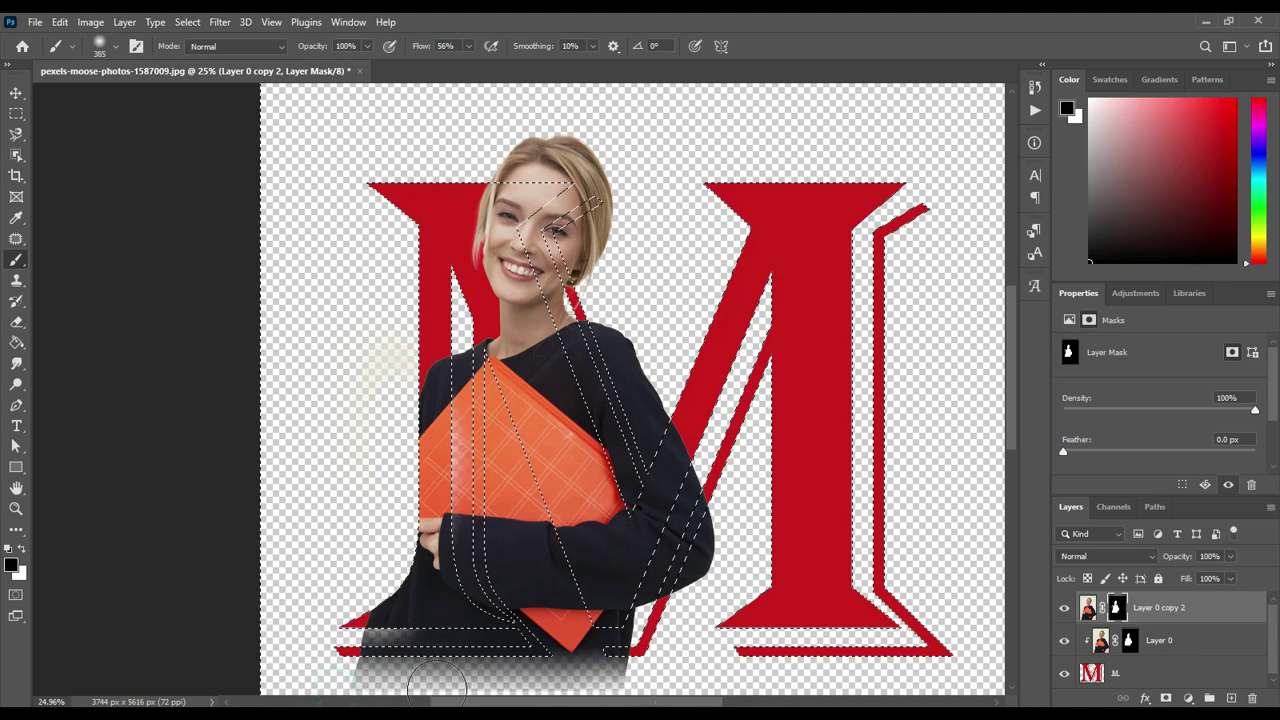
pyautogui.moveTo(600, 623)
pyautogui.mouseDown()
pyautogui.moveTo(571, 643)
pyautogui.moveTo(578, 668)
pyautogui.mouseUp()
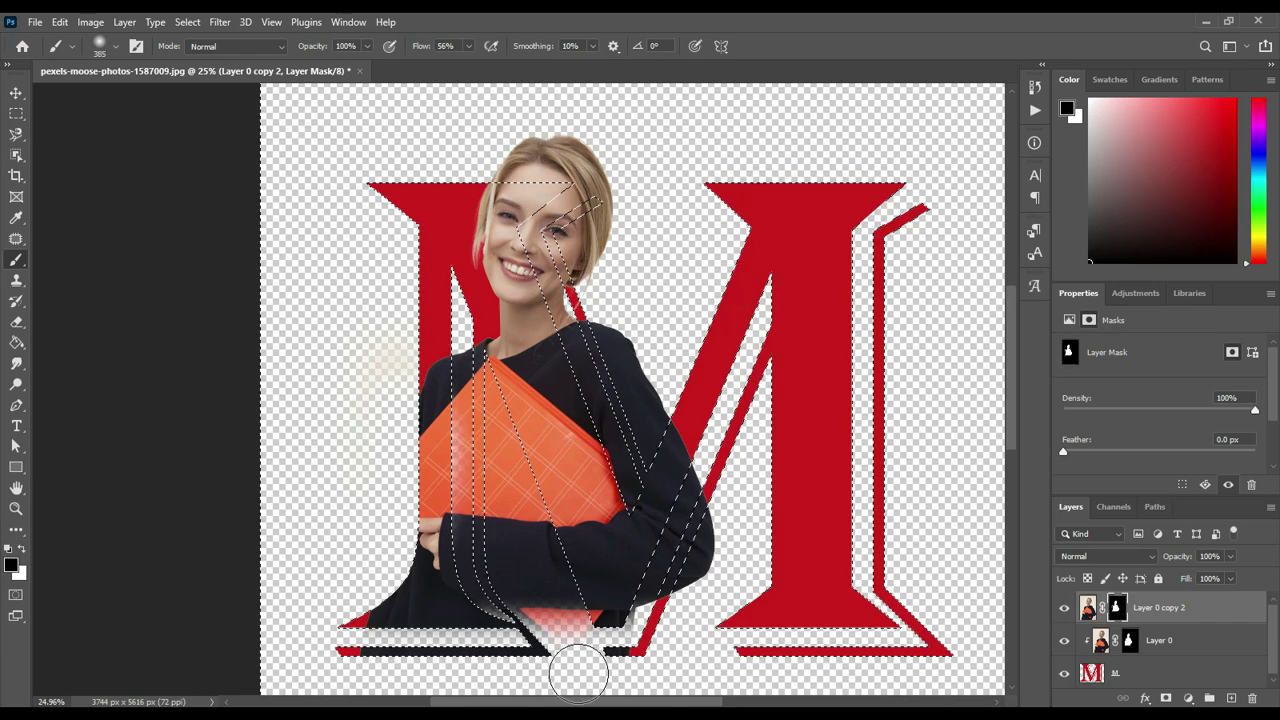
# Mask the woman where the M's diagonal crosses her, erasing back the area left of the wedge
pyautogui.moveTo(557, 650); pyautogui.dragTo(515, 390)
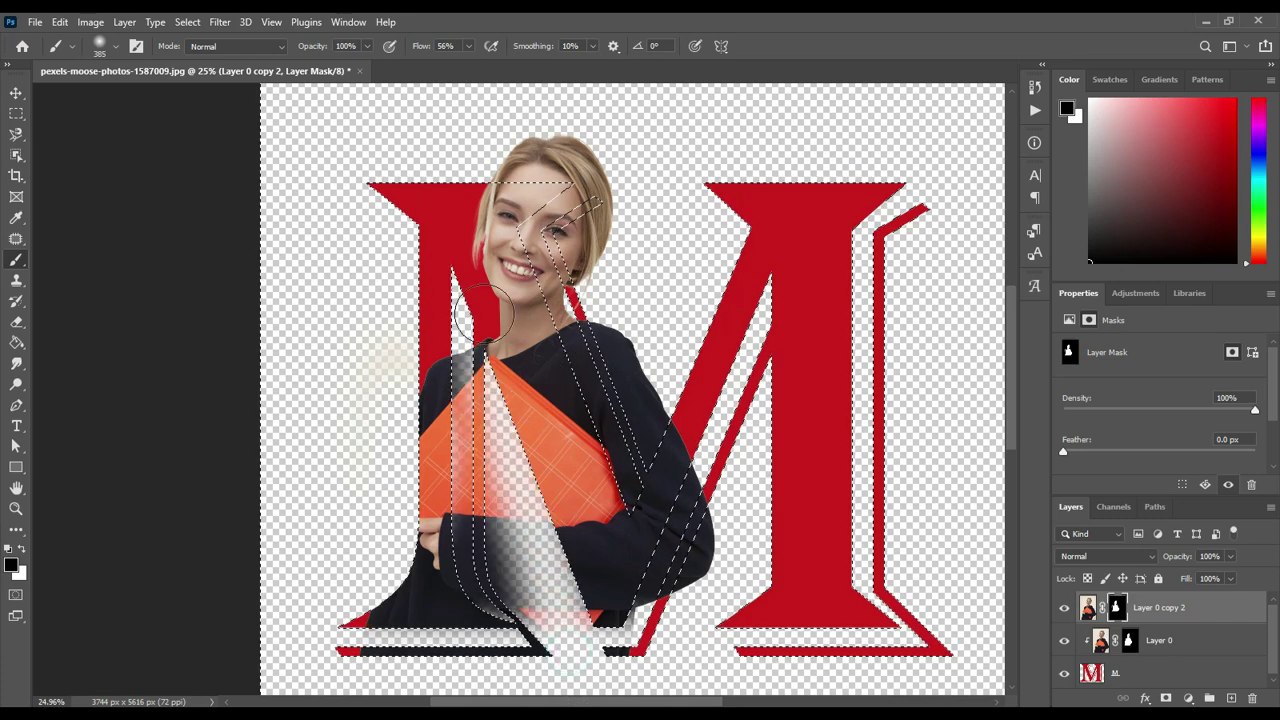
pyautogui.moveTo(550, 603); pyautogui.dragTo(541, 712)
pyautogui.moveTo(462, 352); pyautogui.dragTo(462, 552)
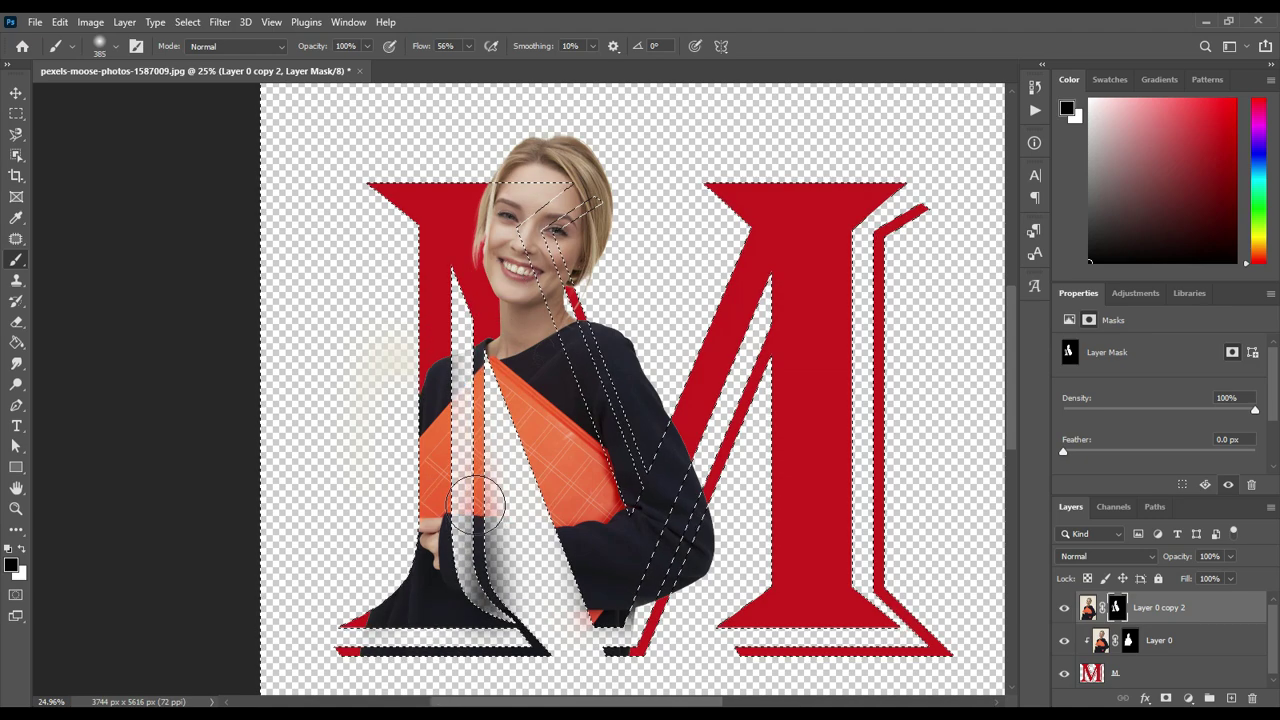
pyautogui.moveTo(476, 506); pyautogui.dragTo(500, 588)
pyautogui.press('e')
pyautogui.moveTo(500, 400); pyautogui.dragTo(530, 610)
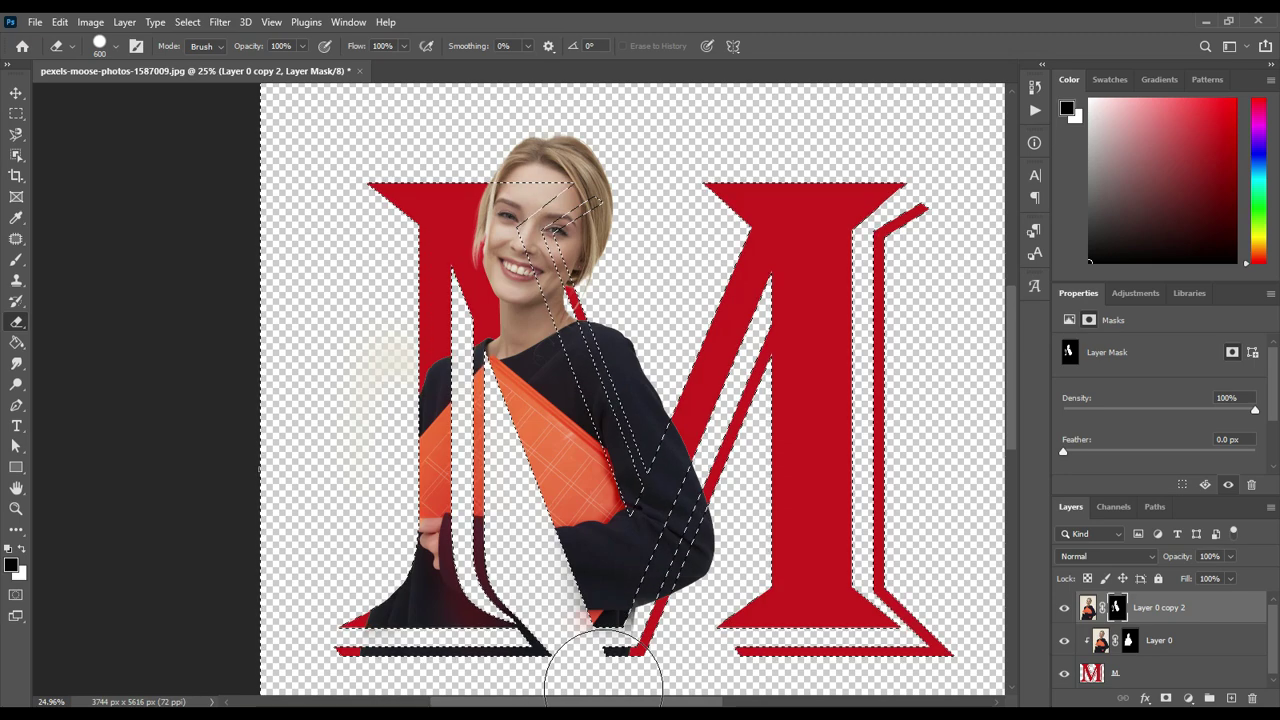
pyautogui.scroll(-1, 1210, 672)
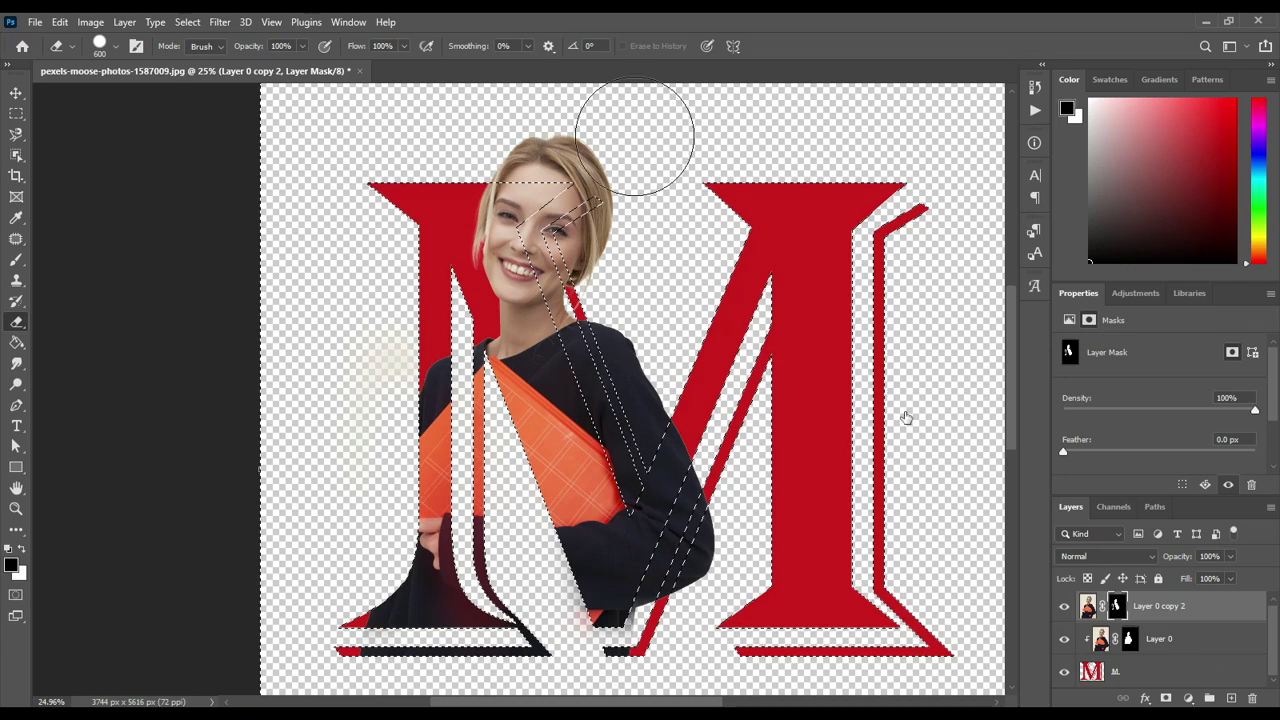
# Return to the Move tool and clear the selection with Ctrl+D
pyautogui.click(16, 92)
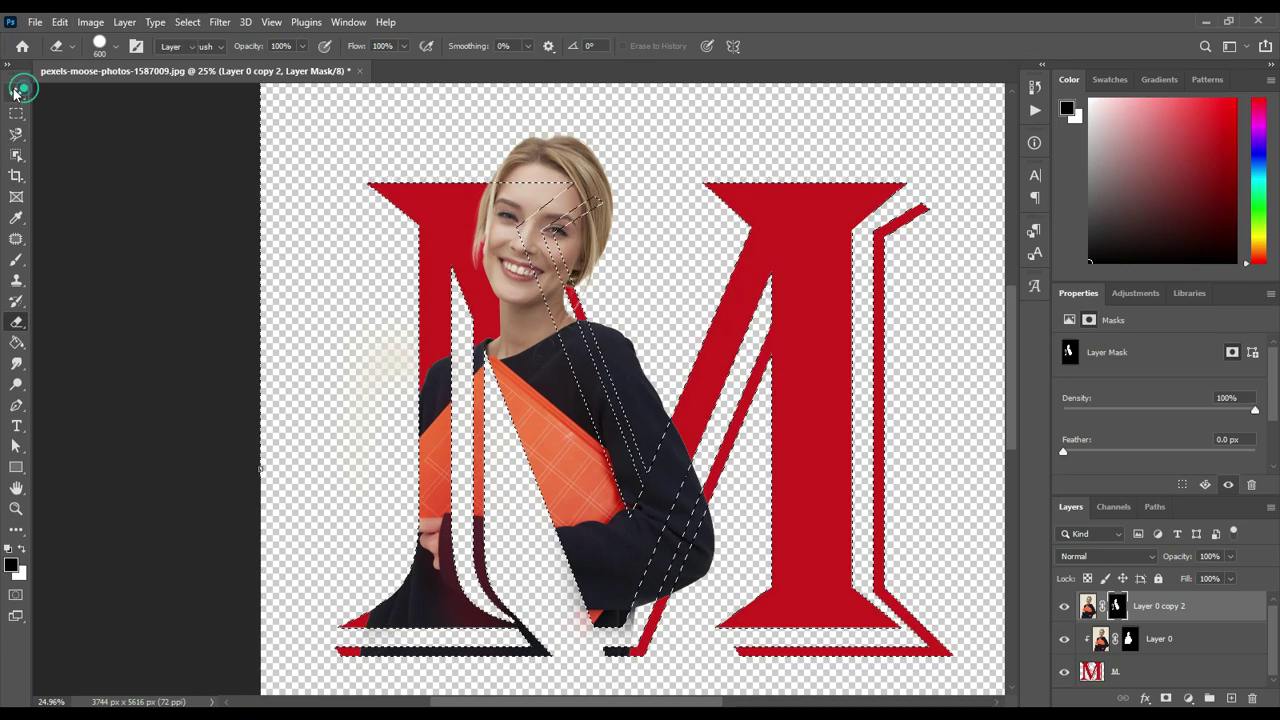
pyautogui.click(344, 322)
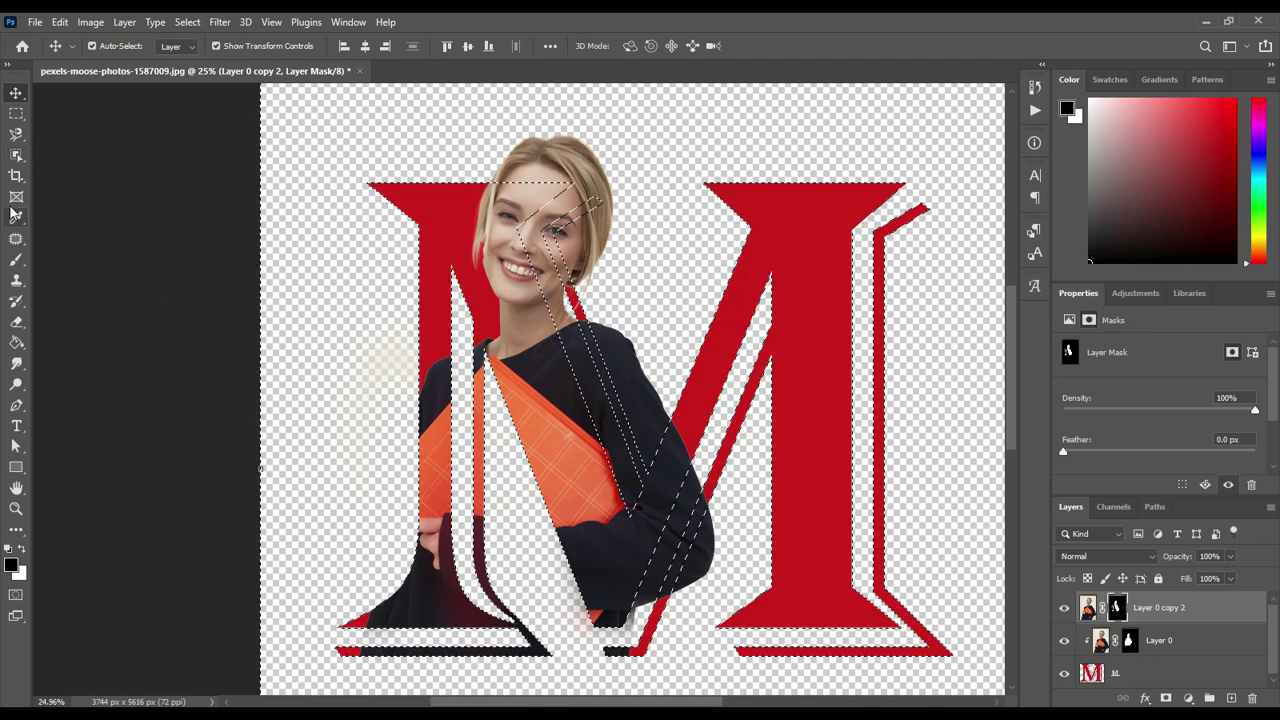
pyautogui.click(16, 259)
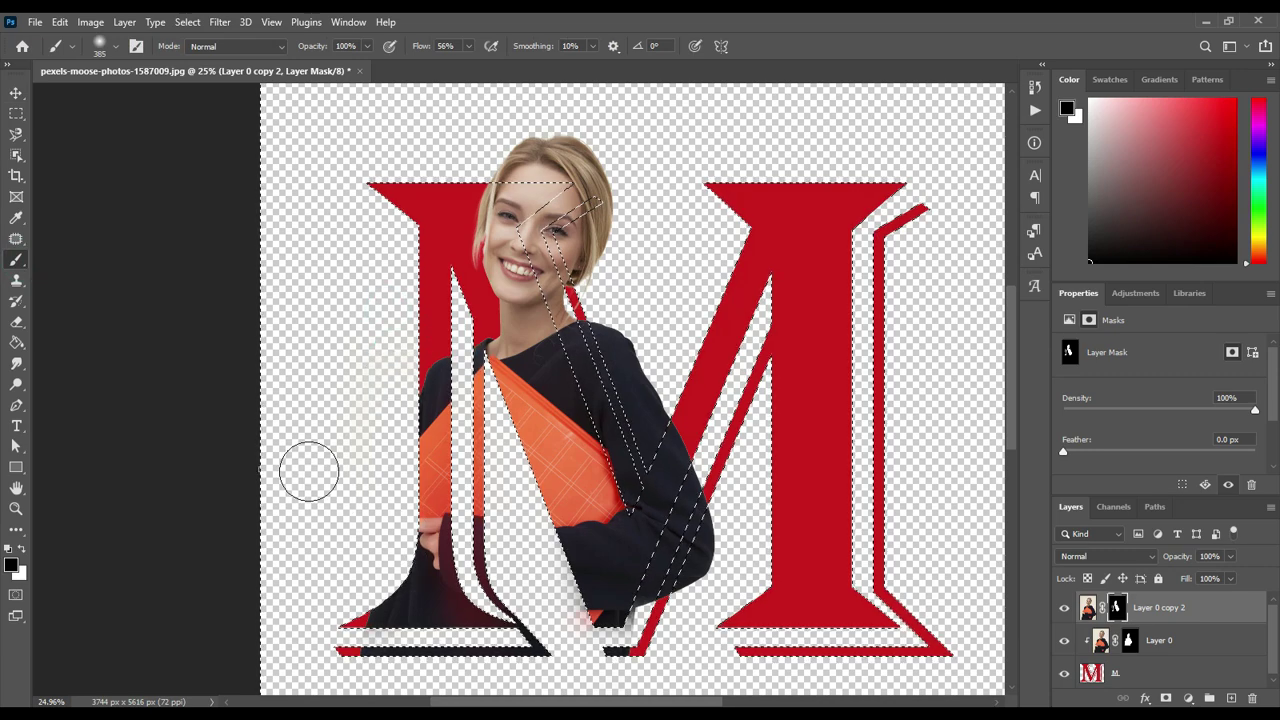
pyautogui.click(16, 93)
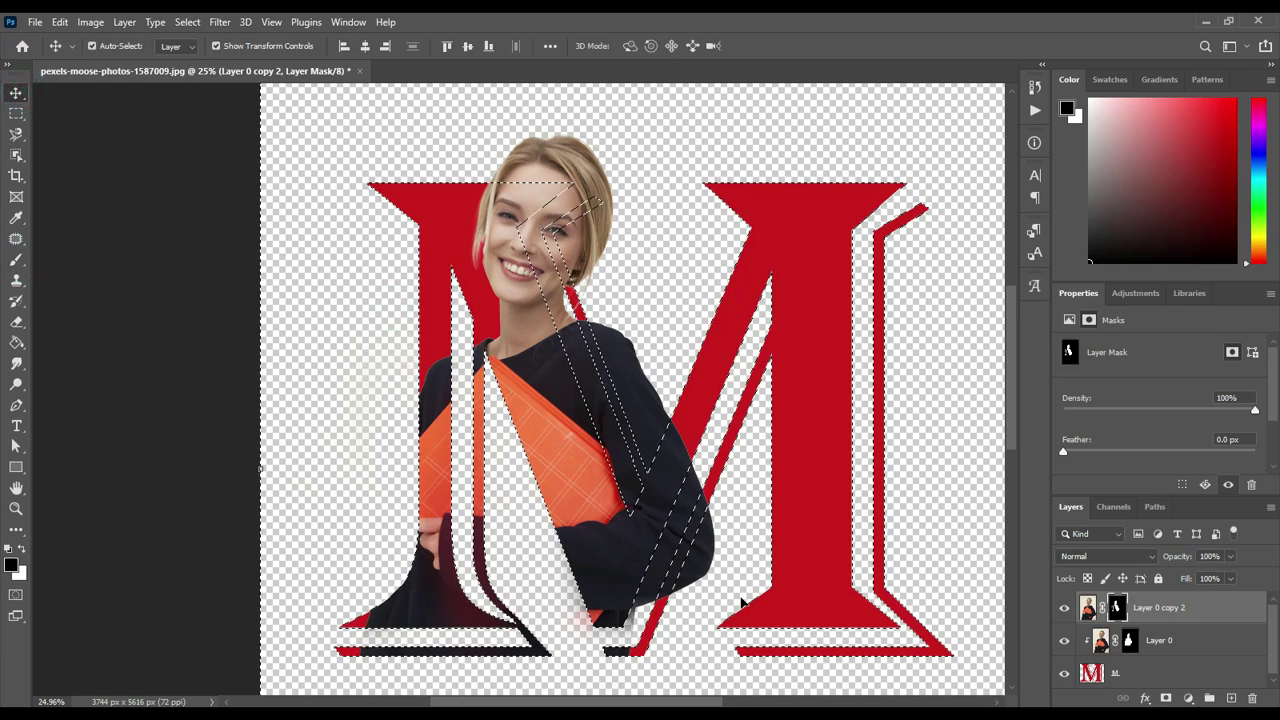
pyautogui.hscroll(1, 738, 600)
pyautogui.hotkey('ctrl', 'd')
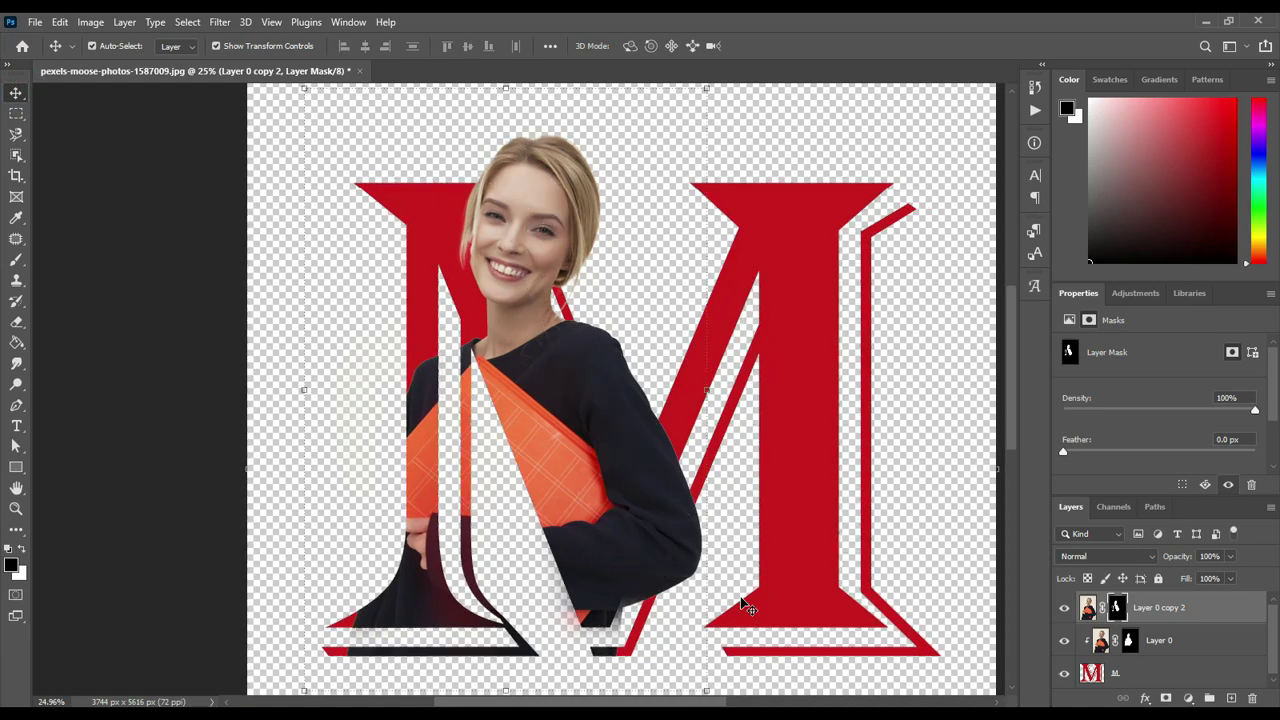
# Add a Color Fill layer in deep red #ae1414 behind the M and the woman
pyautogui.click(1200, 670)
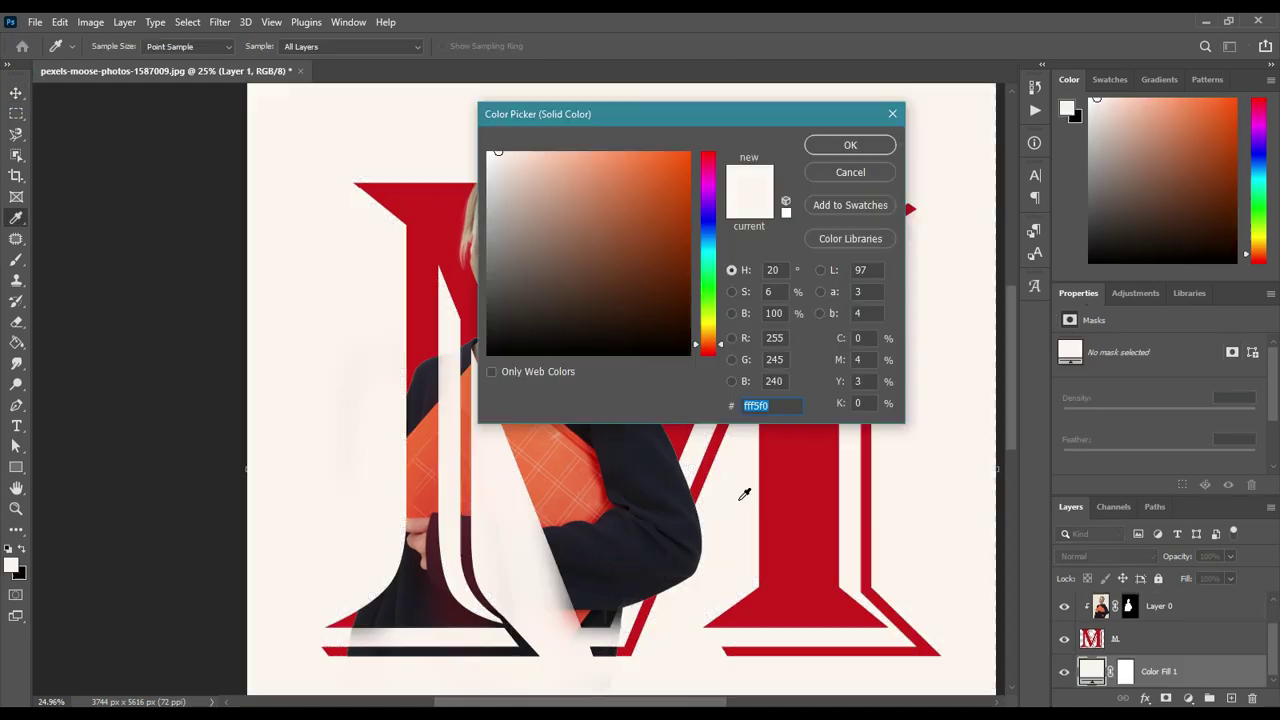
pyautogui.click(806, 471)
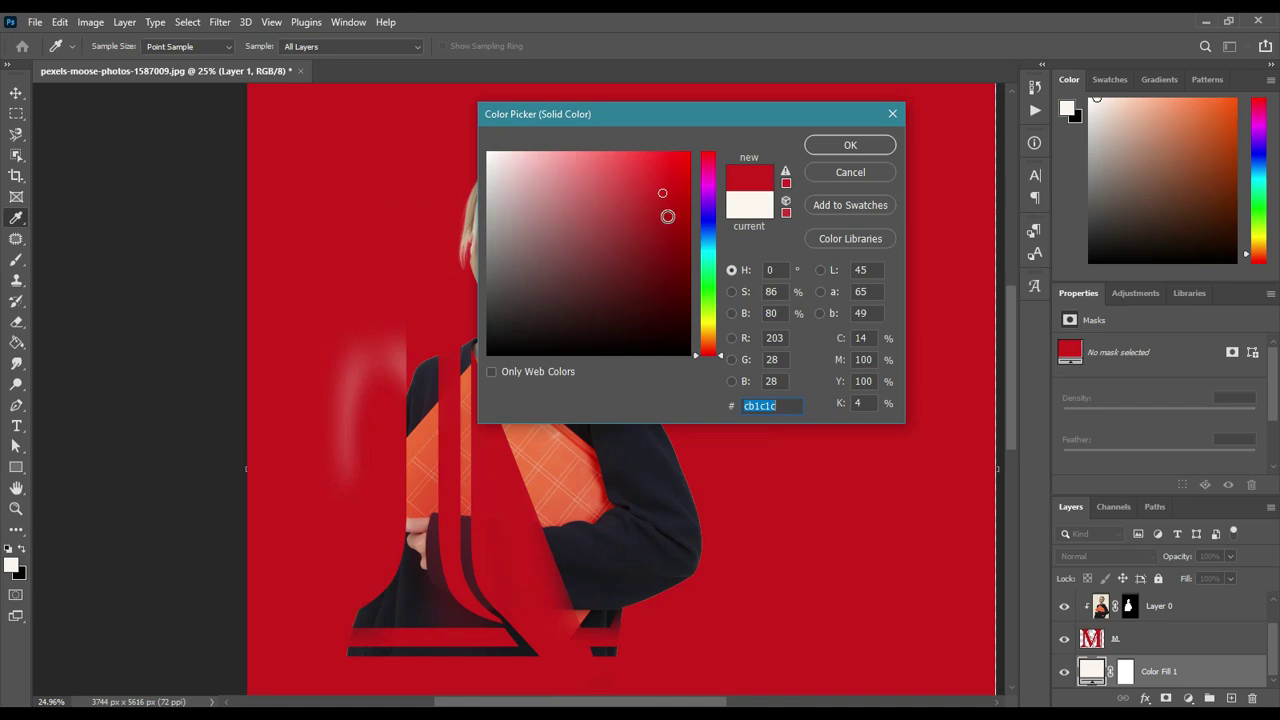
pyautogui.click(667, 216)
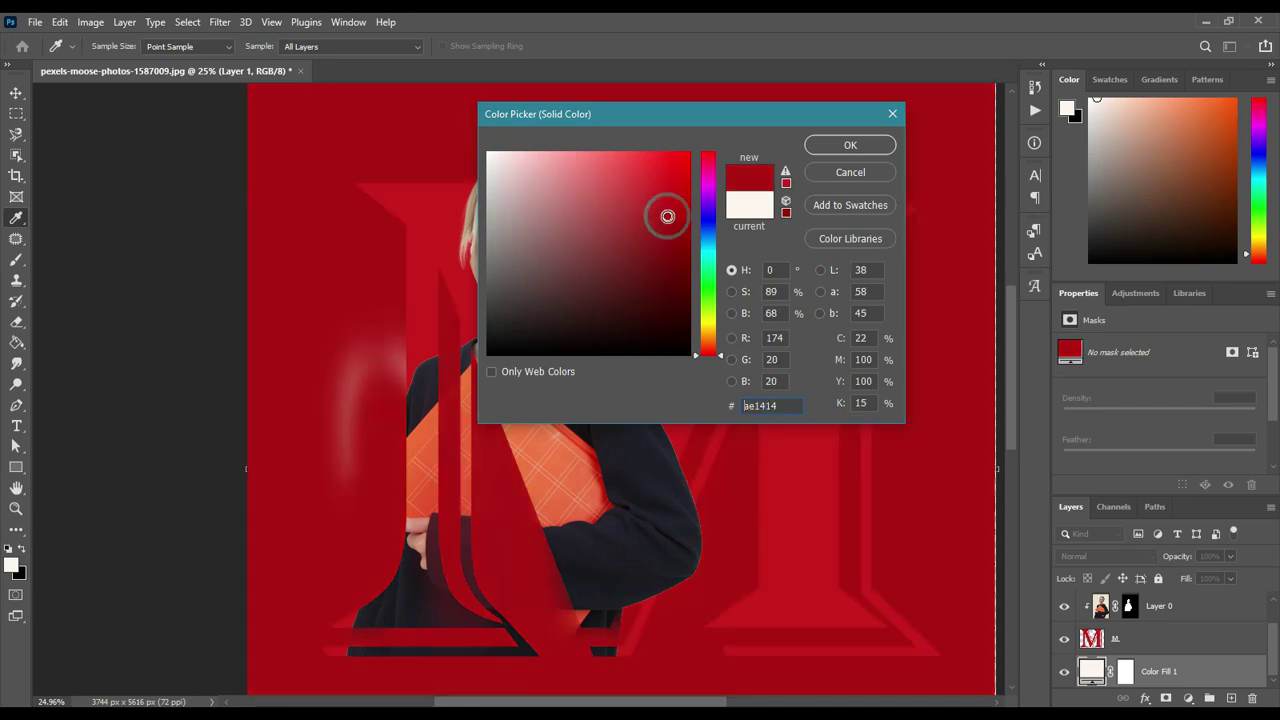
pyautogui.click(832, 142)
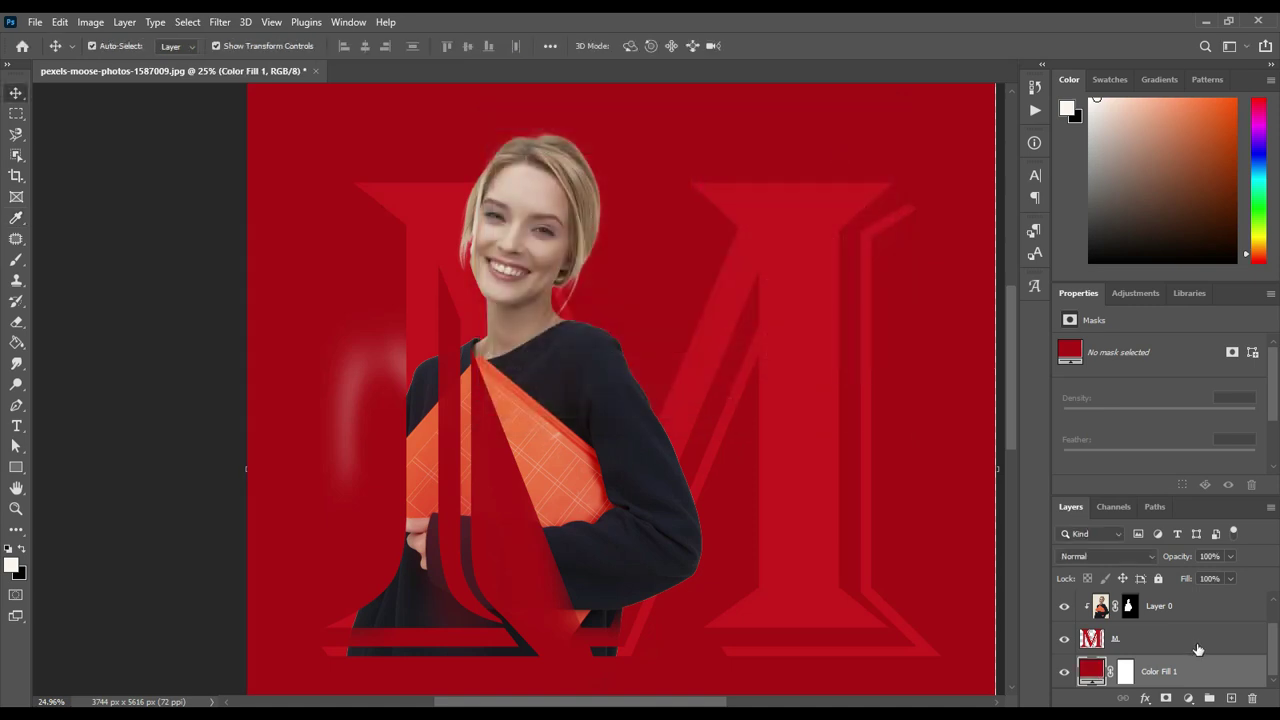
pyautogui.scroll(1, 1222, 632)
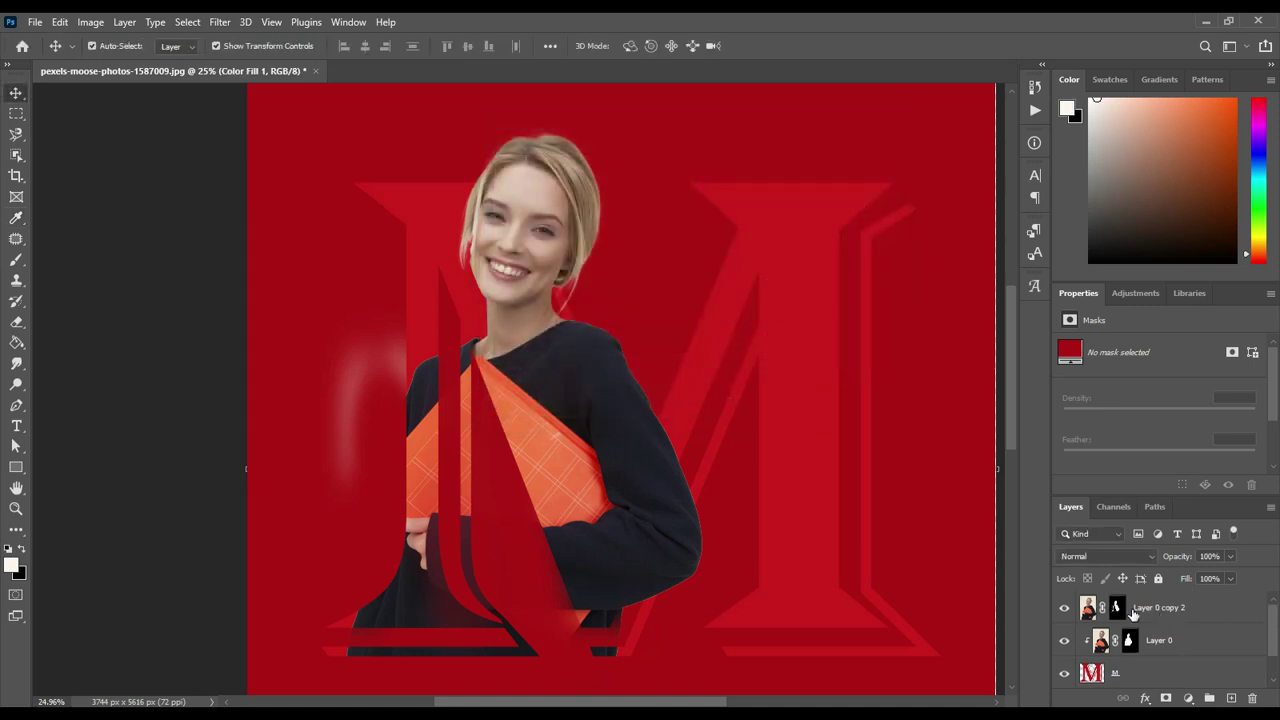
# Paint black on Layer 0 copy 2's mask to erase the pale streak left of the woman
pyautogui.click(1155, 610)
pyautogui.click(1119, 610)
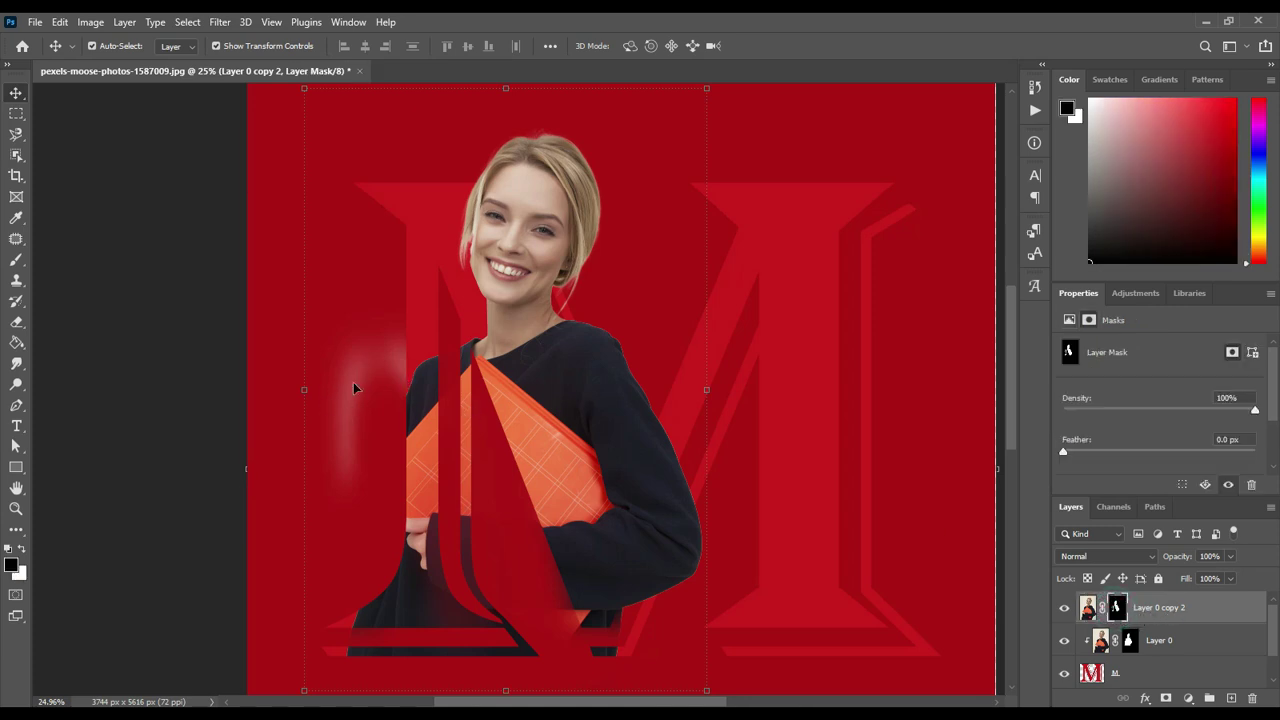
pyautogui.click(16, 261)
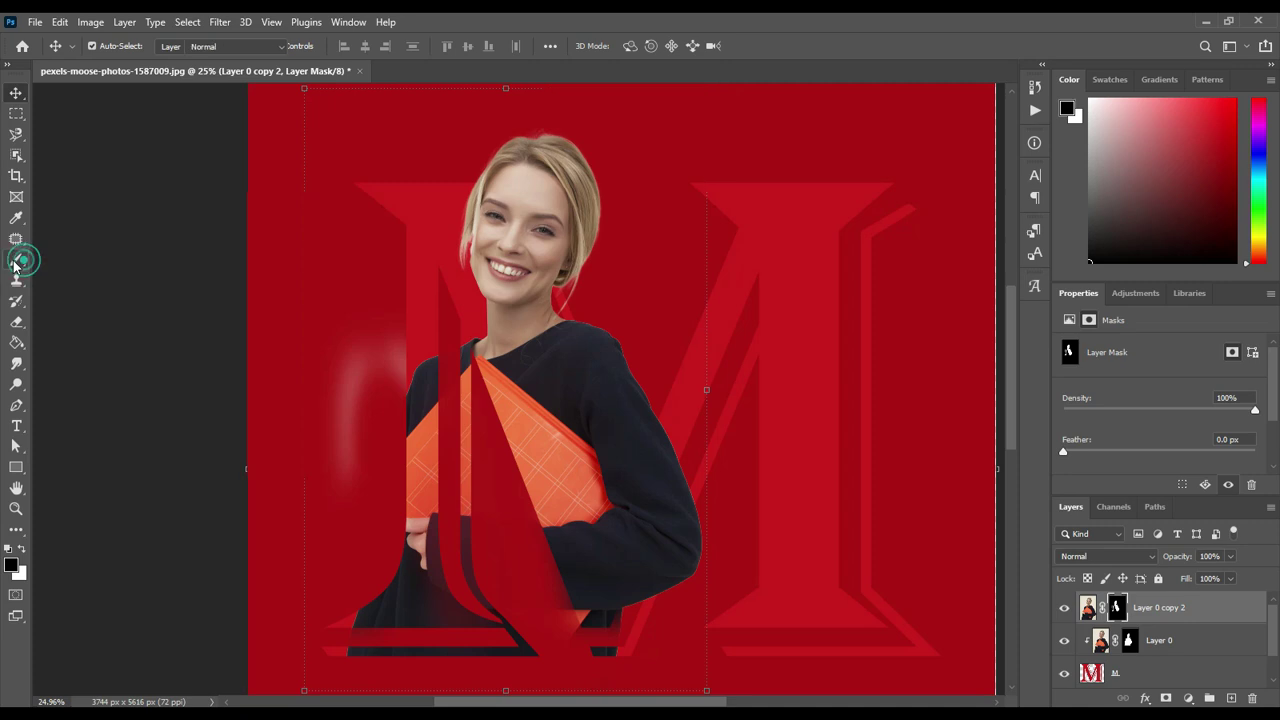
pyautogui.click(346, 354)
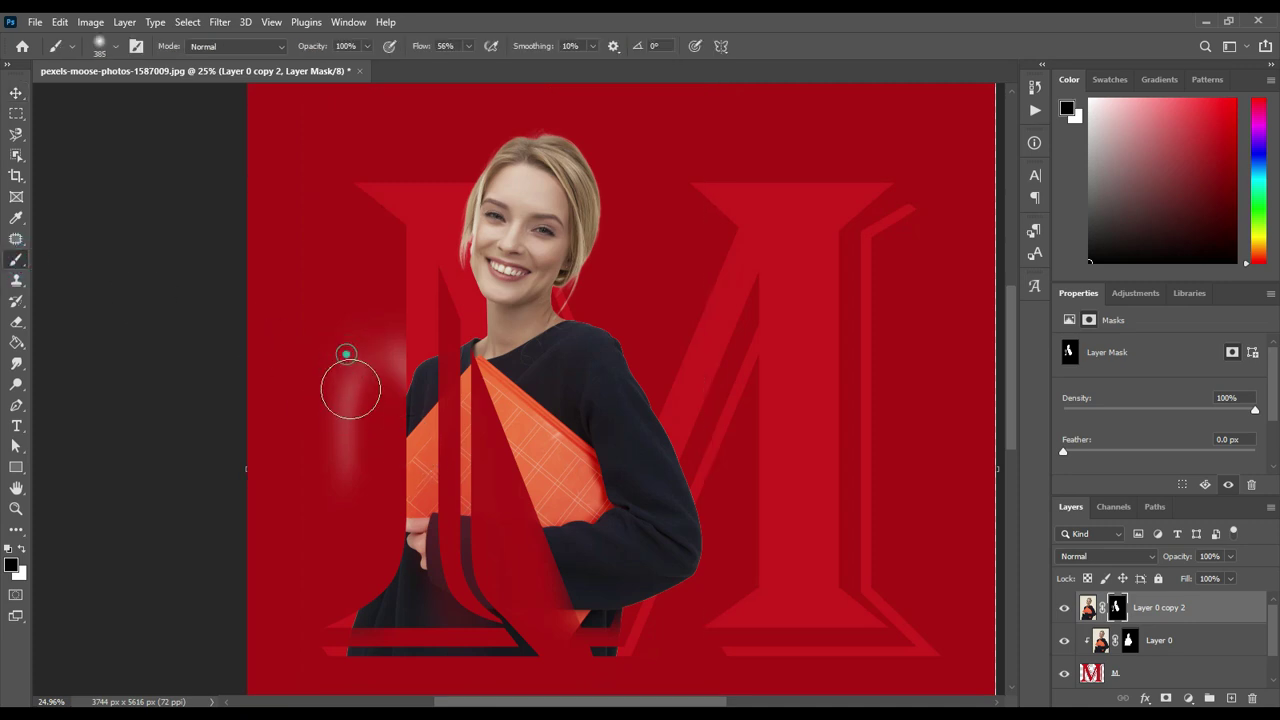
pyautogui.moveTo(346, 354); pyautogui.dragTo(349, 480)
pyautogui.click(390, 350)
pyautogui.click(390, 377)
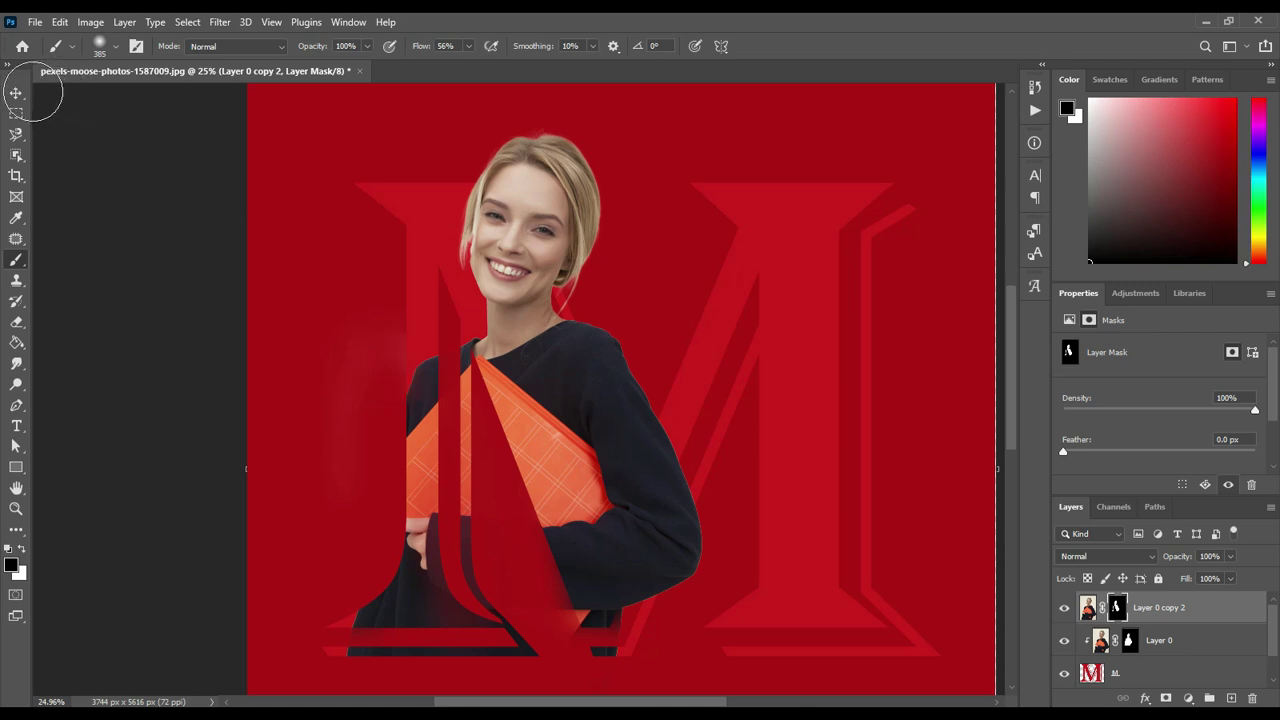
pyautogui.click(16, 92)
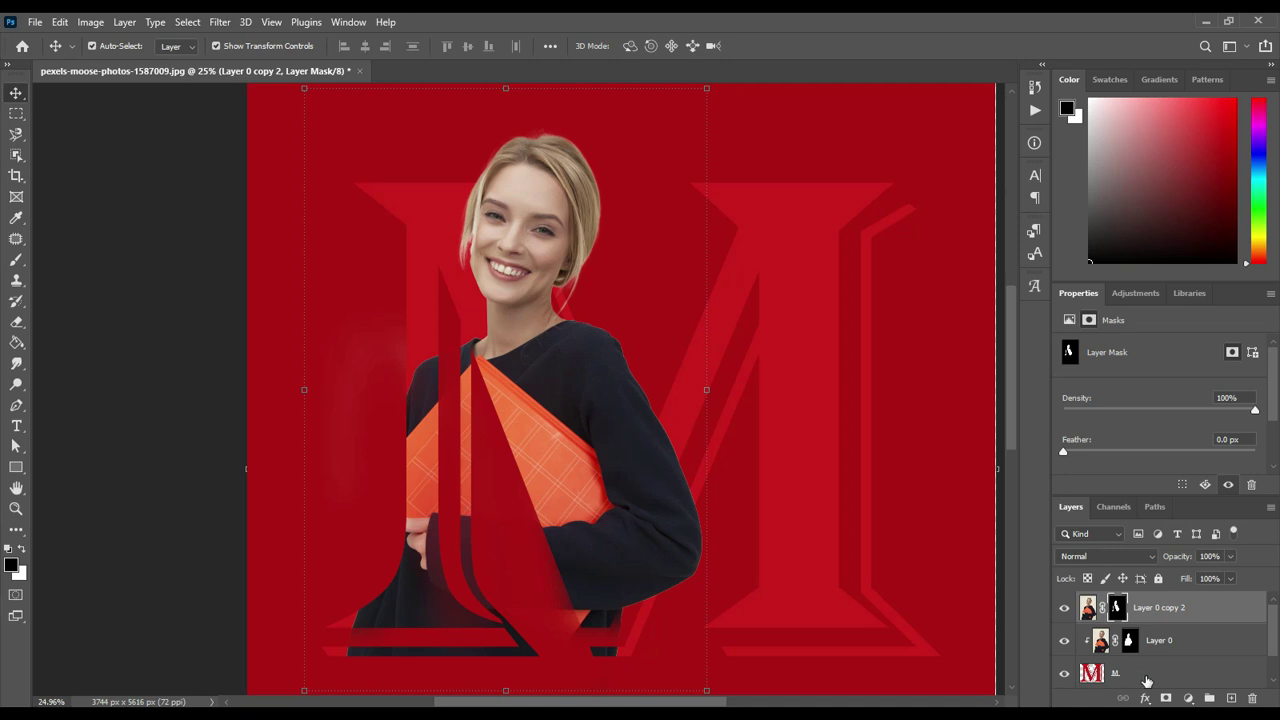
# Open the M layer's Blending Options and swap a trial Inner Glow for Inner Shadow
pyautogui.click(1095, 677)
pyautogui.rightClick(1095, 677)
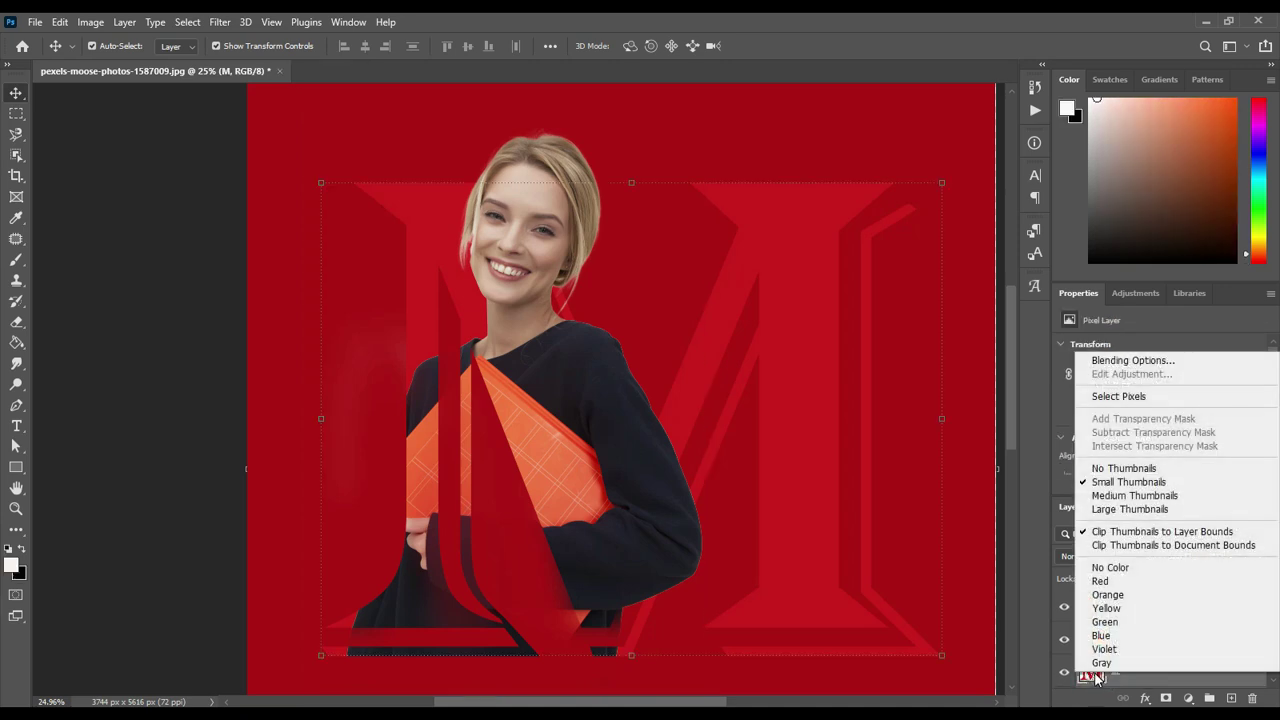
pyautogui.click(1106, 360)
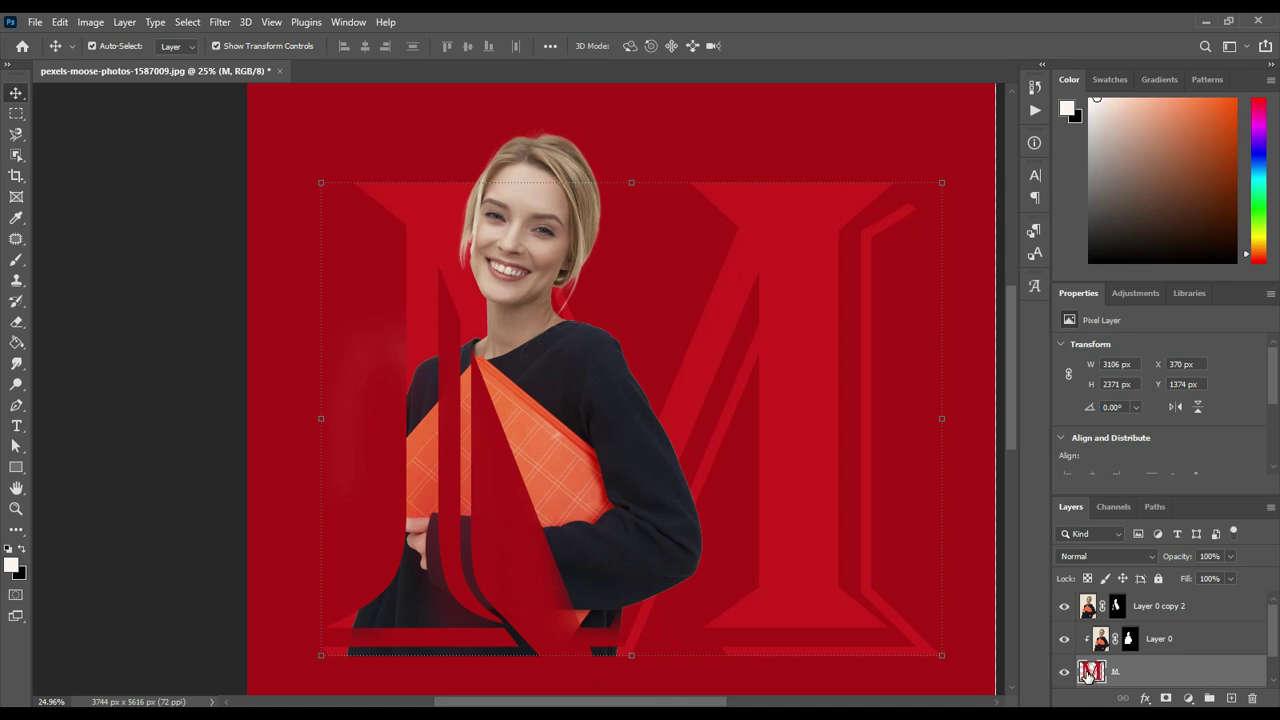
pyautogui.rightClick(1087, 676)
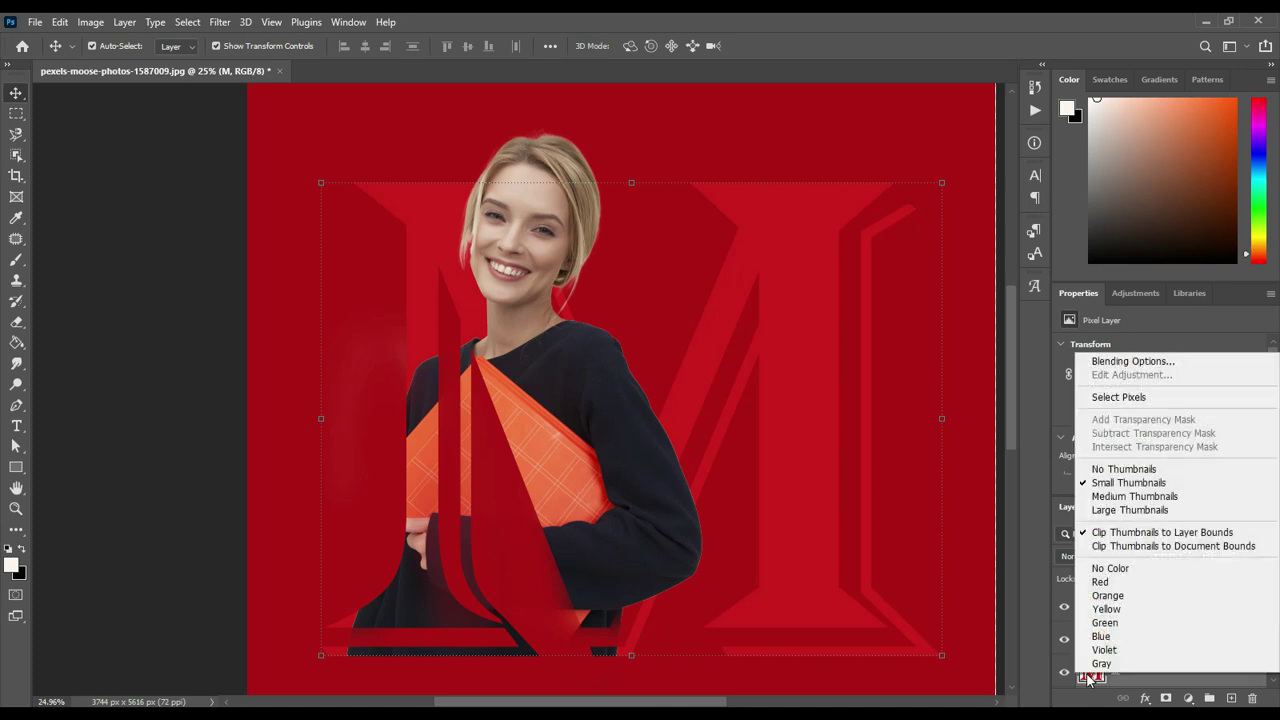
pyautogui.click(1106, 366)
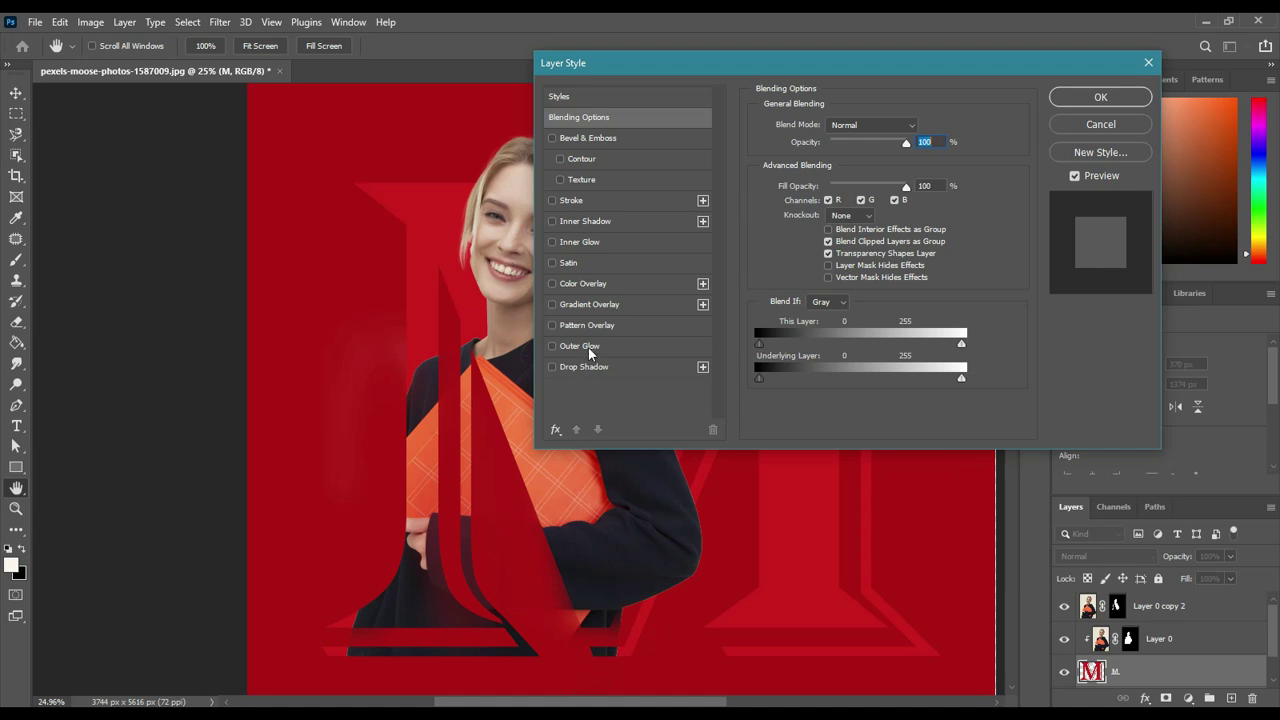
pyautogui.click(590, 243)
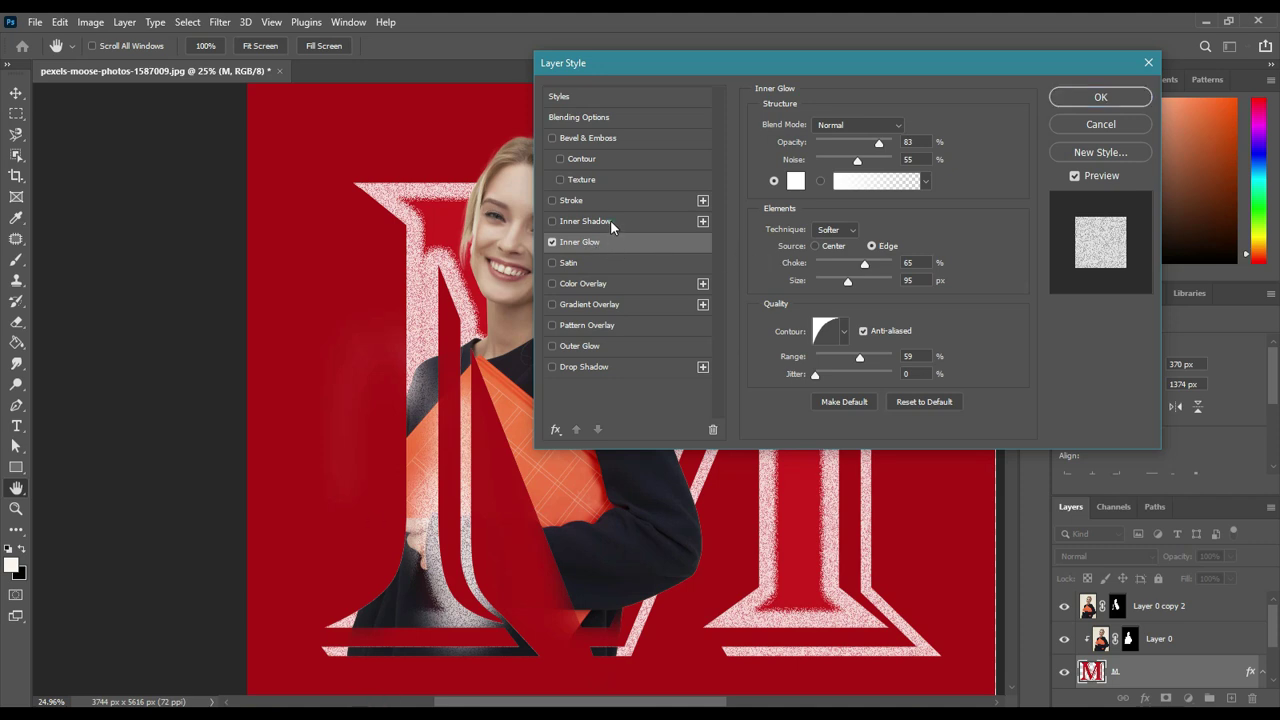
pyautogui.click(610, 221)
pyautogui.click(552, 243)
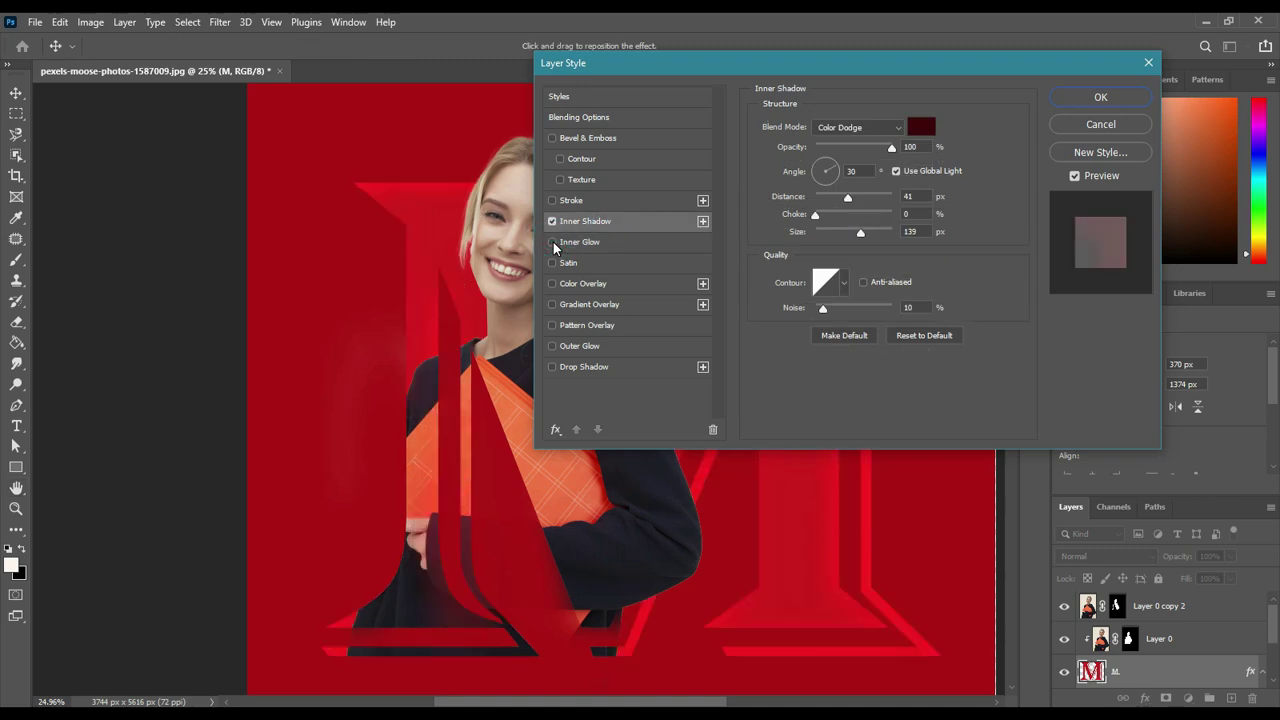
# Make the inner shadow black 010101, anti-aliased, with size 38 px
pyautogui.click(922, 127)
pyautogui.moveTo(620, 340); pyautogui.dragTo(488, 353)
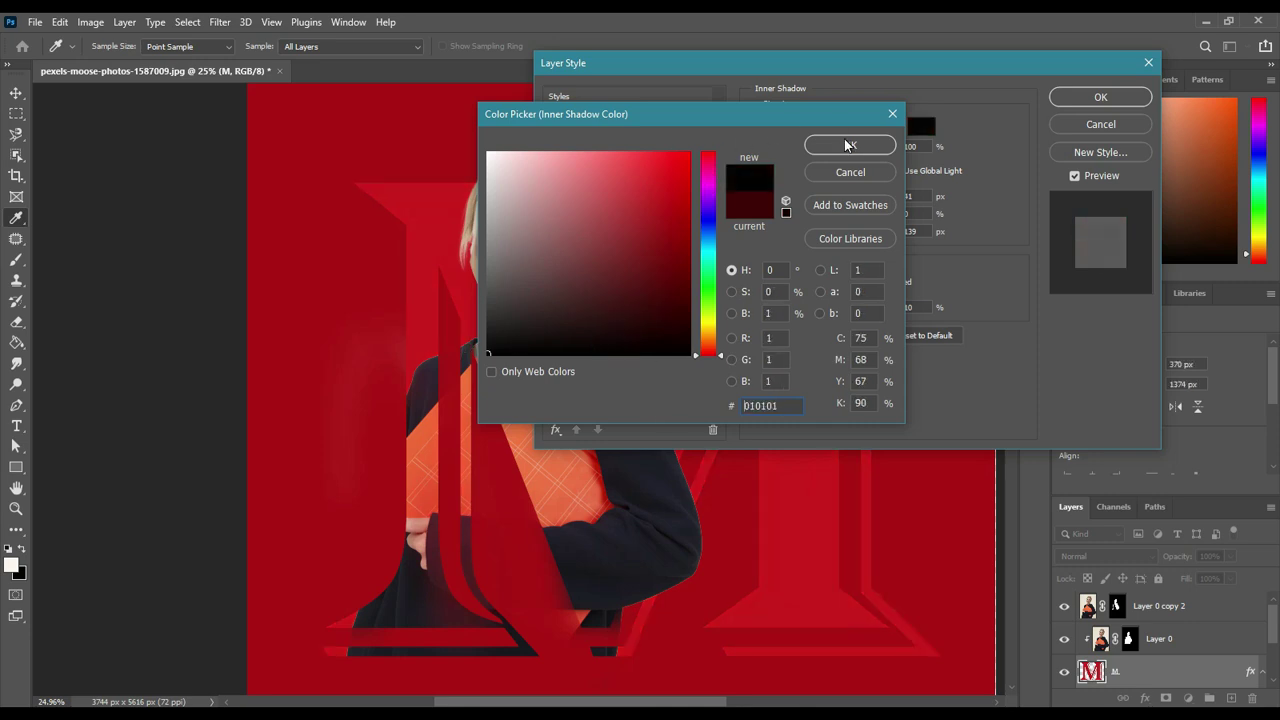
pyautogui.click(845, 145)
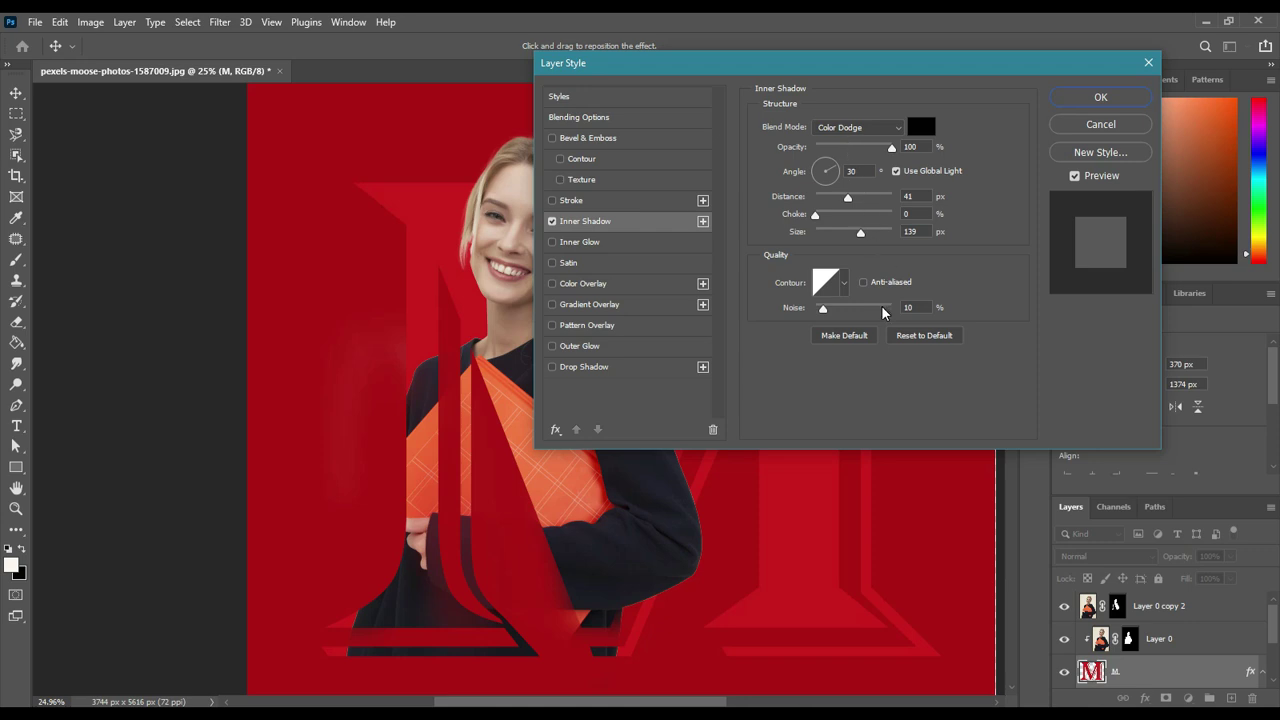
pyautogui.click(863, 286)
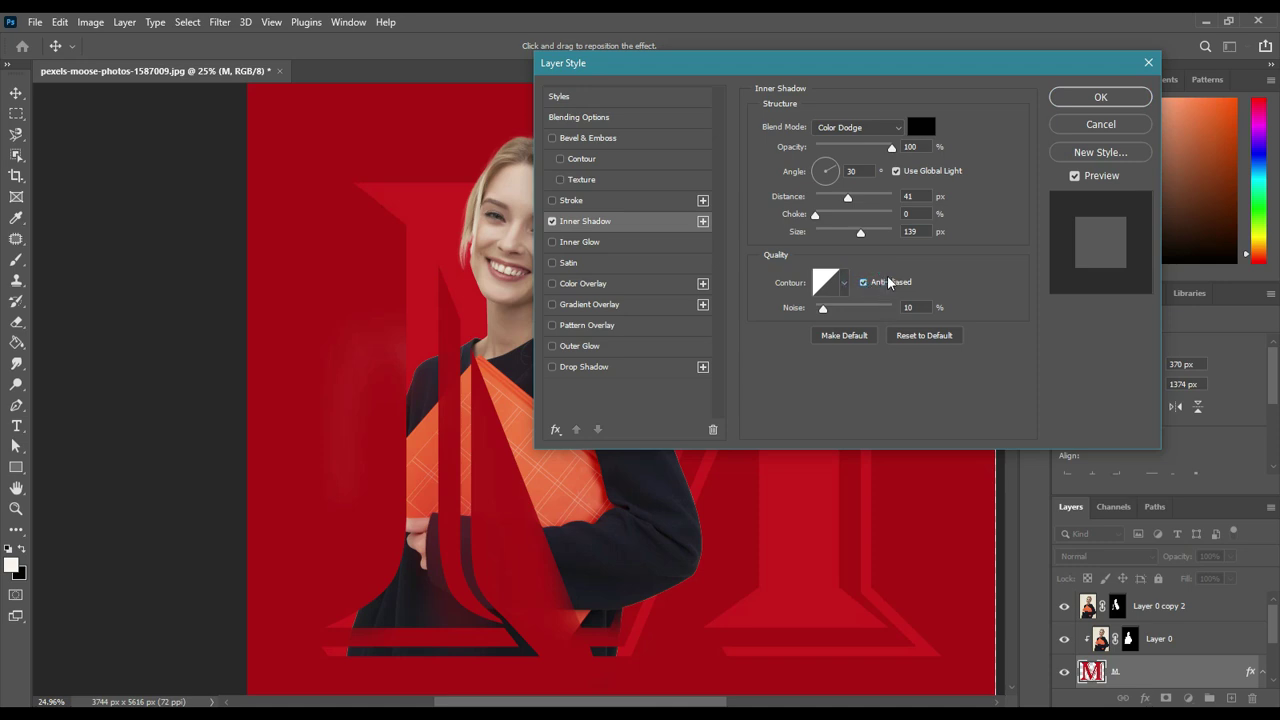
pyautogui.click(835, 232)
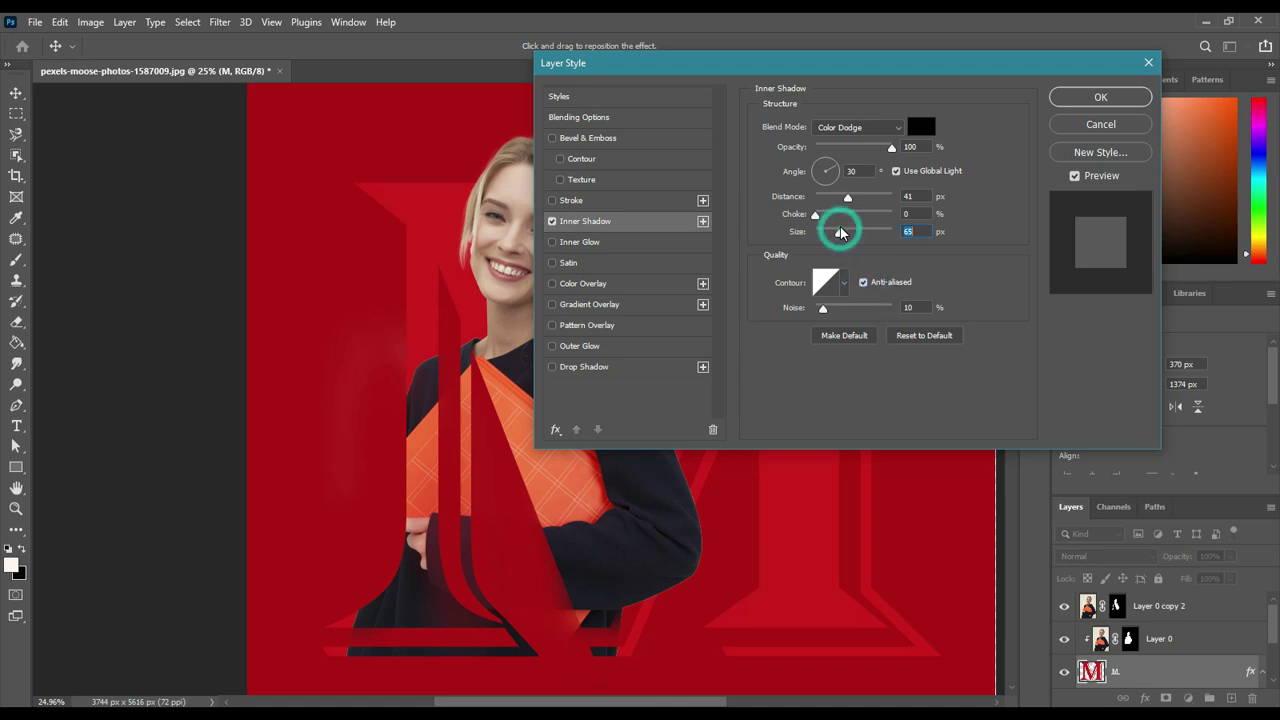
pyautogui.click(828, 231)
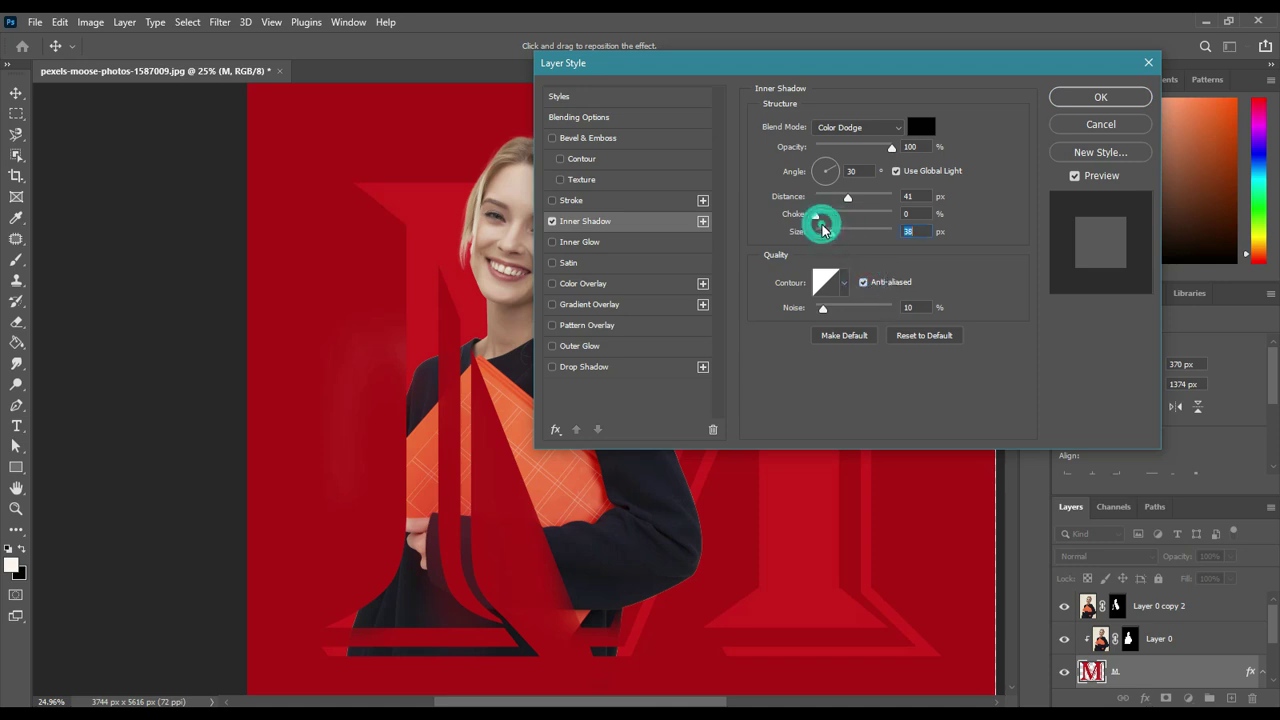
pyautogui.click(823, 215)
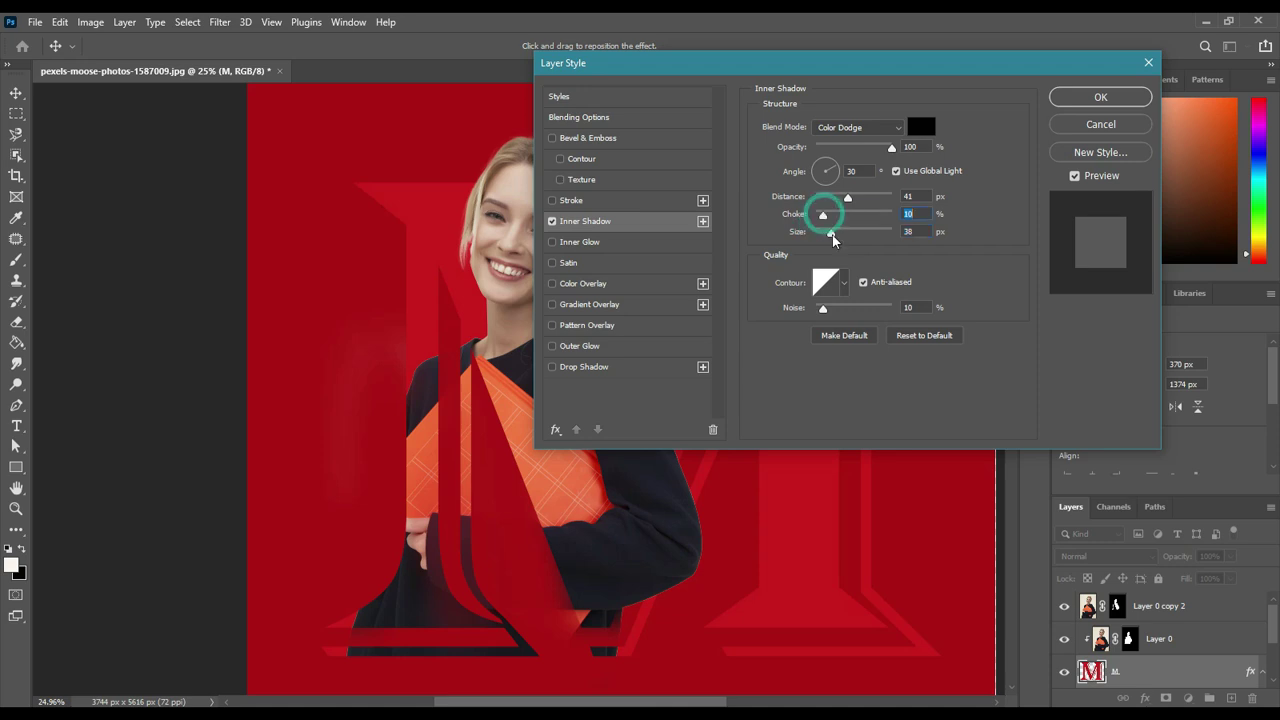
pyautogui.click(818, 308)
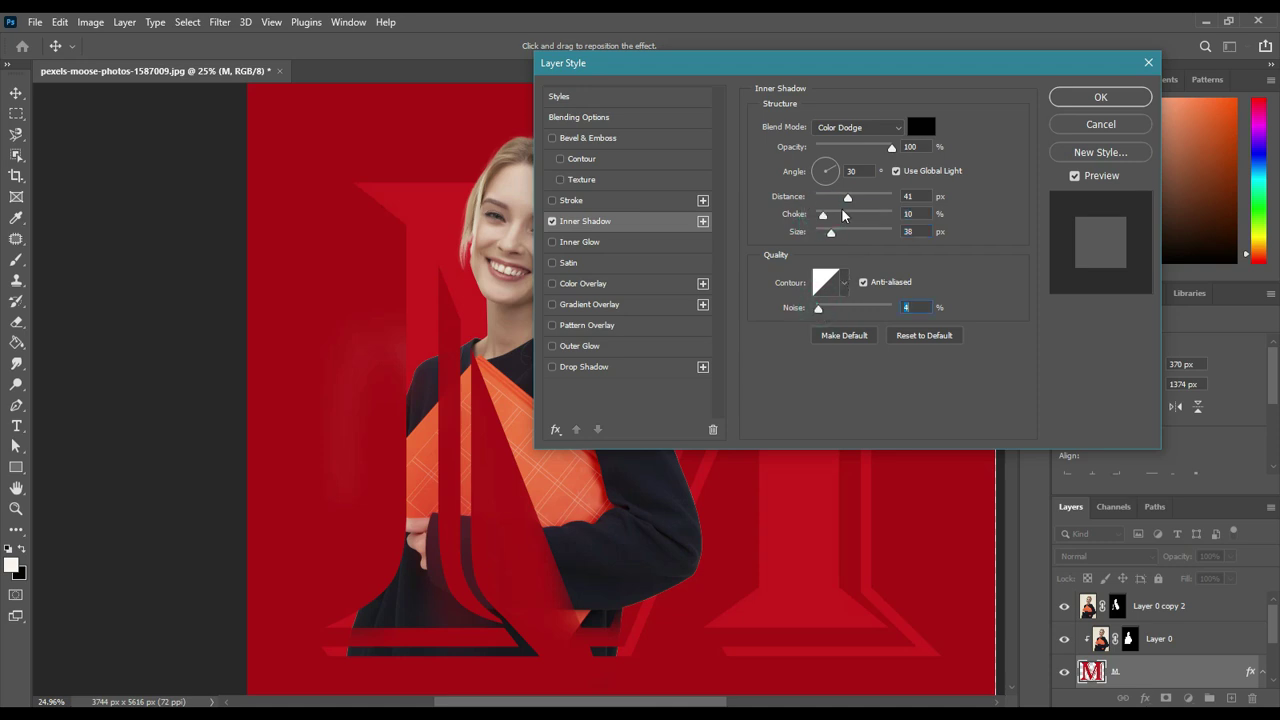
# Set the inner shadow to Normal blend, distance 28 px, 64% opacity, choke 19%, noise 9%
pyautogui.moveTo(866, 68); pyautogui.dragTo(1080, 102)
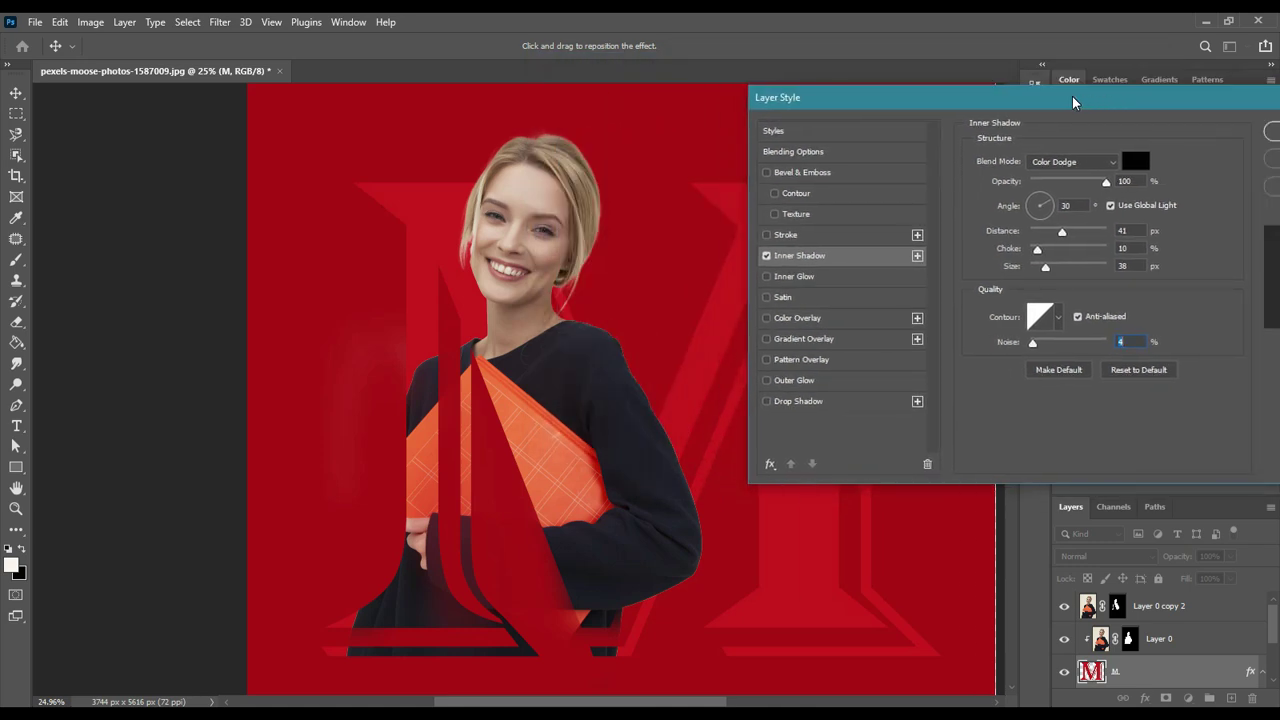
pyautogui.click(1065, 158)
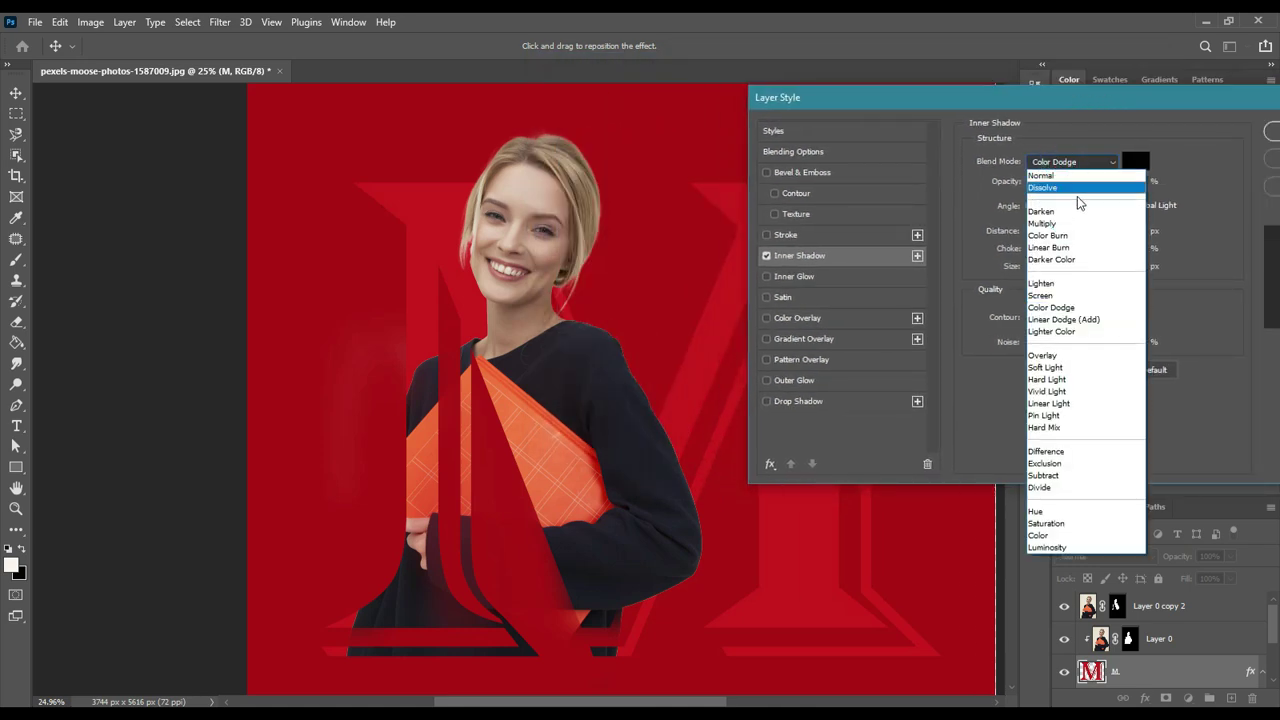
pyautogui.click(1058, 180)
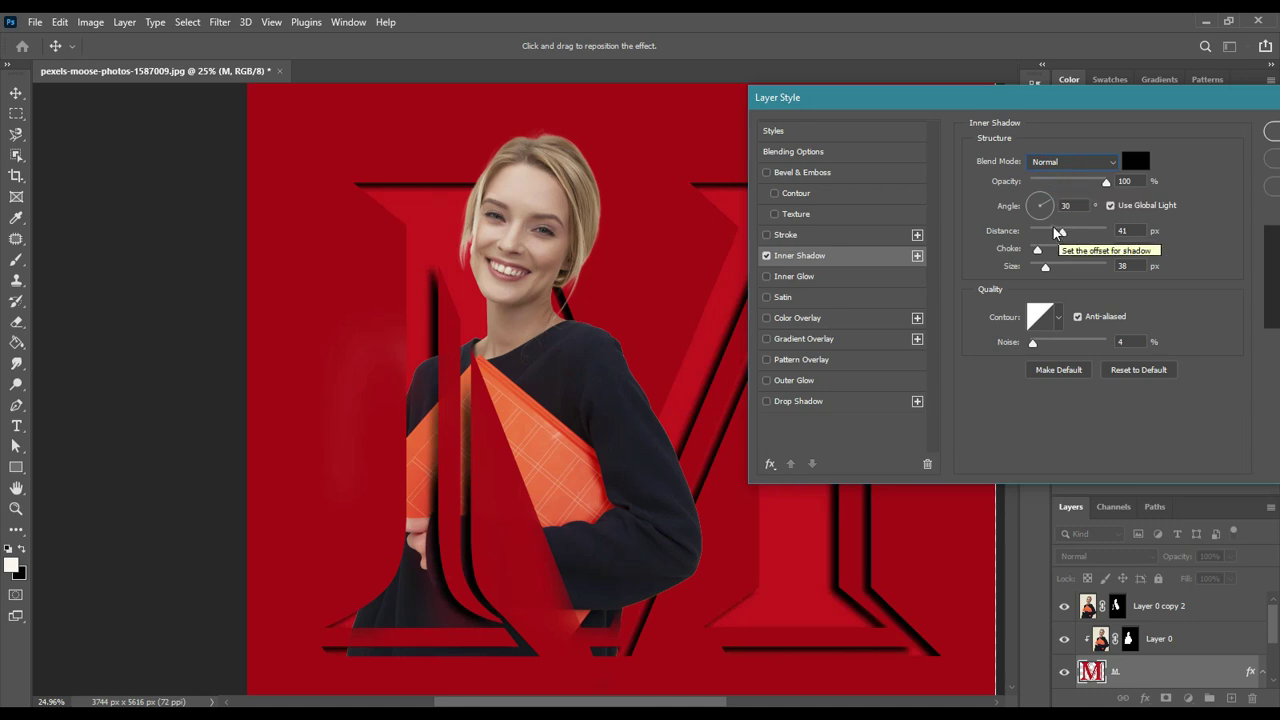
pyautogui.moveTo(1062, 232); pyautogui.dragTo(1053, 232)
pyautogui.moveTo(1106, 181); pyautogui.dragTo(1077, 182)
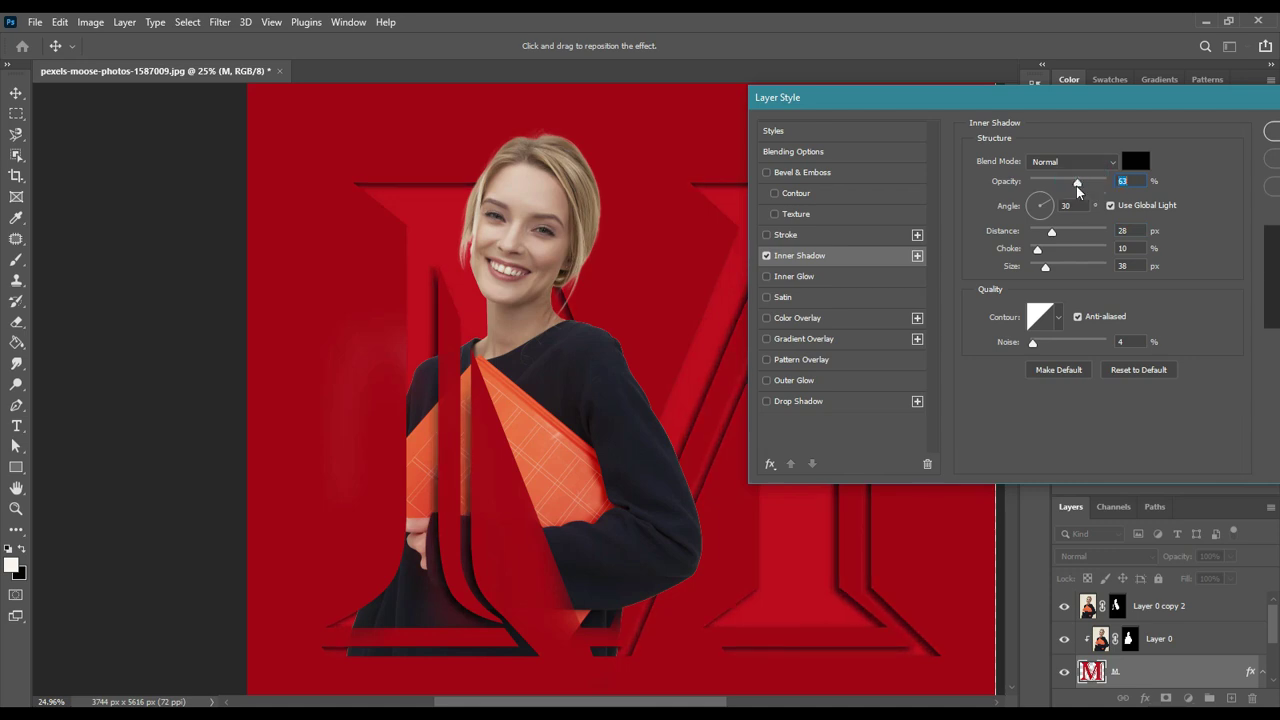
pyautogui.moveTo(1079, 182); pyautogui.dragTo(1087, 181)
pyautogui.moveTo(1040, 249); pyautogui.dragTo(1046, 251)
pyautogui.moveTo(1034, 343); pyautogui.dragTo(1039, 346)
pyautogui.click(800, 401)
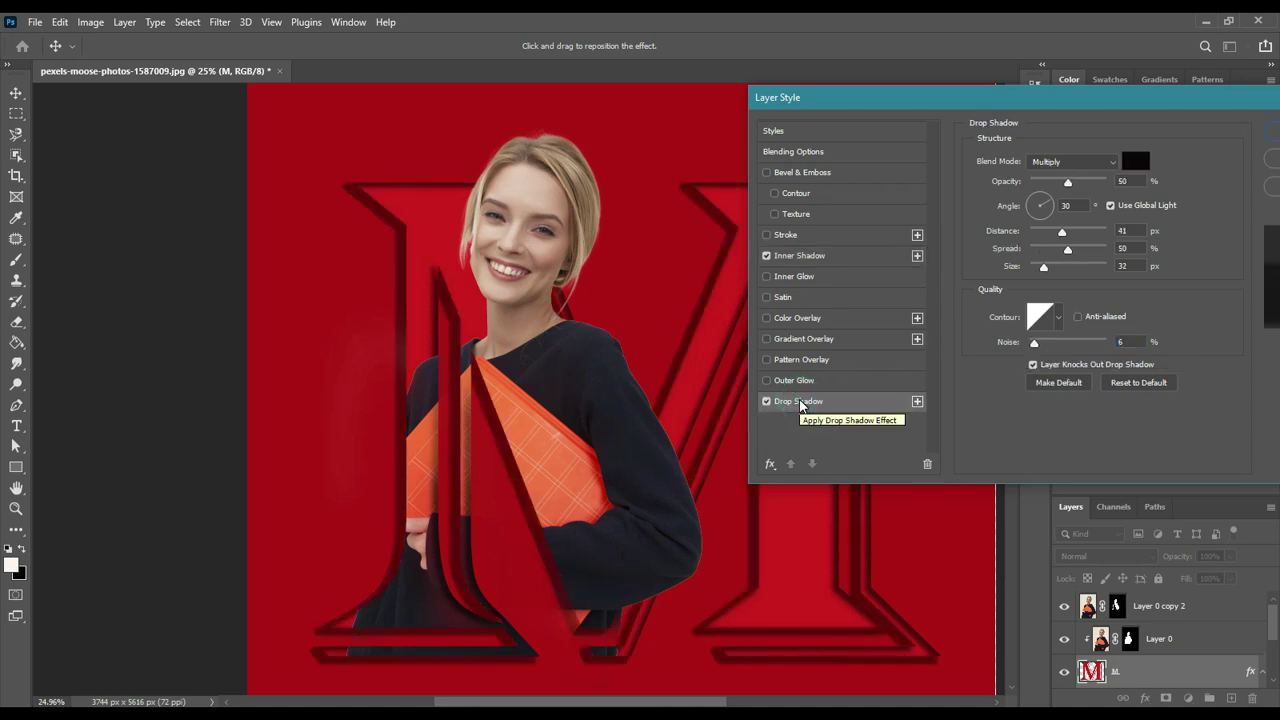
pyautogui.click(767, 401)
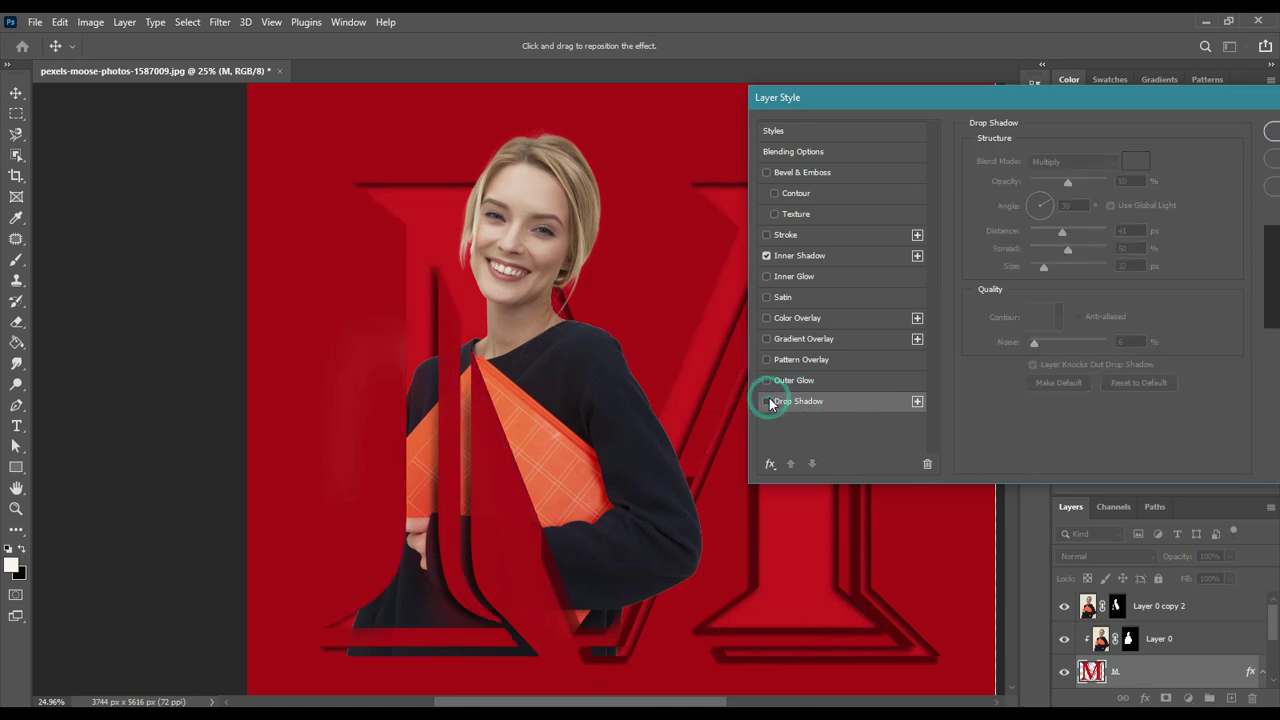
# Enable Outer Glow on the M, add a gradient stop, and make the end stop white
pyautogui.click(766, 381)
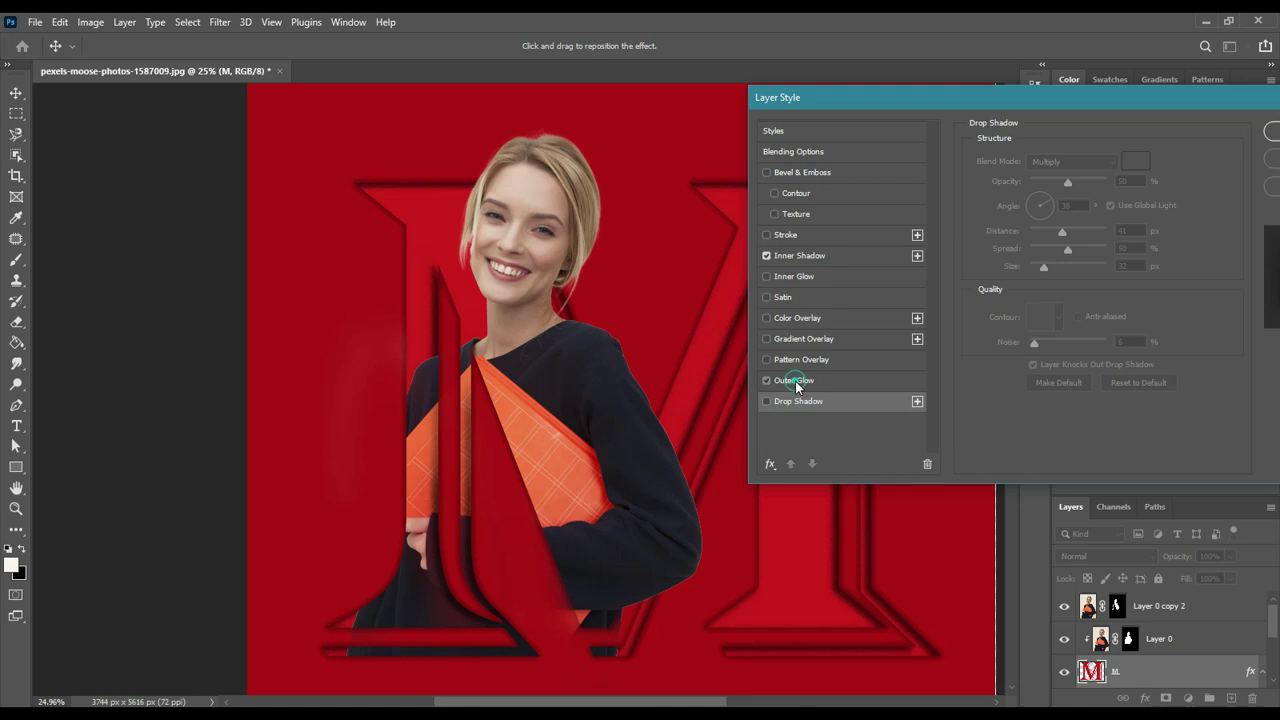
pyautogui.click(795, 381)
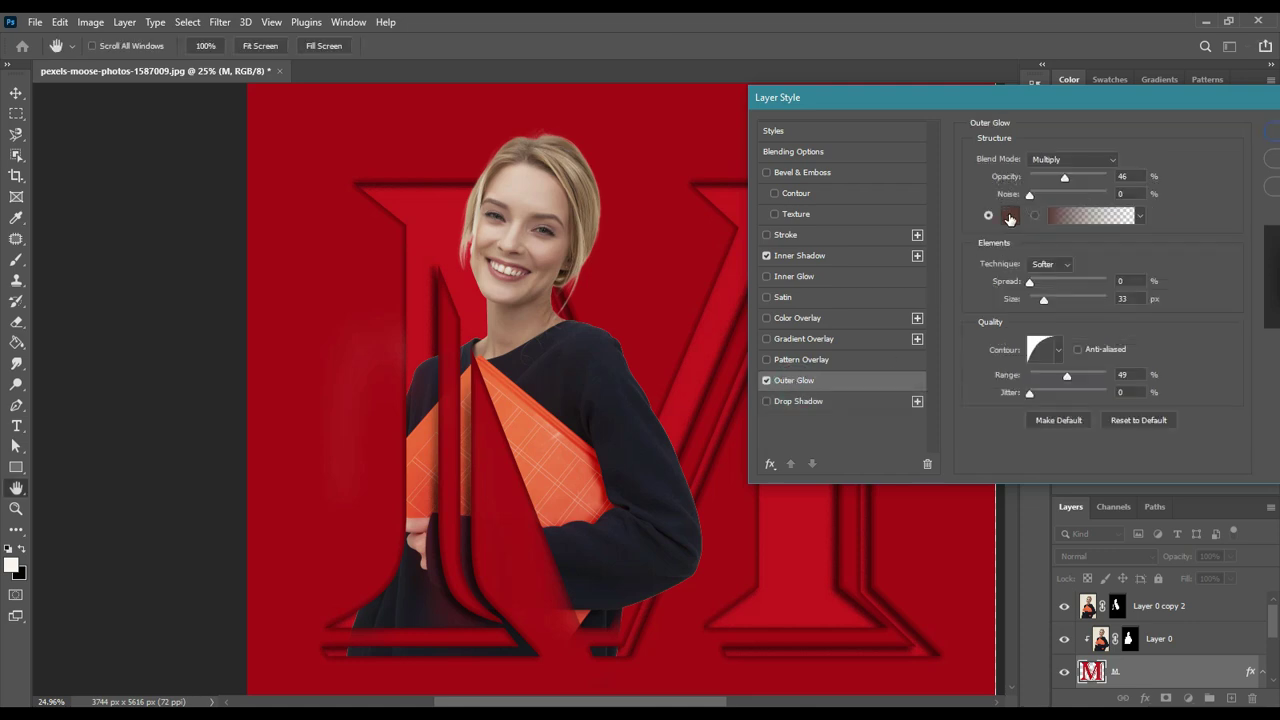
pyautogui.click(1087, 218)
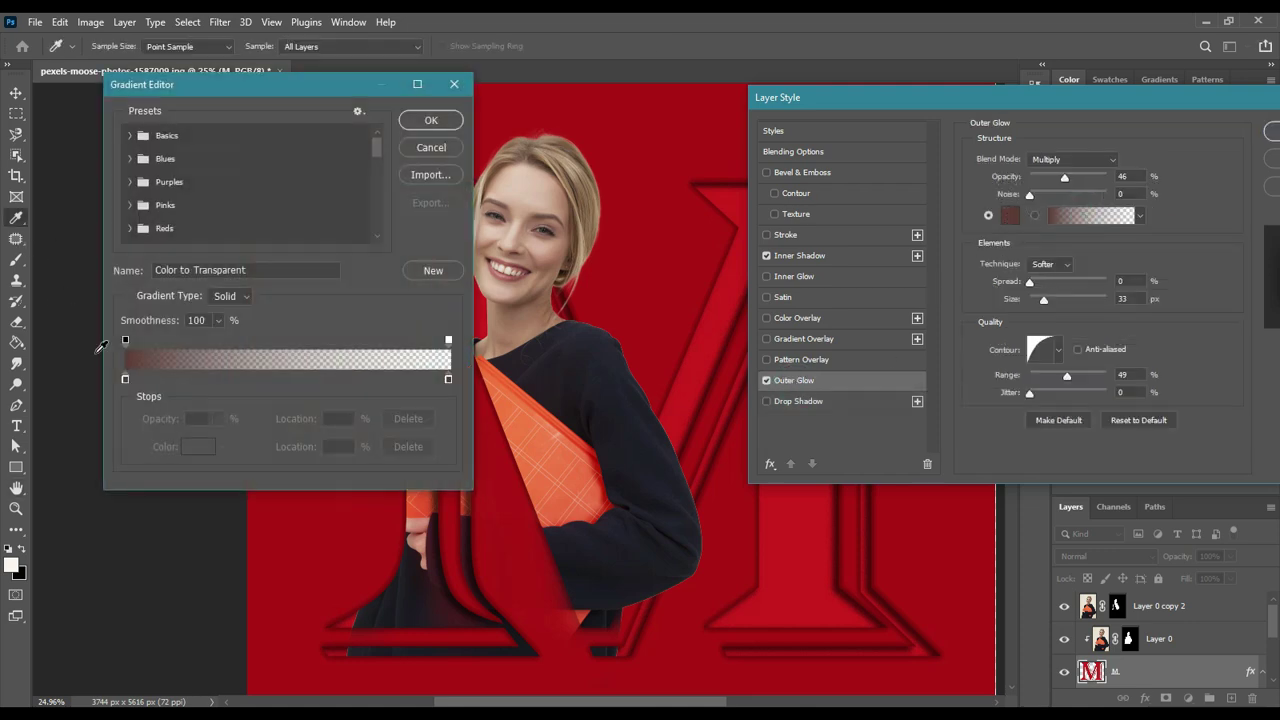
pyautogui.click(271, 376)
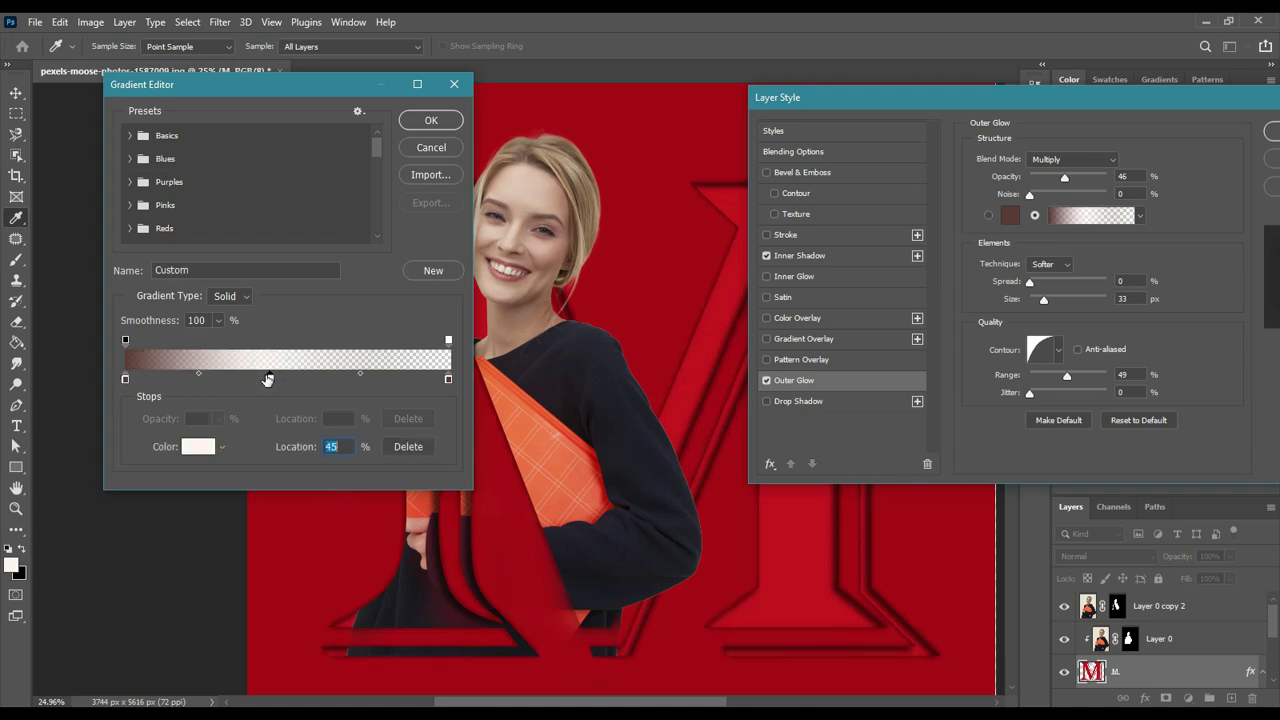
pyautogui.click(447, 379)
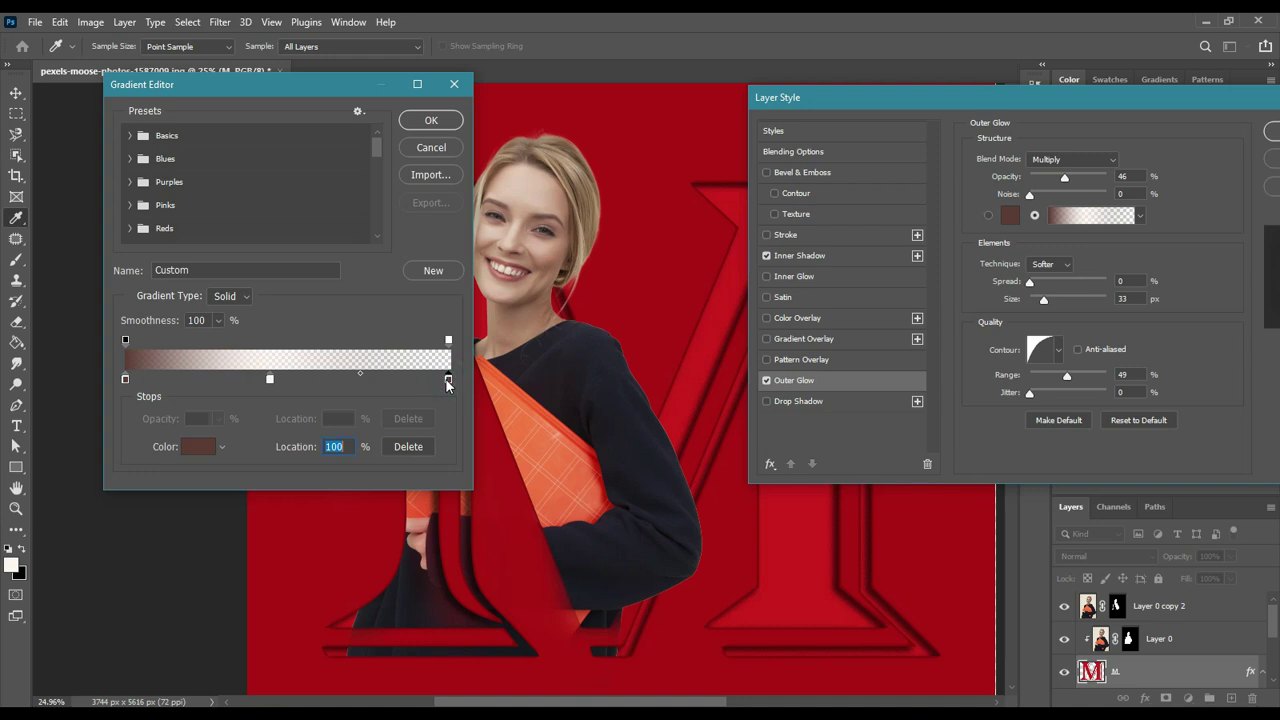
pyautogui.click(197, 447)
pyautogui.click(515, 171)
pyautogui.moveTo(515, 171); pyautogui.dragTo(490, 152)
pyautogui.click(850, 145)
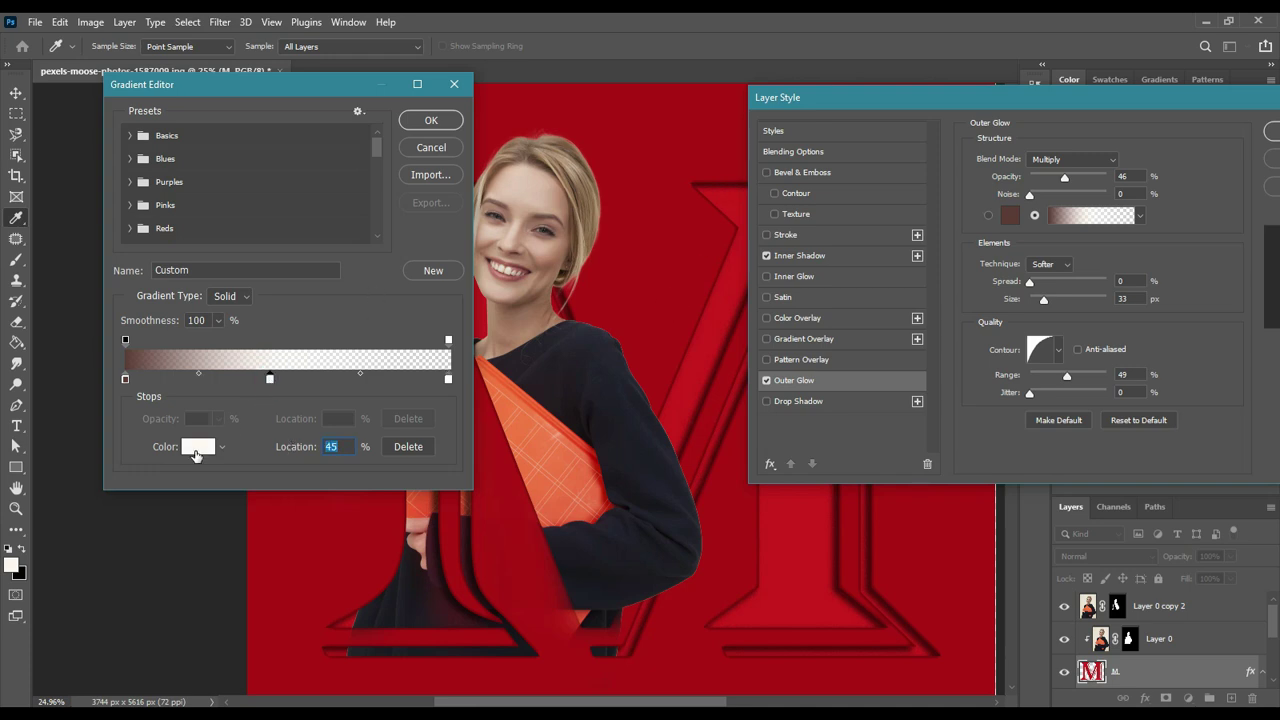
# Colour the middle stop with the M's sampled red and the start stop reddish c15943
pyautogui.click(196, 451)
pyautogui.click(334, 563)
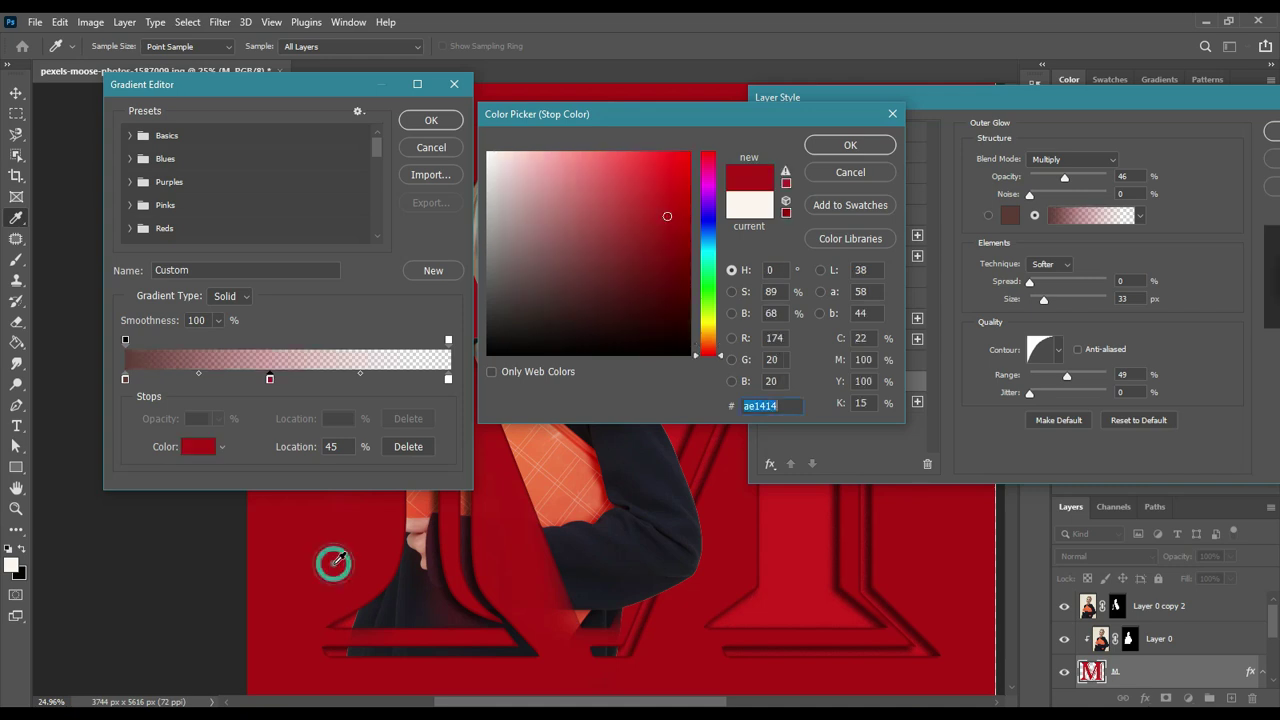
pyautogui.click(850, 145)
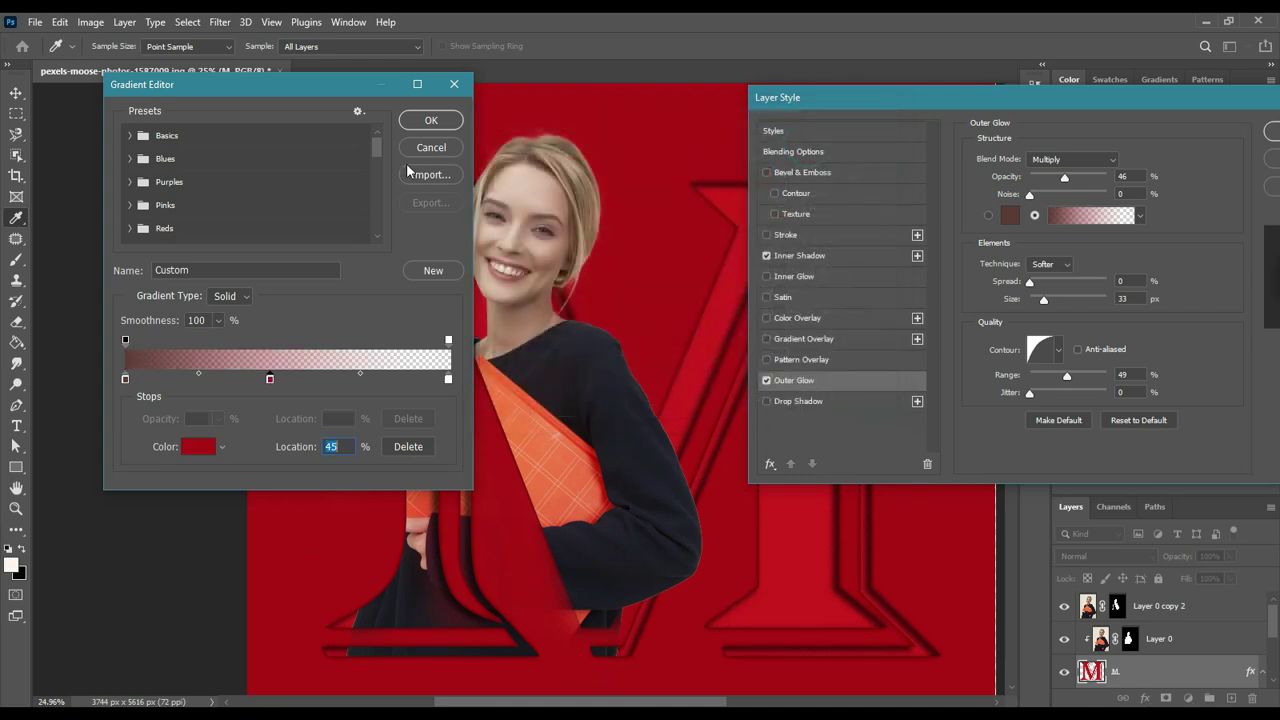
pyautogui.click(125, 379)
pyautogui.click(195, 447)
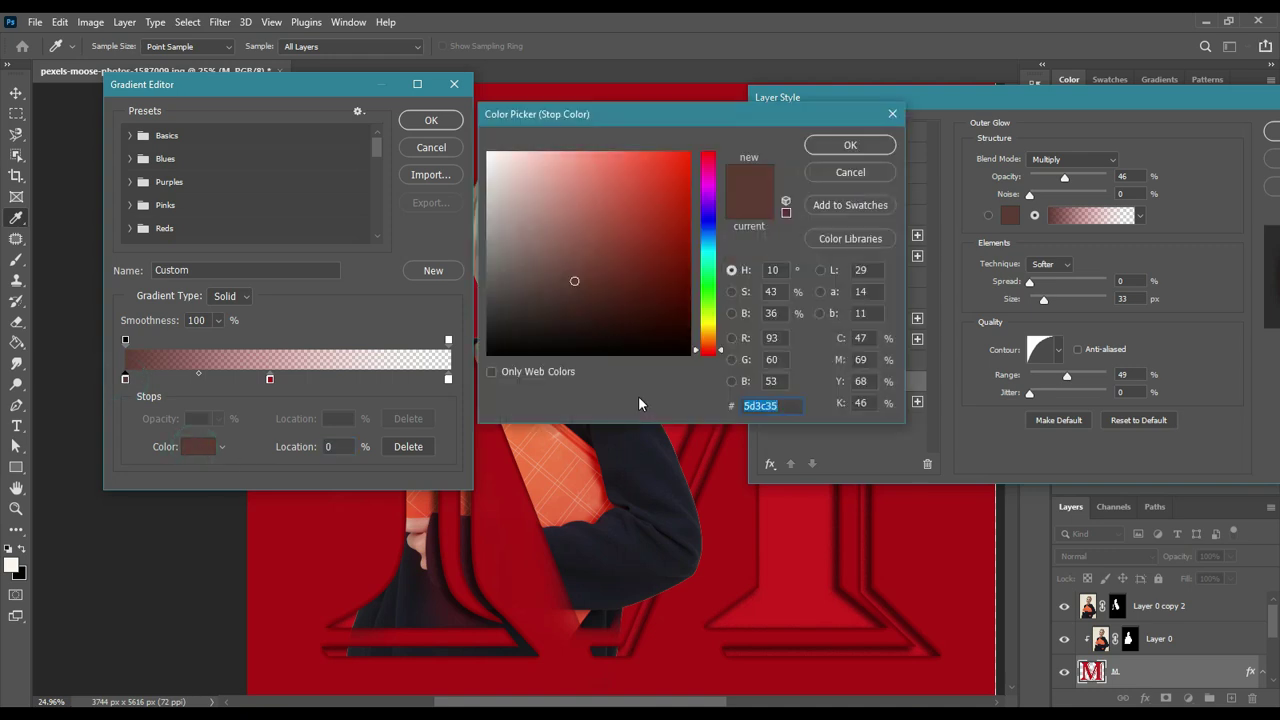
pyautogui.click(620, 201)
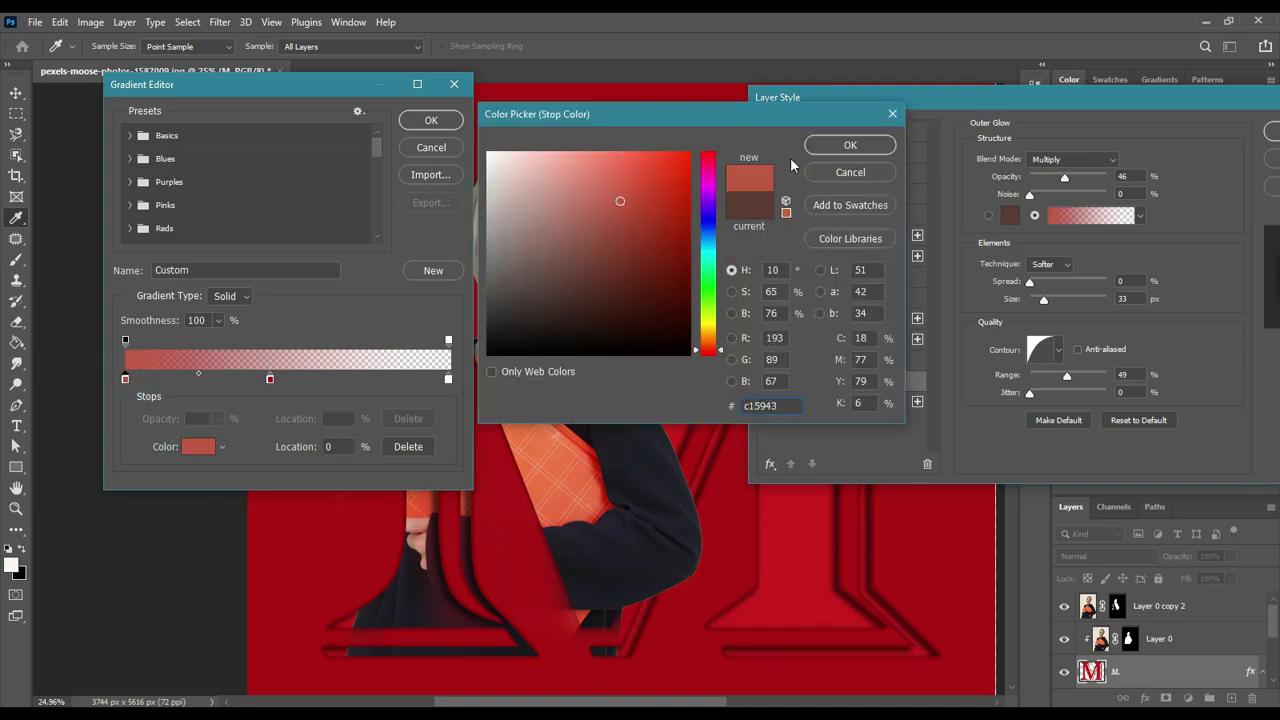
pyautogui.click(822, 148)
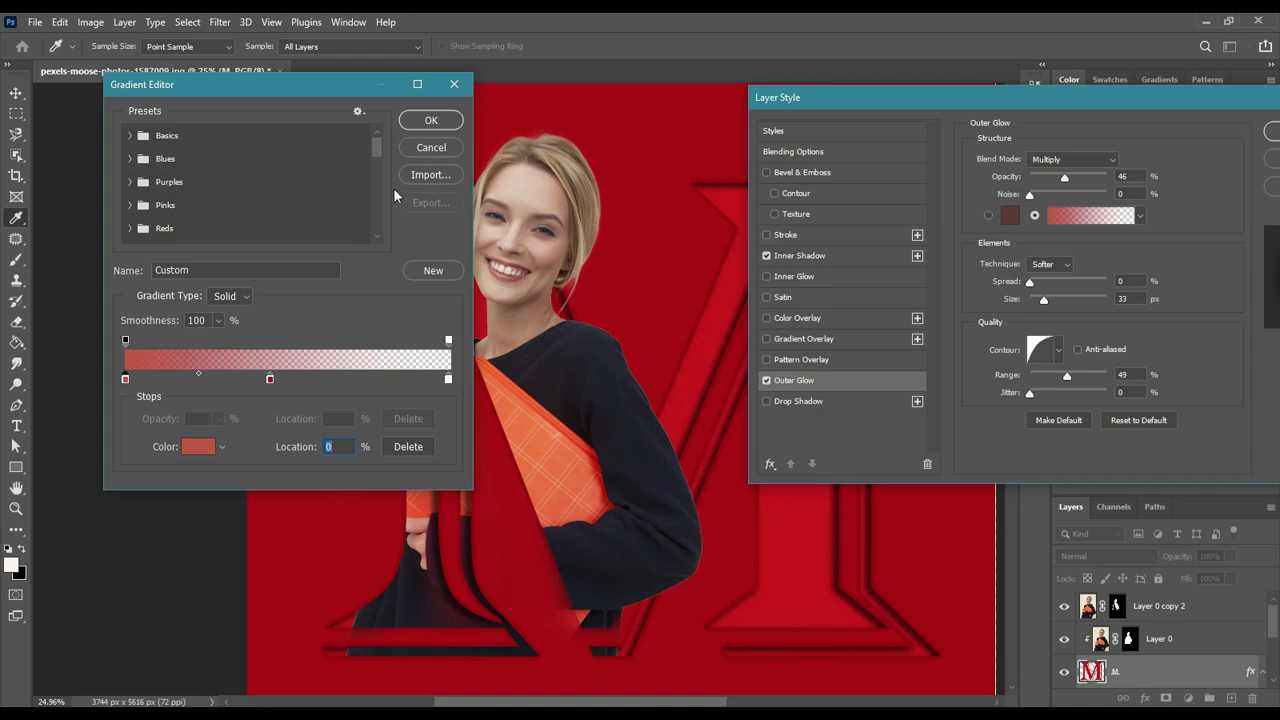
# Replace the end stop with red, add a darker red stop at 95%, and apply the gradient
pyautogui.moveTo(448, 380); pyautogui.dragTo(440, 420)
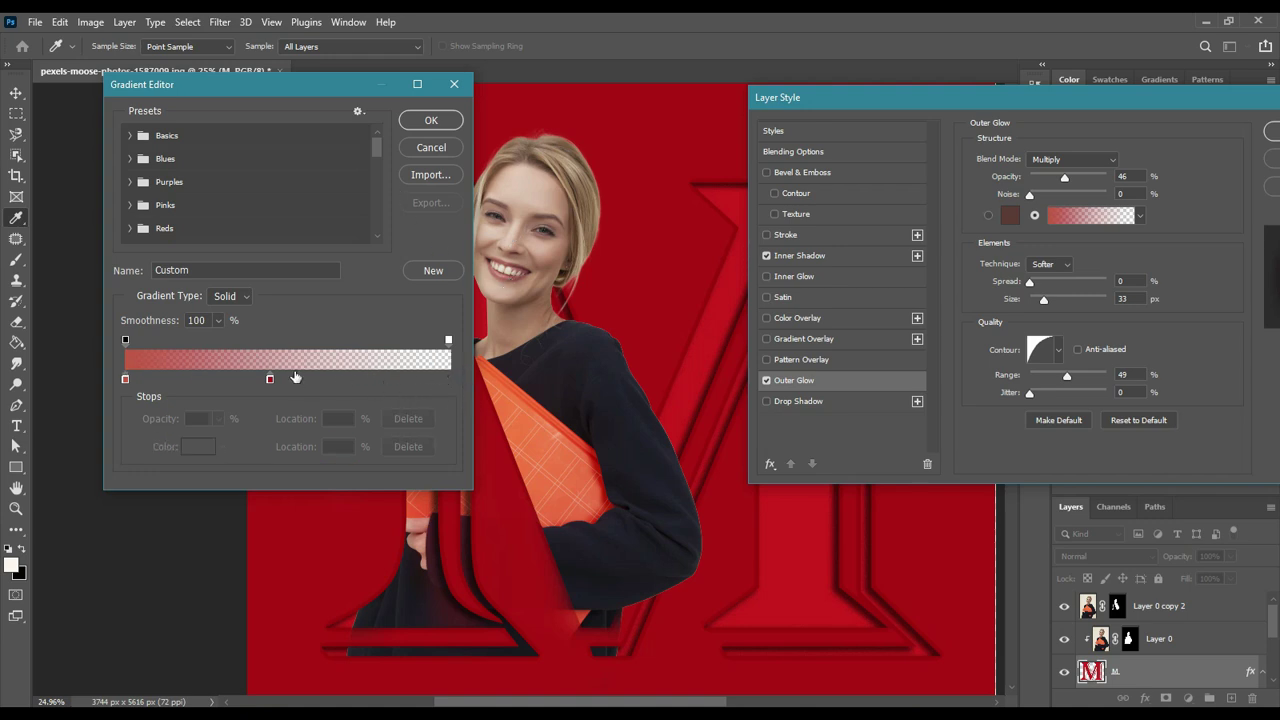
pyautogui.moveTo(270, 379); pyautogui.dragTo(448, 379)
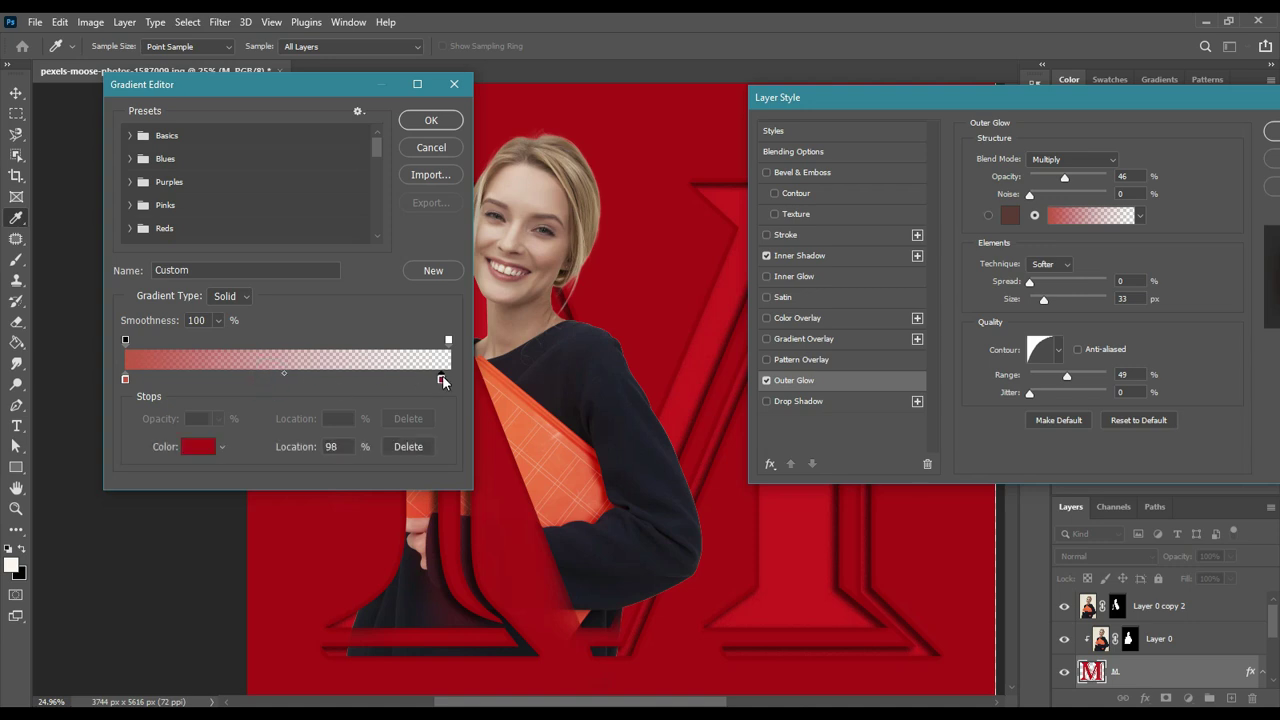
pyautogui.click(448, 342)
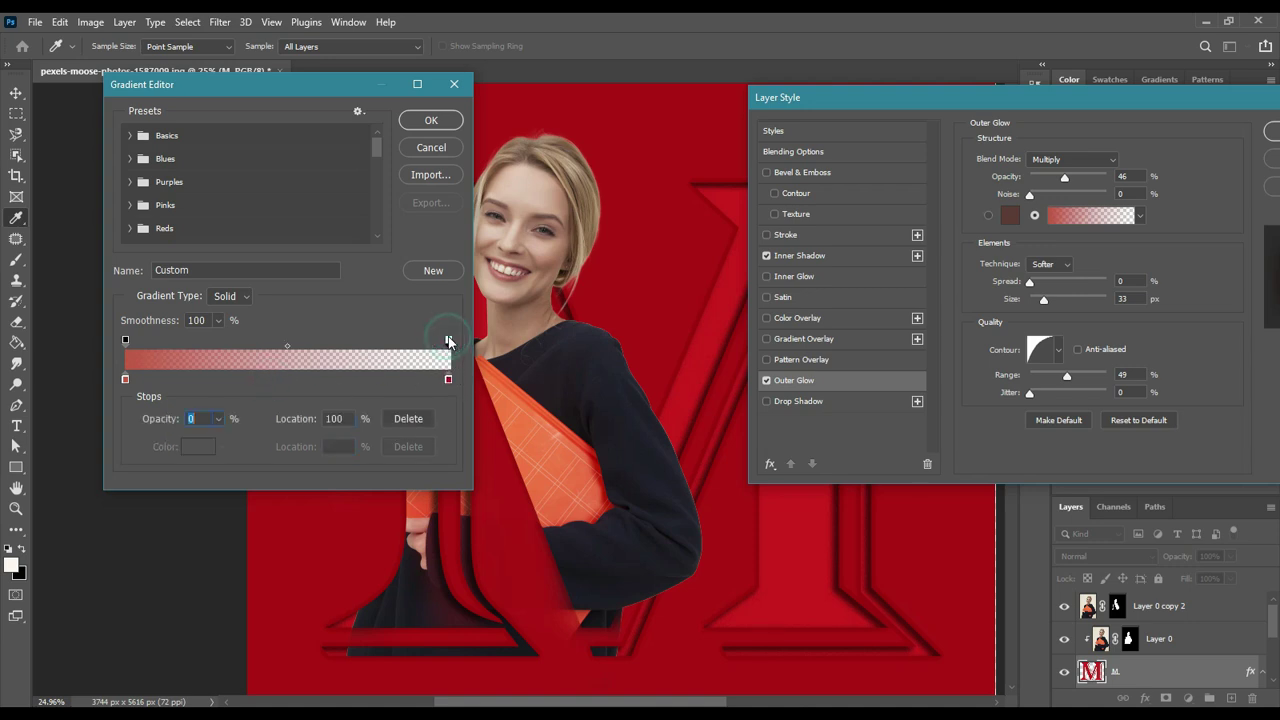
pyautogui.click(376, 379)
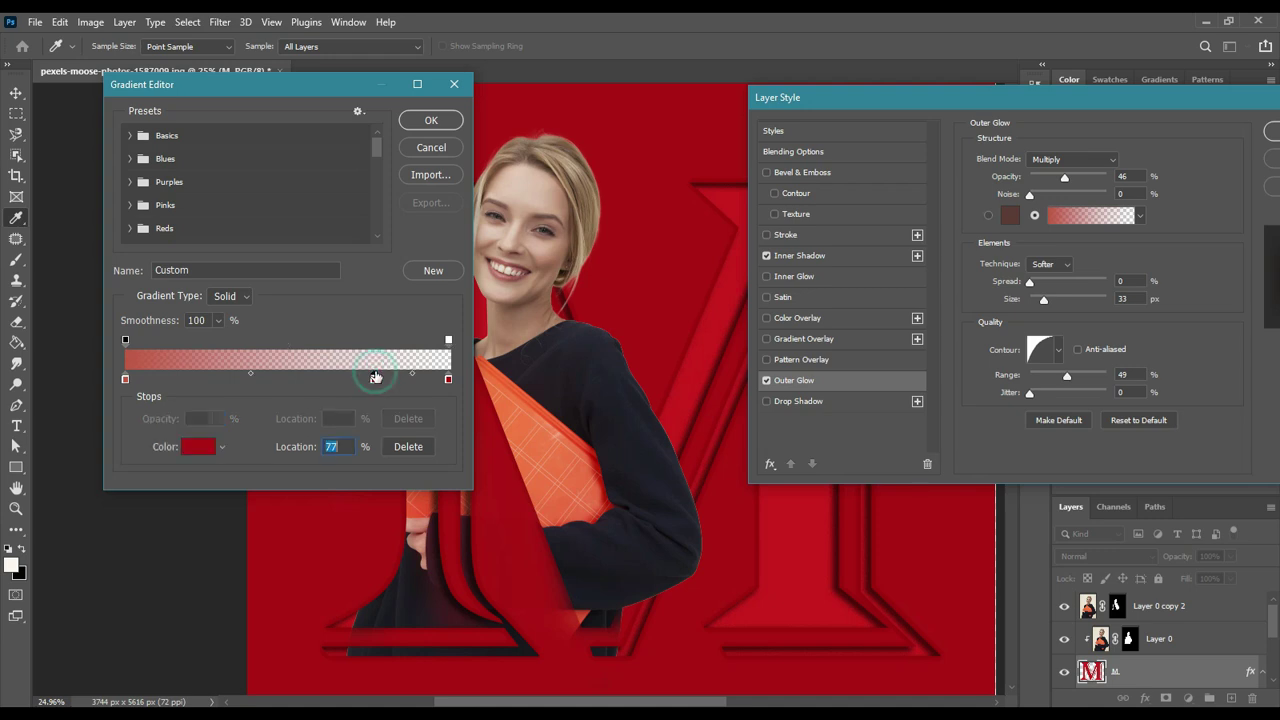
pyautogui.moveTo(376, 379); pyautogui.dragTo(433, 380)
pyautogui.doubleClick(433, 379)
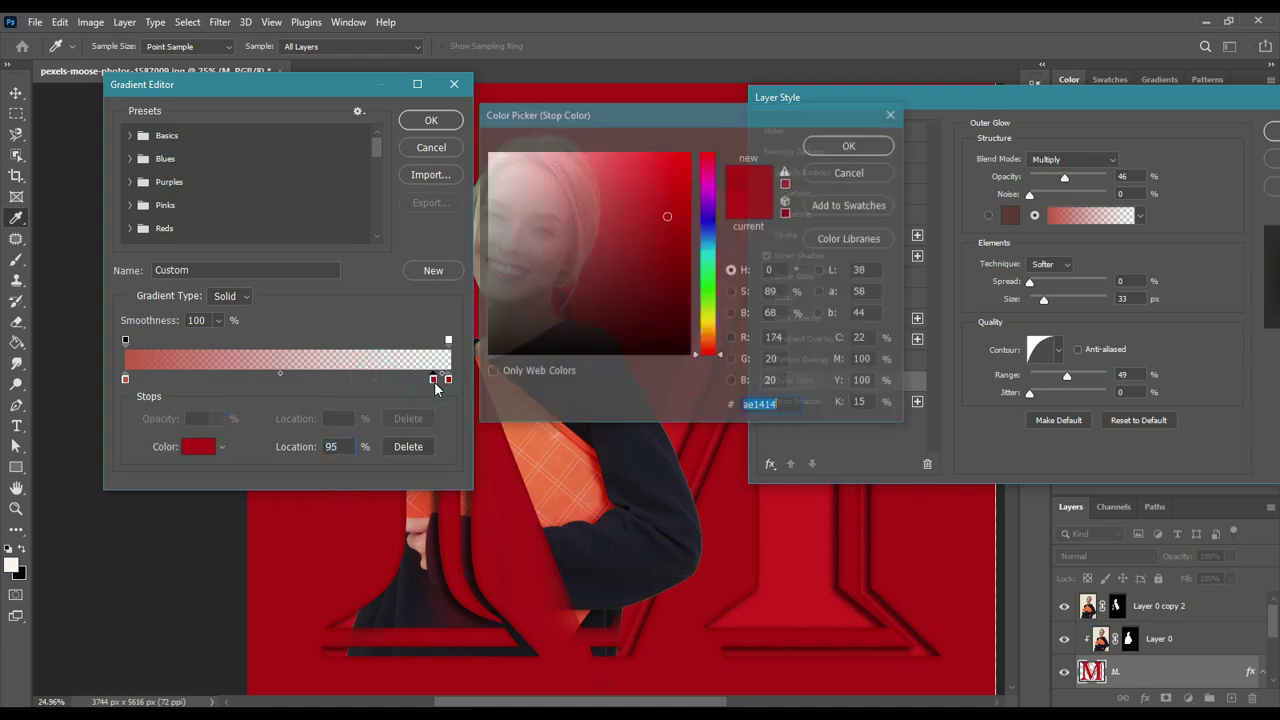
pyautogui.click(673, 254)
pyautogui.click(848, 145)
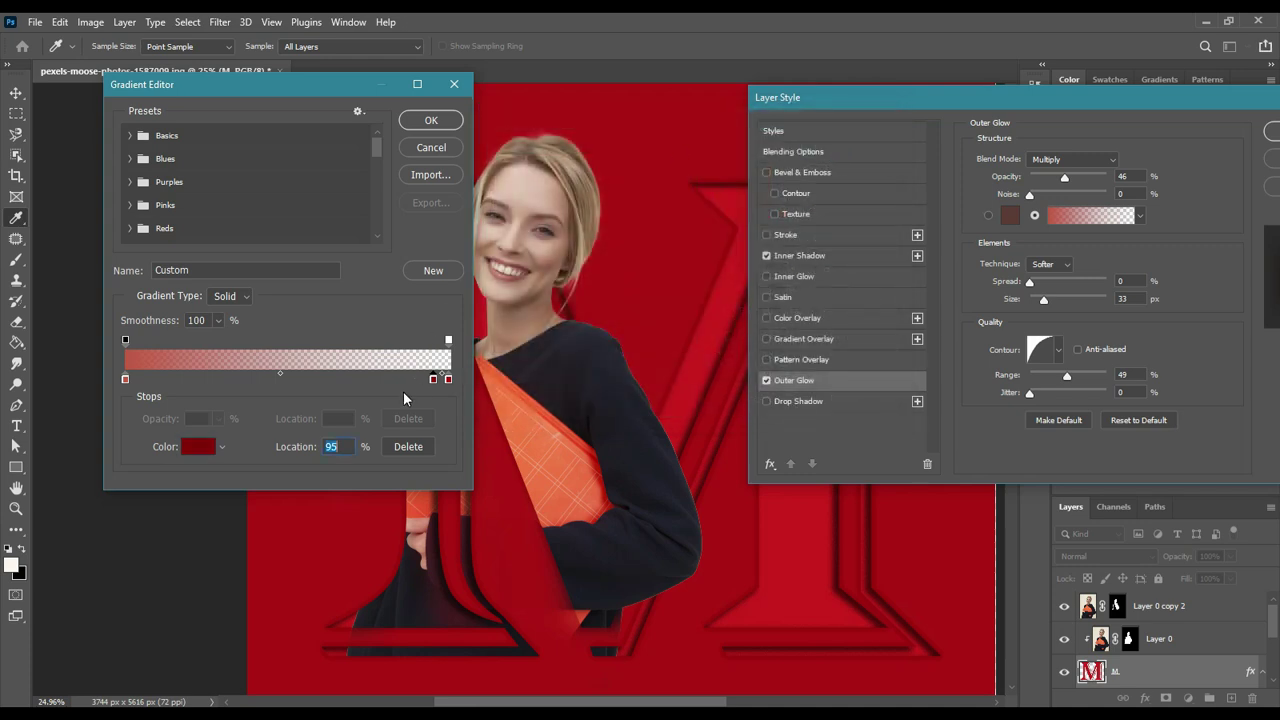
pyautogui.click(431, 121)
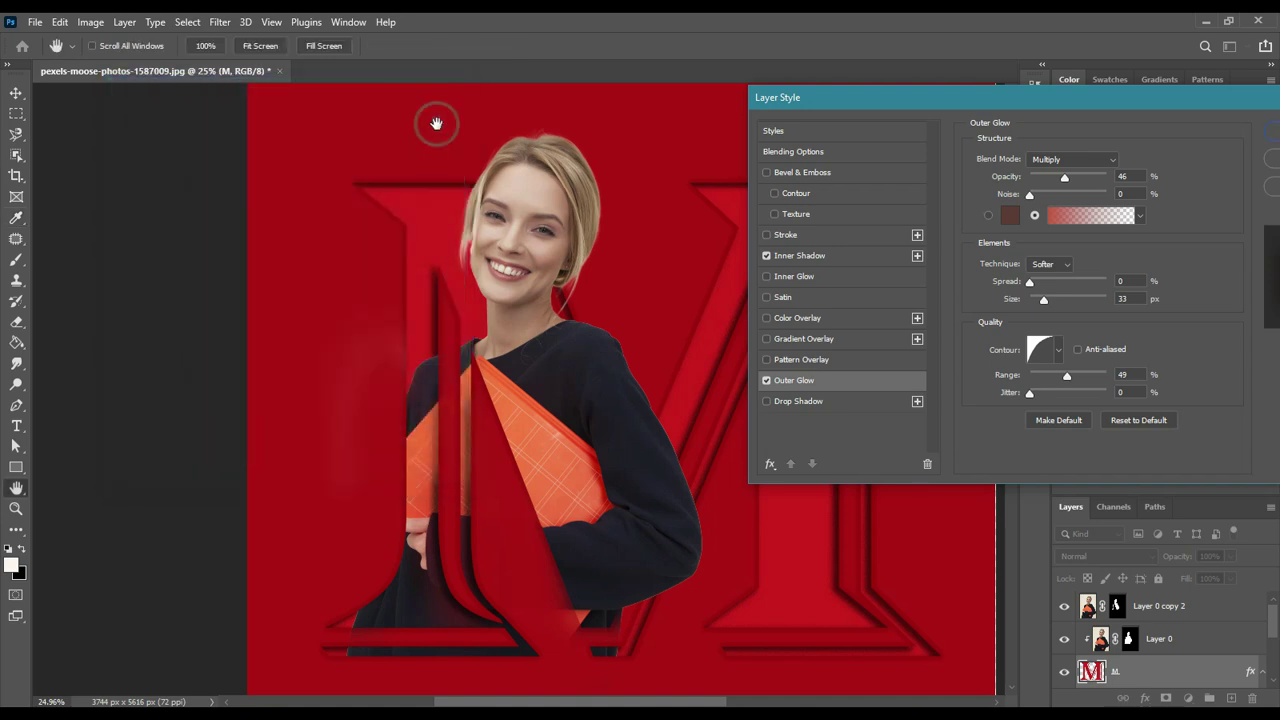
# Set the outer glow's blend mode to Normal
pyautogui.click(988, 216)
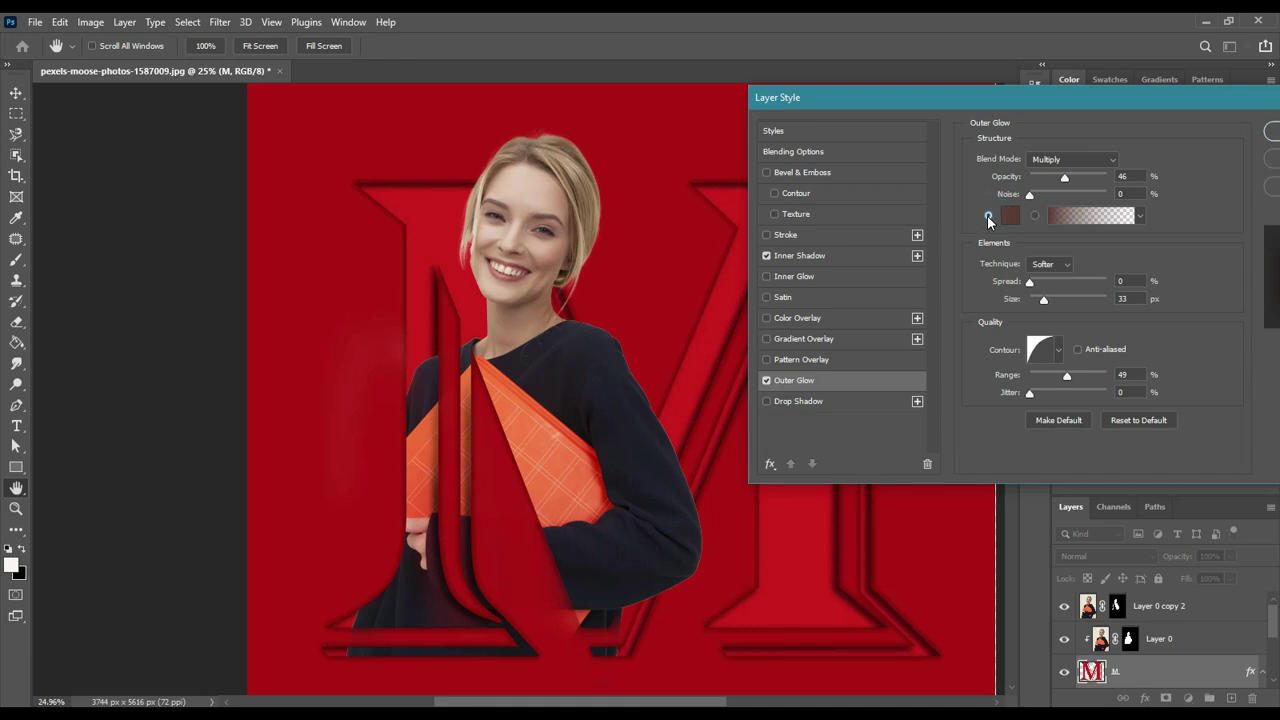
pyautogui.click(988, 216)
pyautogui.click(1068, 160)
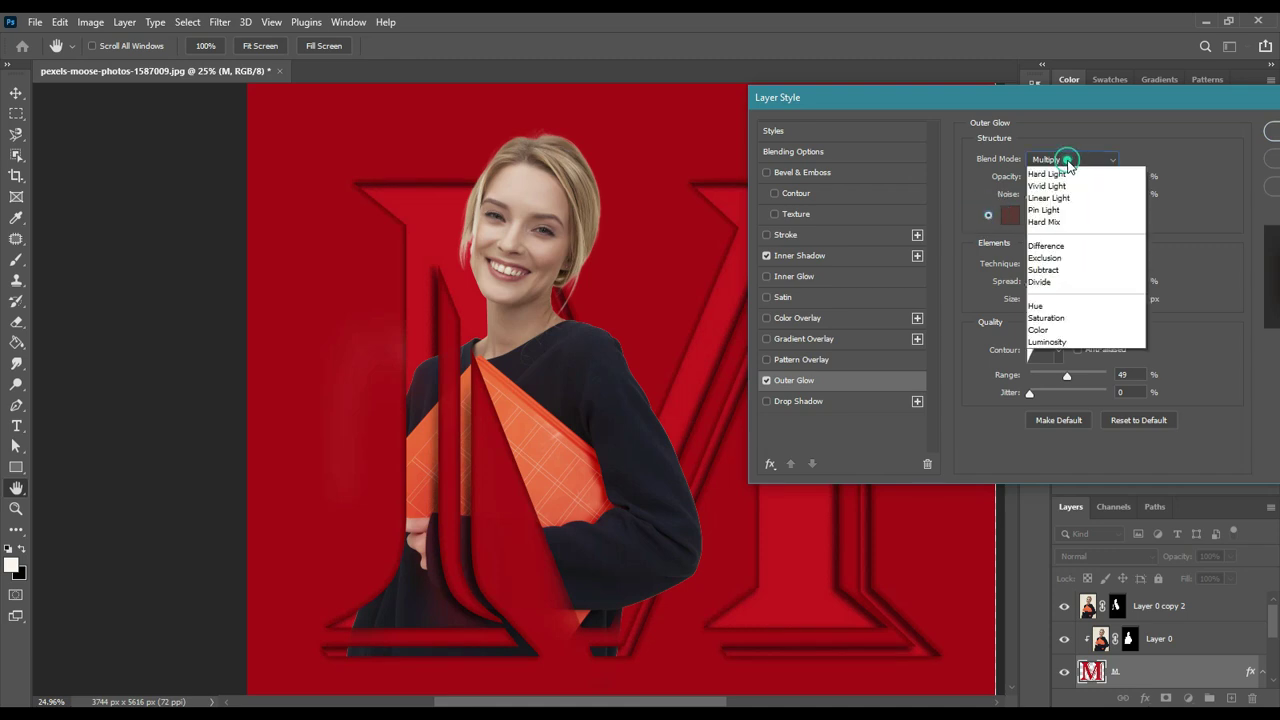
pyautogui.click(1066, 175)
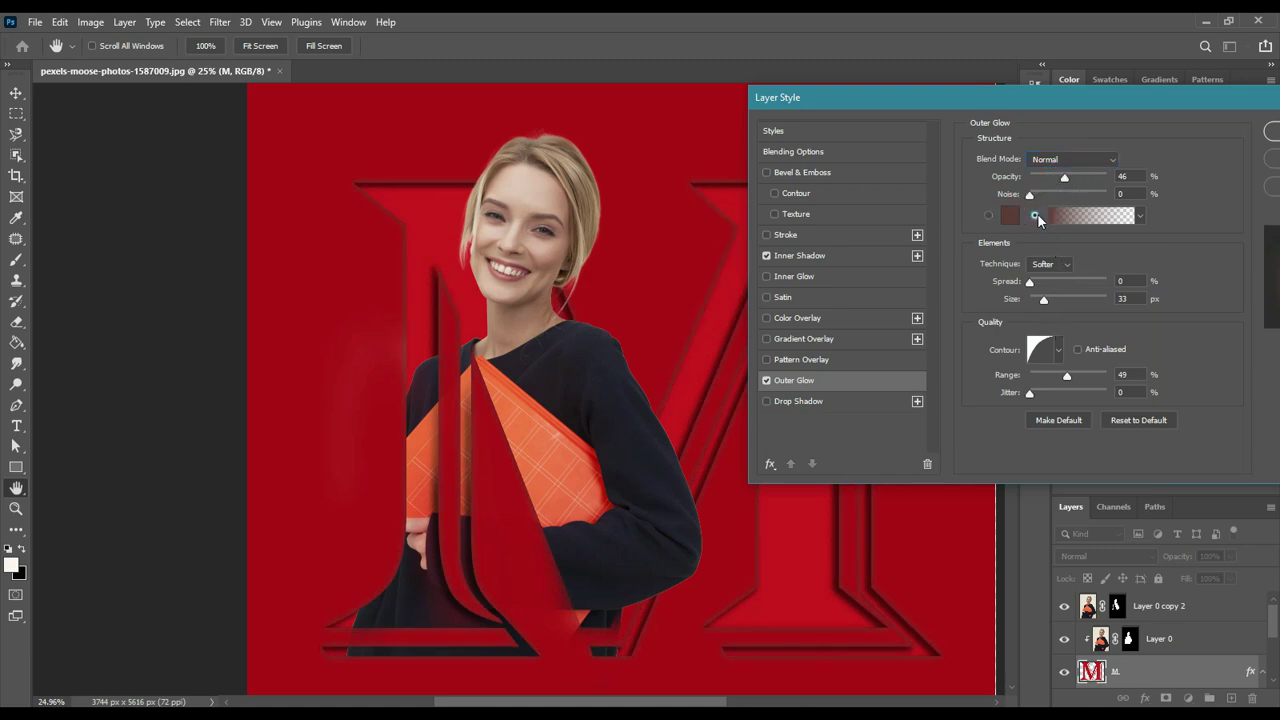
# Make the end stop of the outer glow gradient white
pyautogui.click(1086, 218)
pyautogui.click(448, 380)
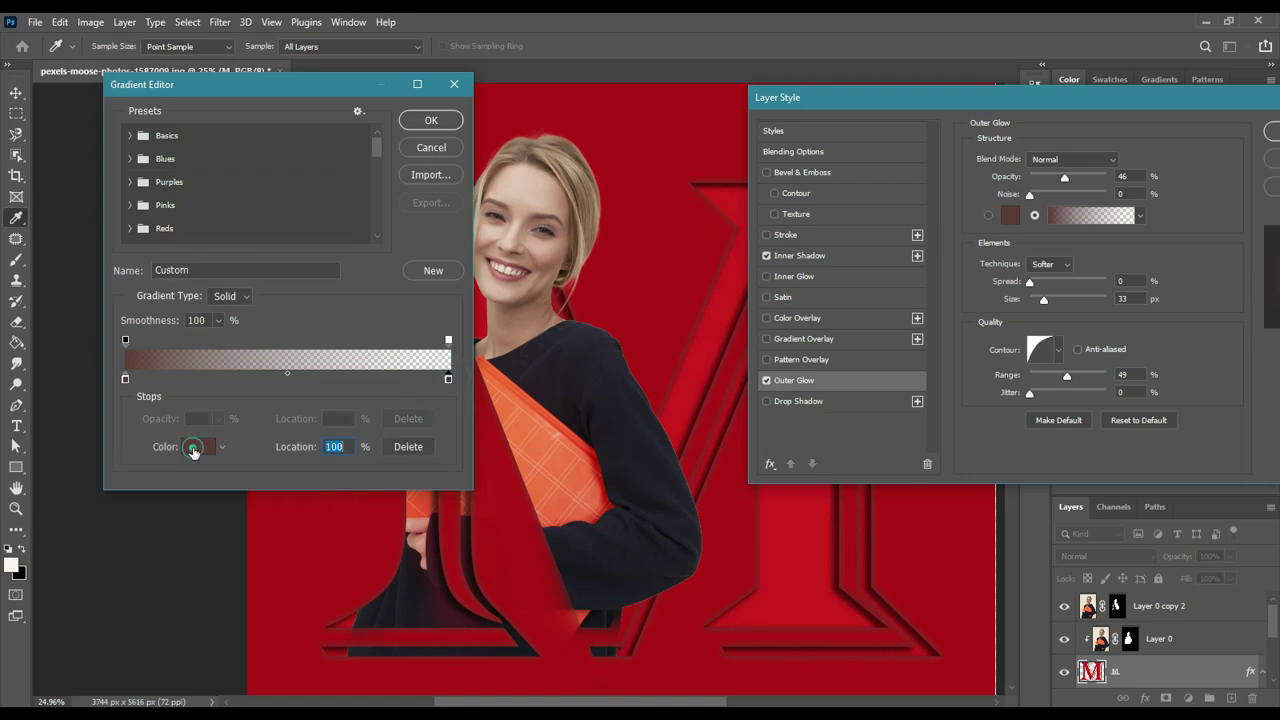
pyautogui.click(195, 448)
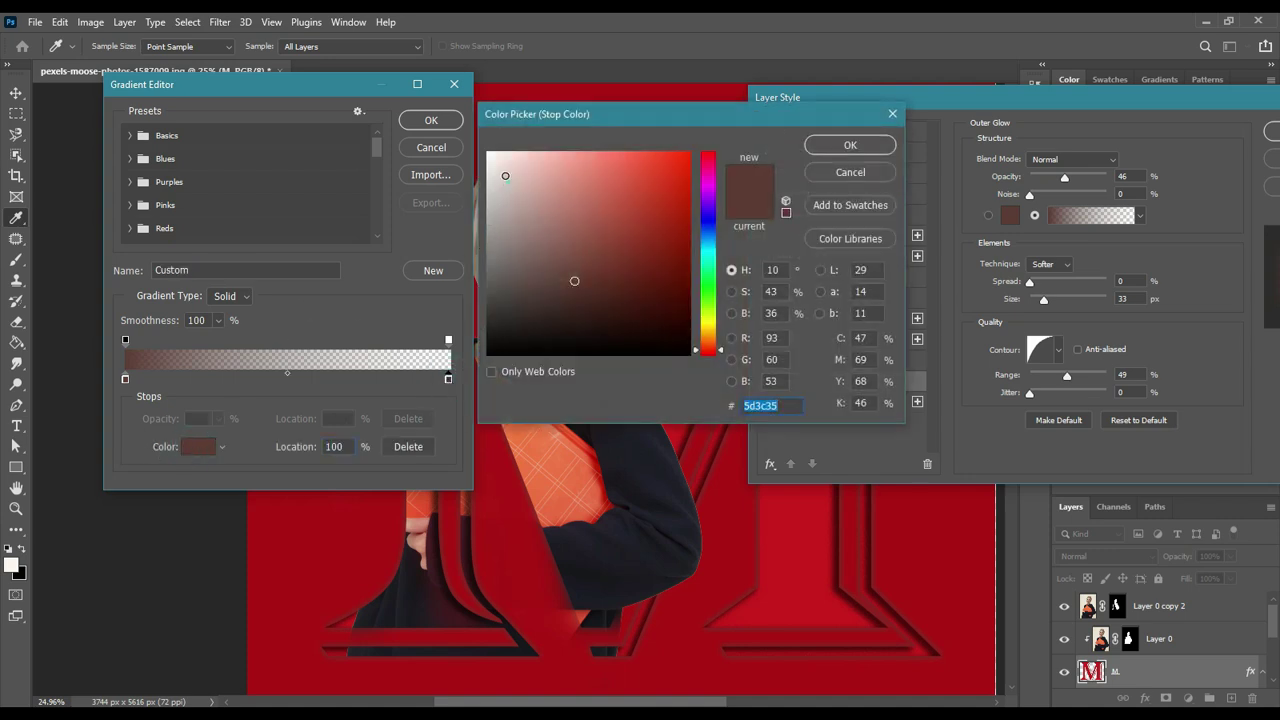
pyautogui.moveTo(505, 175); pyautogui.dragTo(487, 152)
pyautogui.click(848, 146)
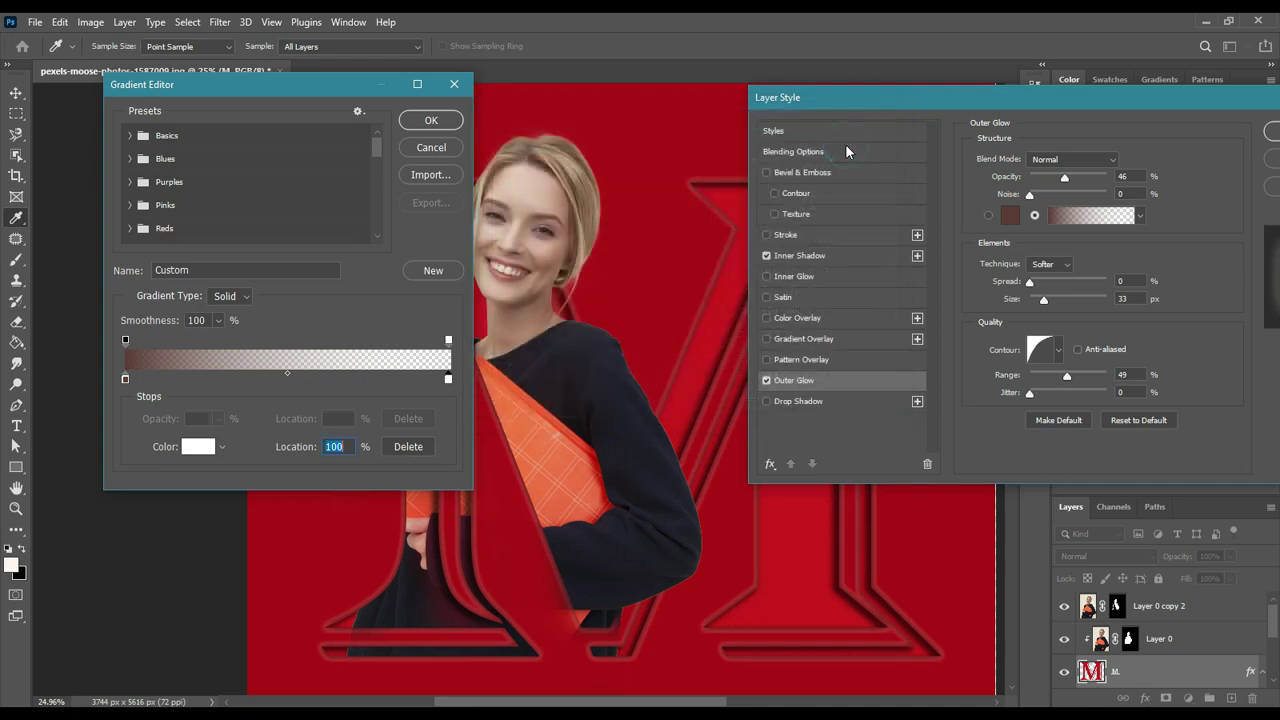
# Add a gradient stop at 49% coloured dark brownish red 693232
pyautogui.click(284, 378)
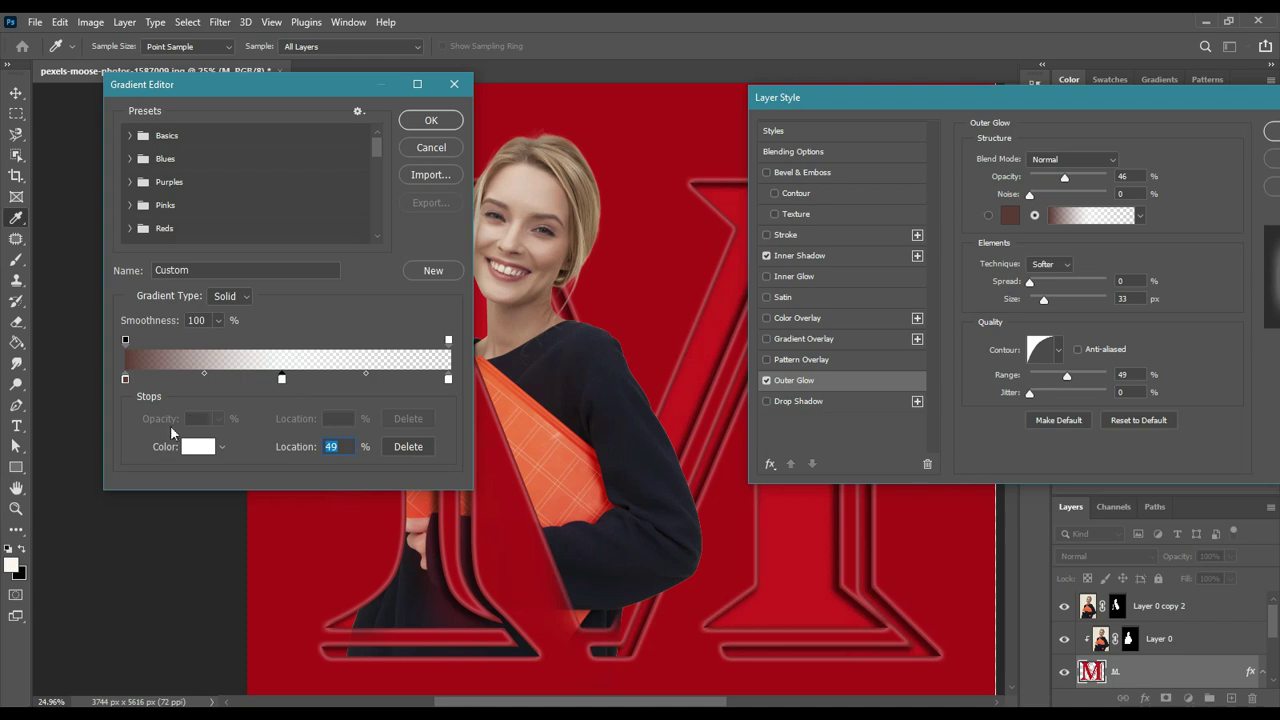
pyautogui.doubleClick(281, 380)
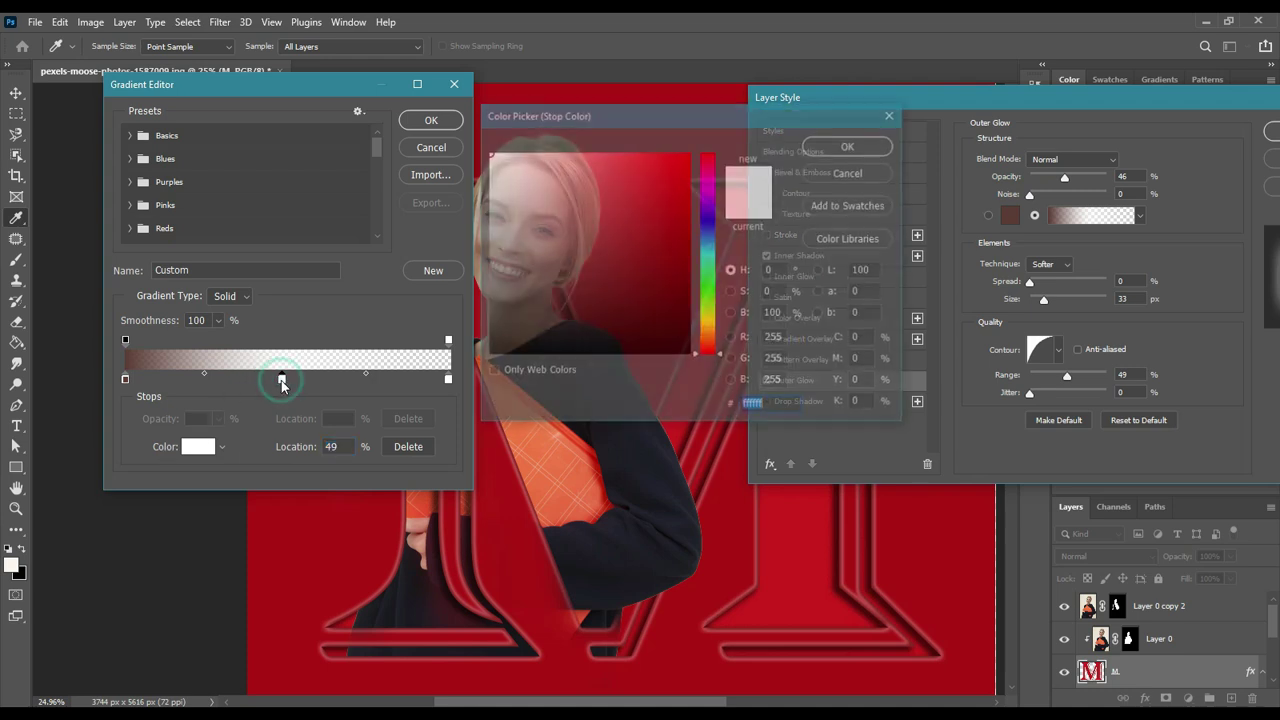
pyautogui.click(674, 167)
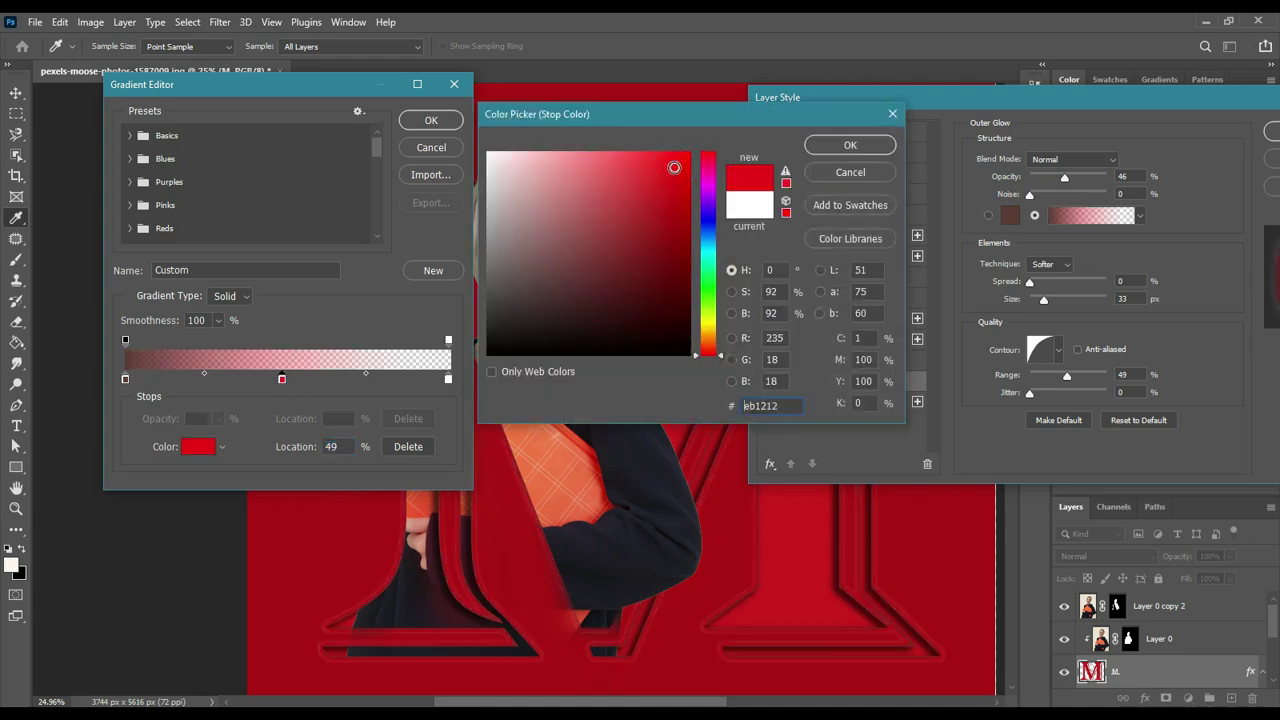
pyautogui.click(589, 290)
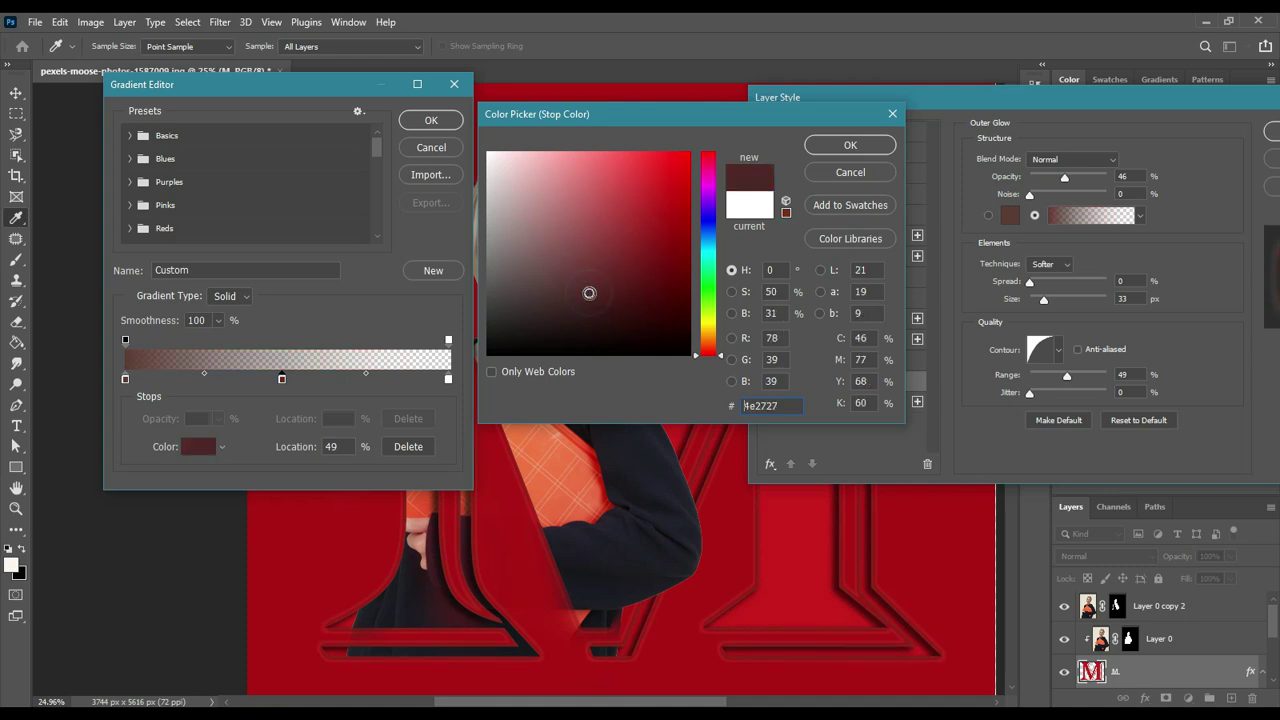
pyautogui.click(593, 271)
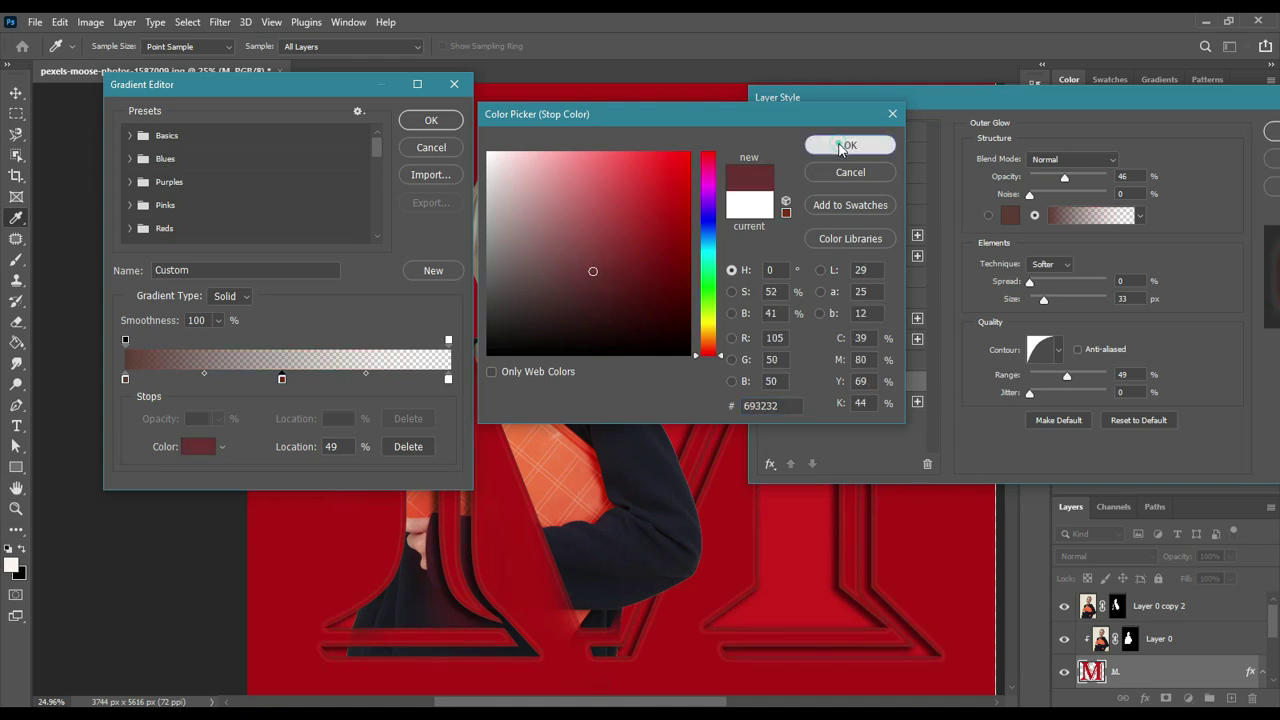
pyautogui.click(848, 145)
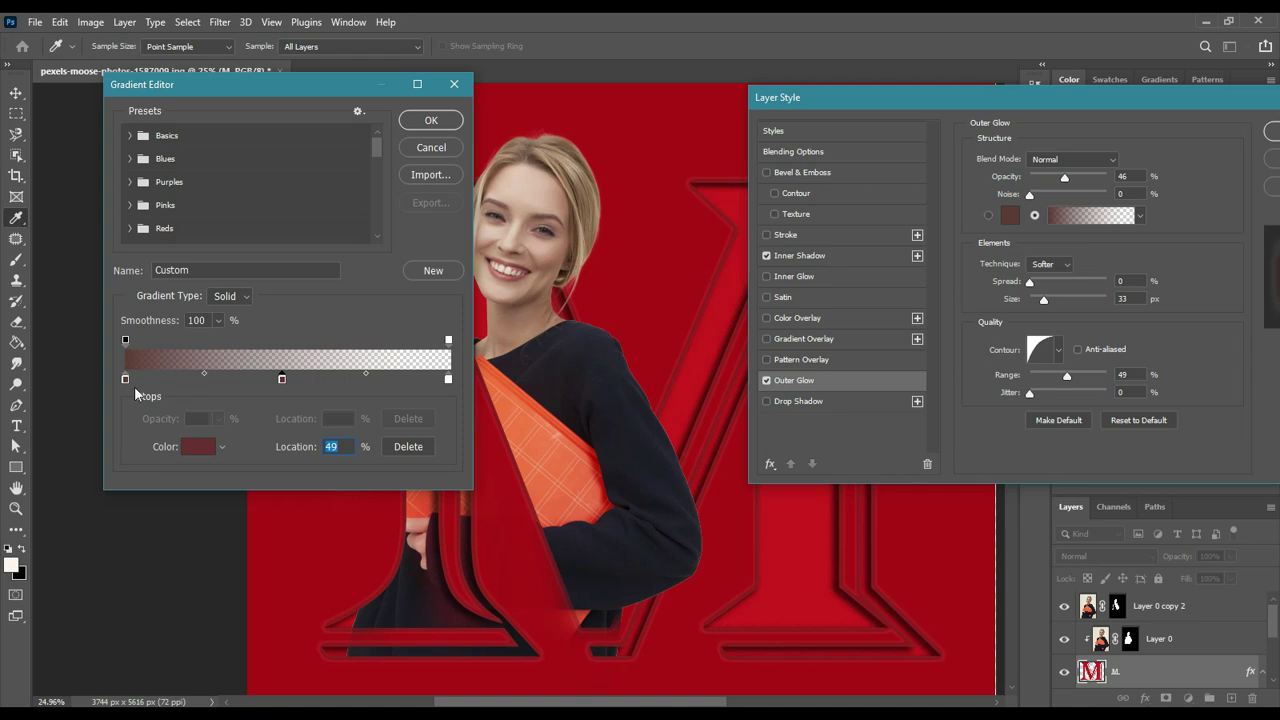
# Recolour the start stop, accept the gradient, and raise glow opacity to 55%
pyautogui.click(190, 446)
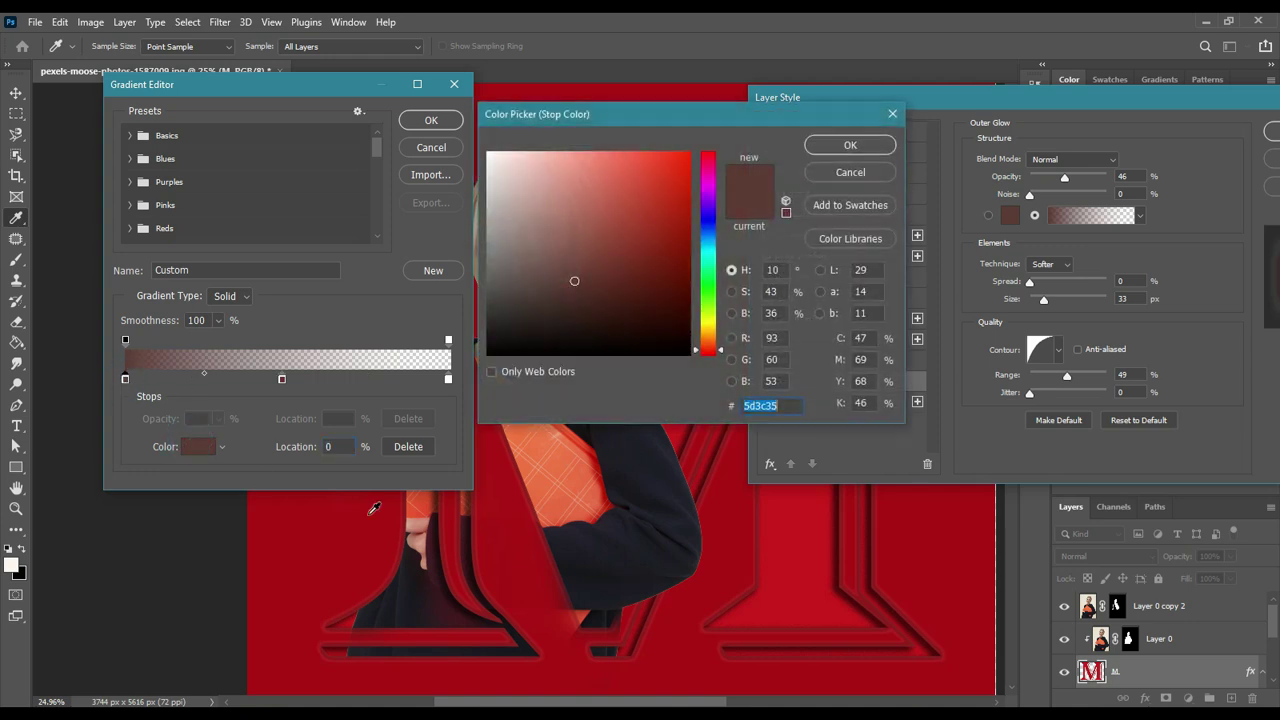
pyautogui.click(676, 516)
pyautogui.click(850, 145)
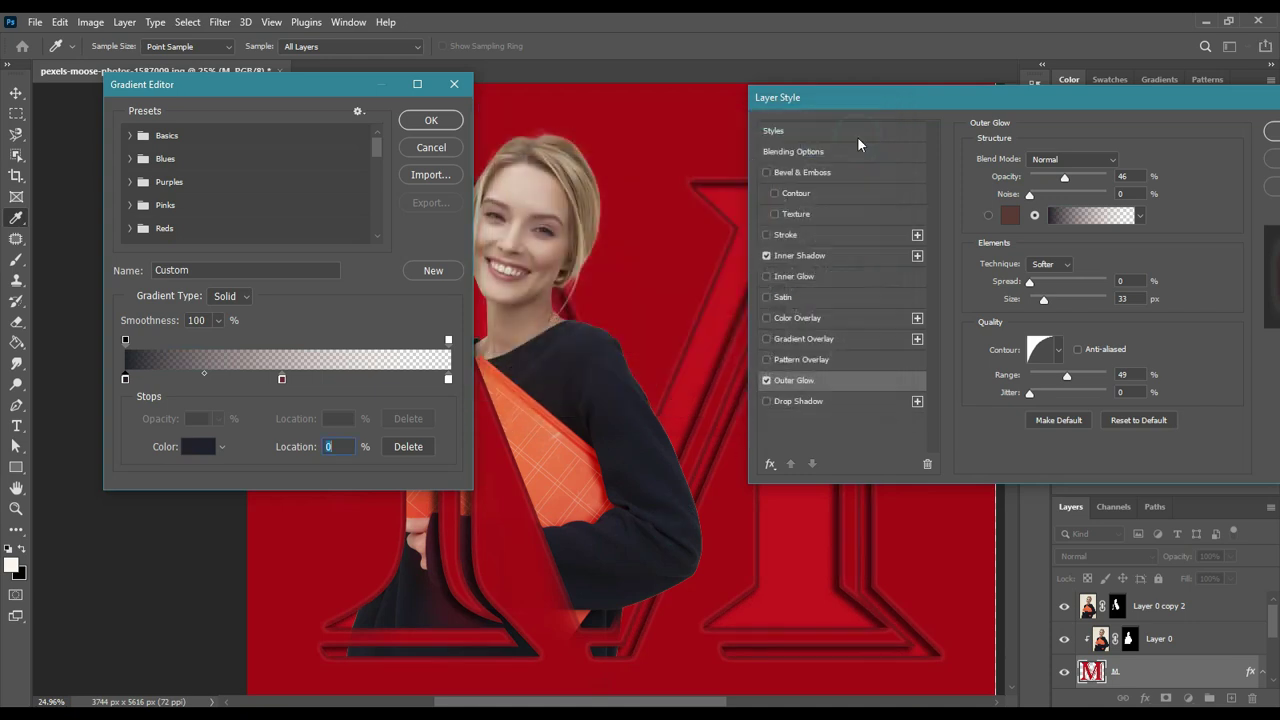
pyautogui.click(431, 121)
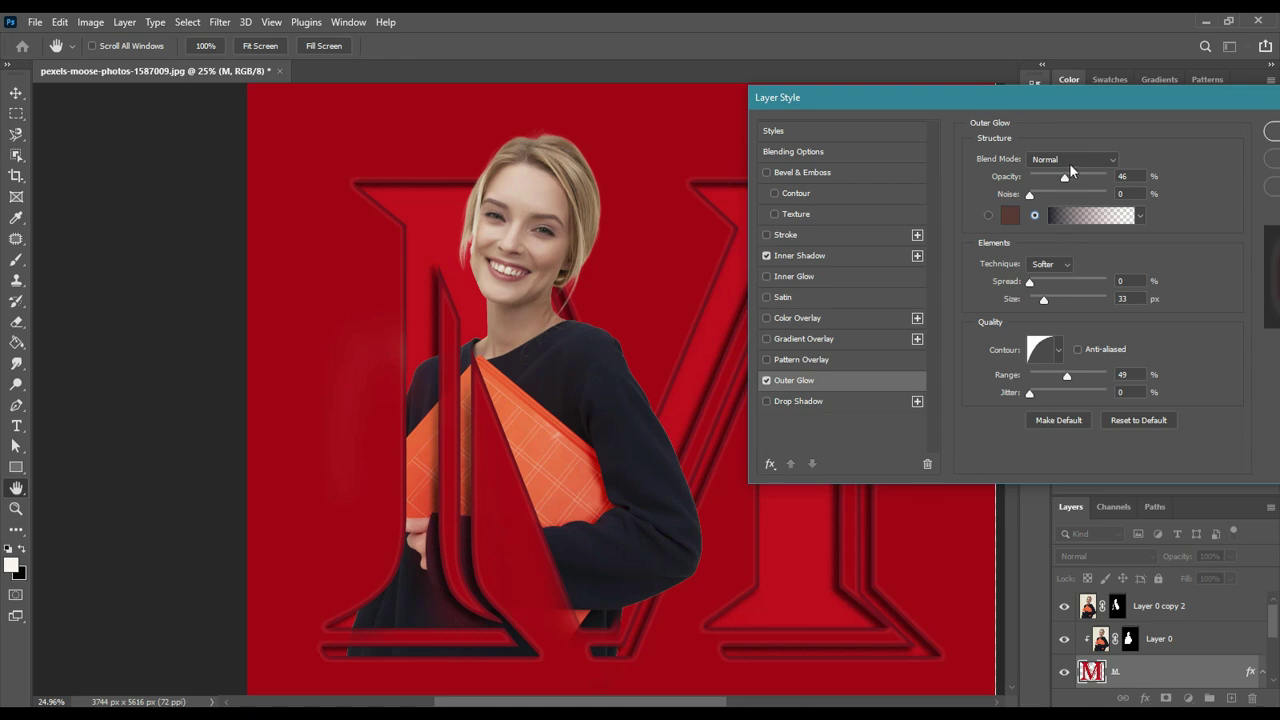
pyautogui.moveTo(1065, 177); pyautogui.dragTo(1072, 177)
# Spread the outer glow to 9% and add a white Stroke effect to the M
pyautogui.moveTo(1030, 281); pyautogui.dragTo(1038, 282)
pyautogui.click(783, 235)
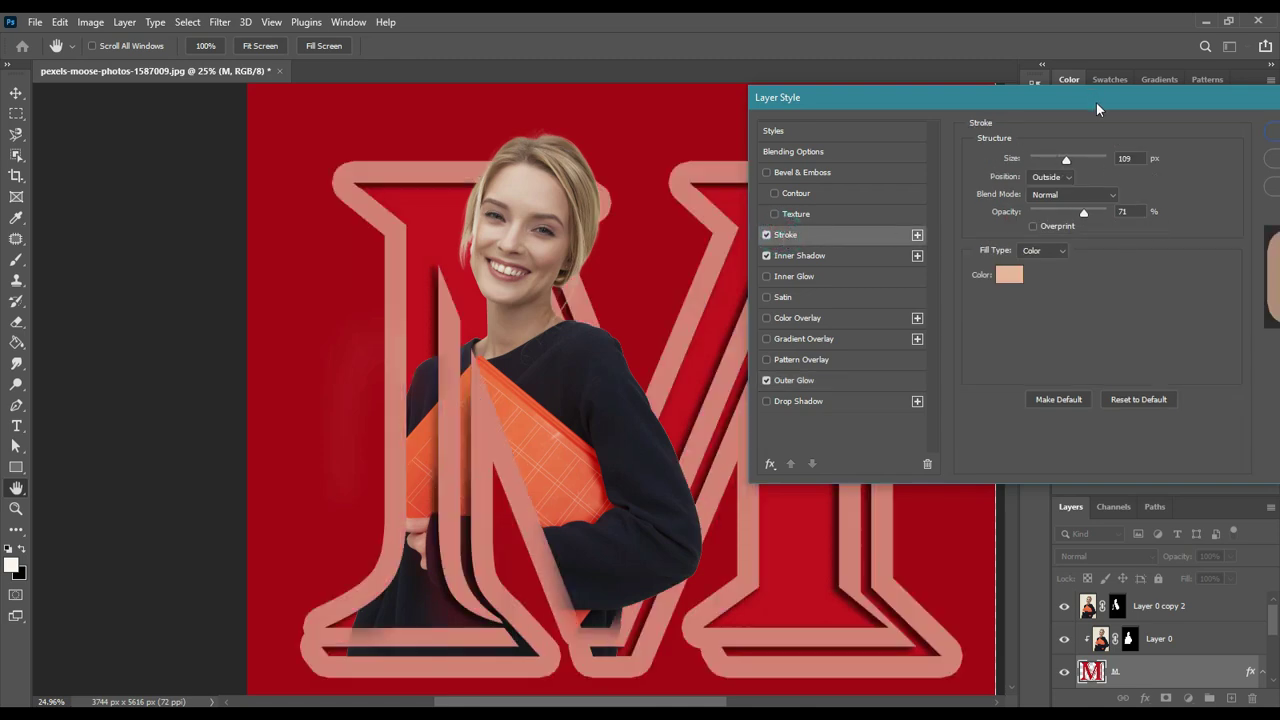
pyautogui.moveTo(1096, 102); pyautogui.dragTo(1027, 83)
pyautogui.click(940, 258)
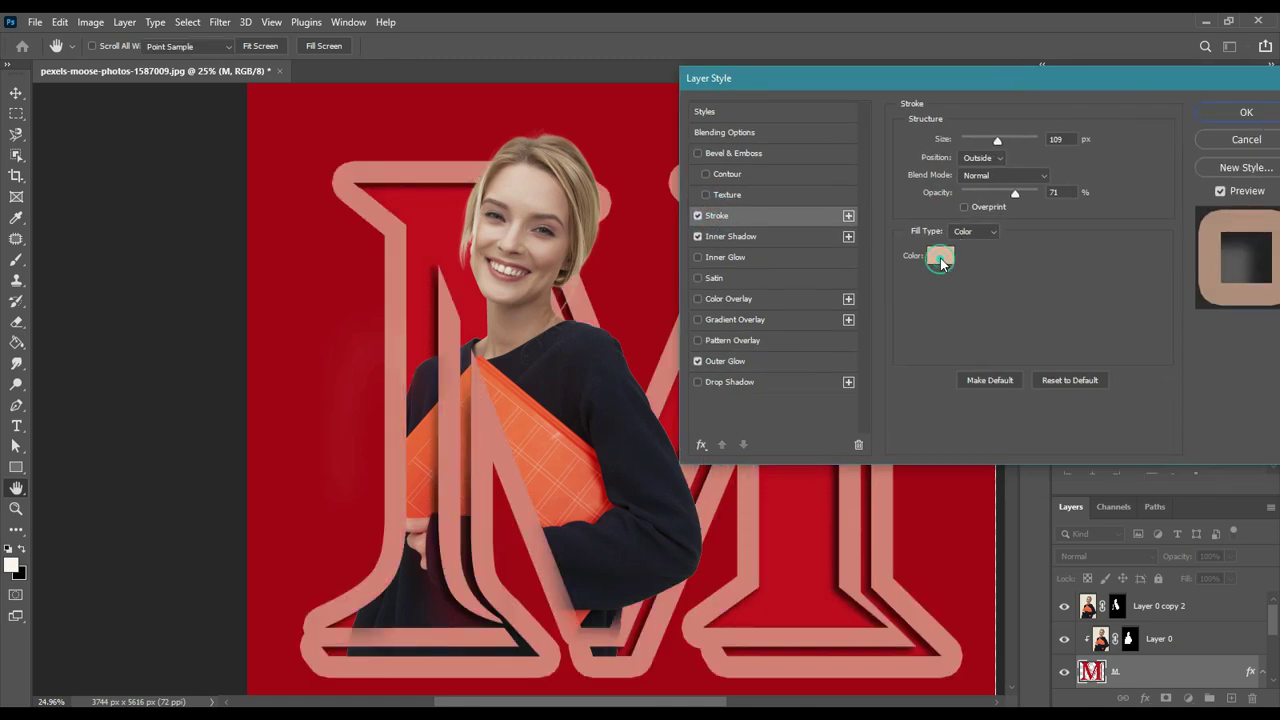
pyautogui.moveTo(497, 182); pyautogui.dragTo(488, 153)
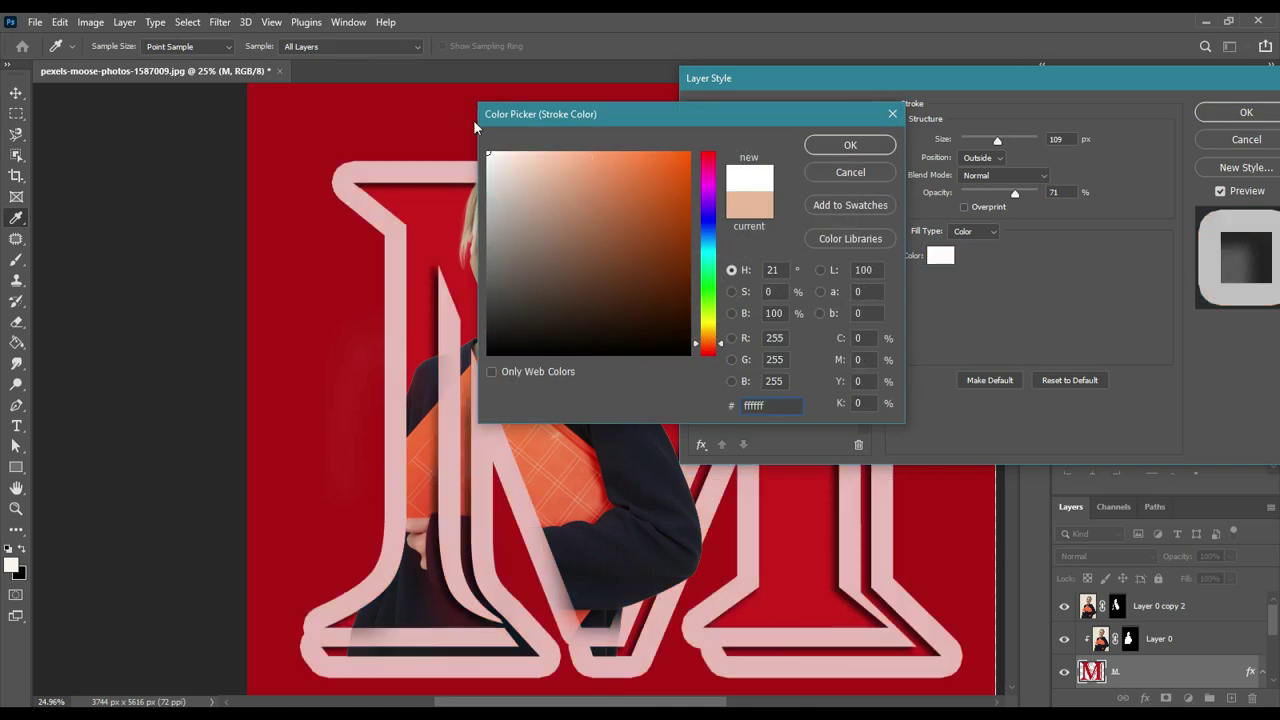
pyautogui.click(870, 147)
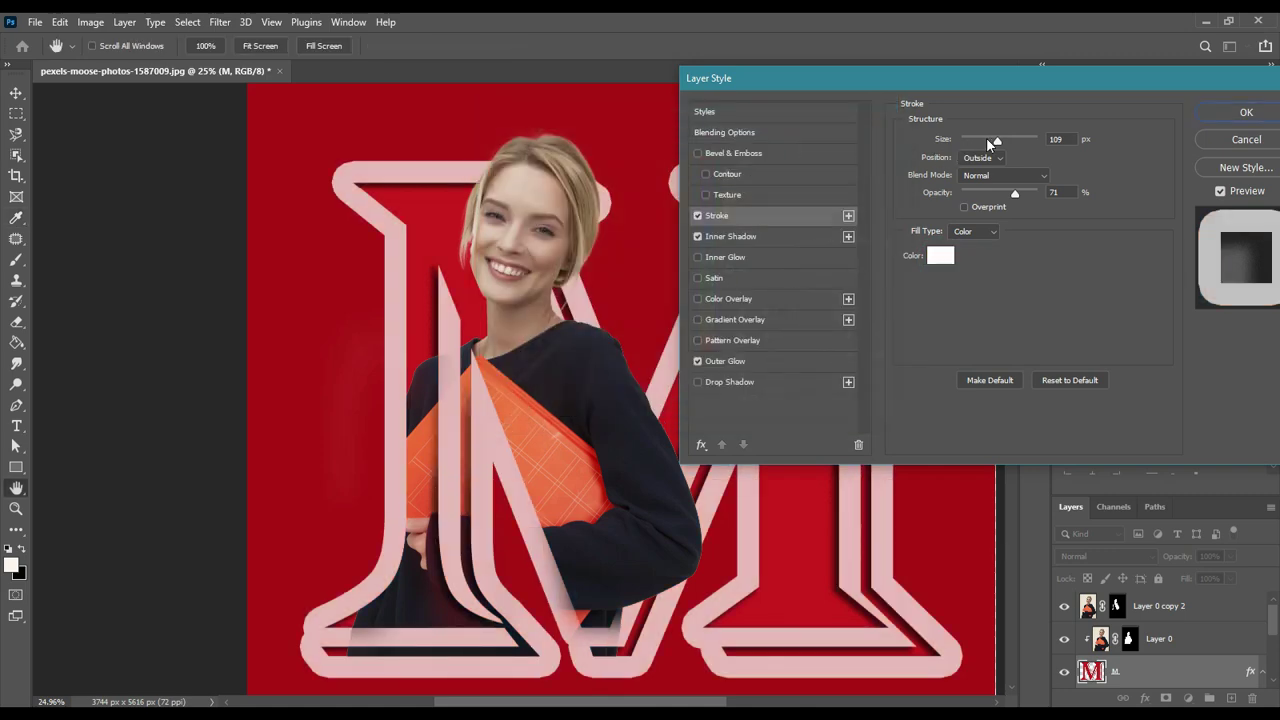
# Make the stroke 6 px Inside at 54% opacity with a Gradient fill type
pyautogui.moveTo(993, 143); pyautogui.dragTo(973, 140)
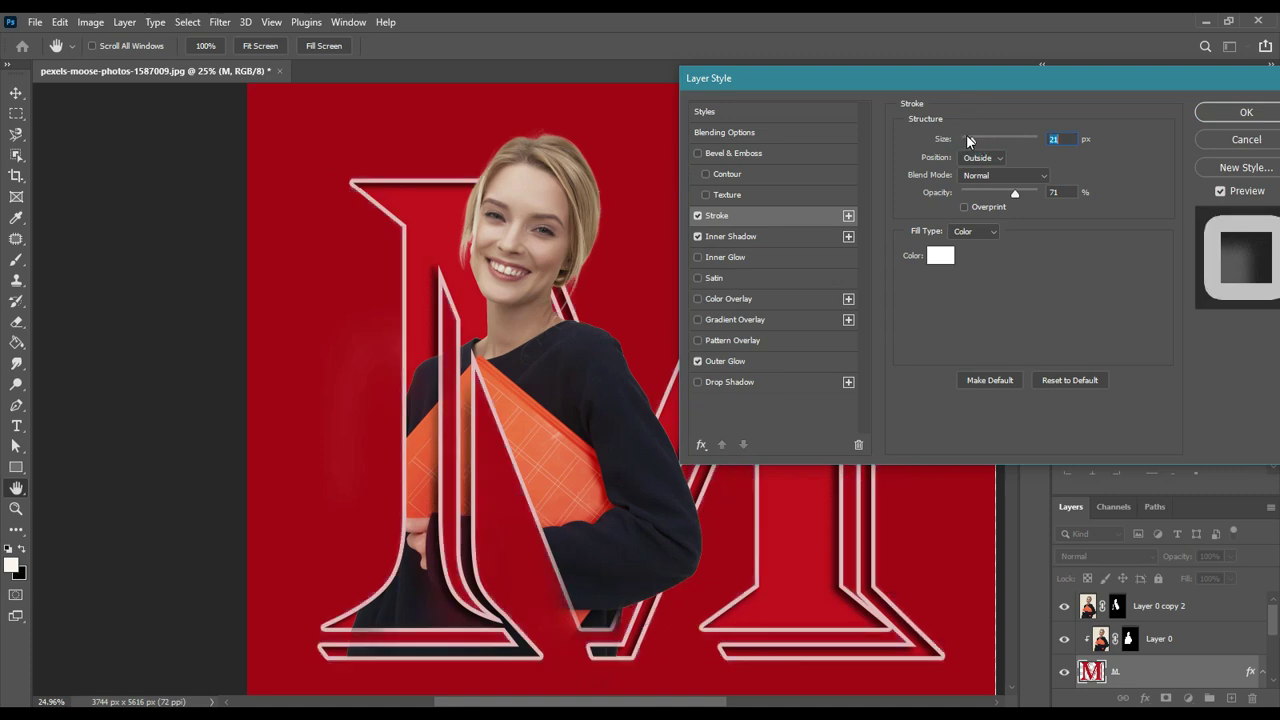
pyautogui.moveTo(966, 134); pyautogui.dragTo(964, 135)
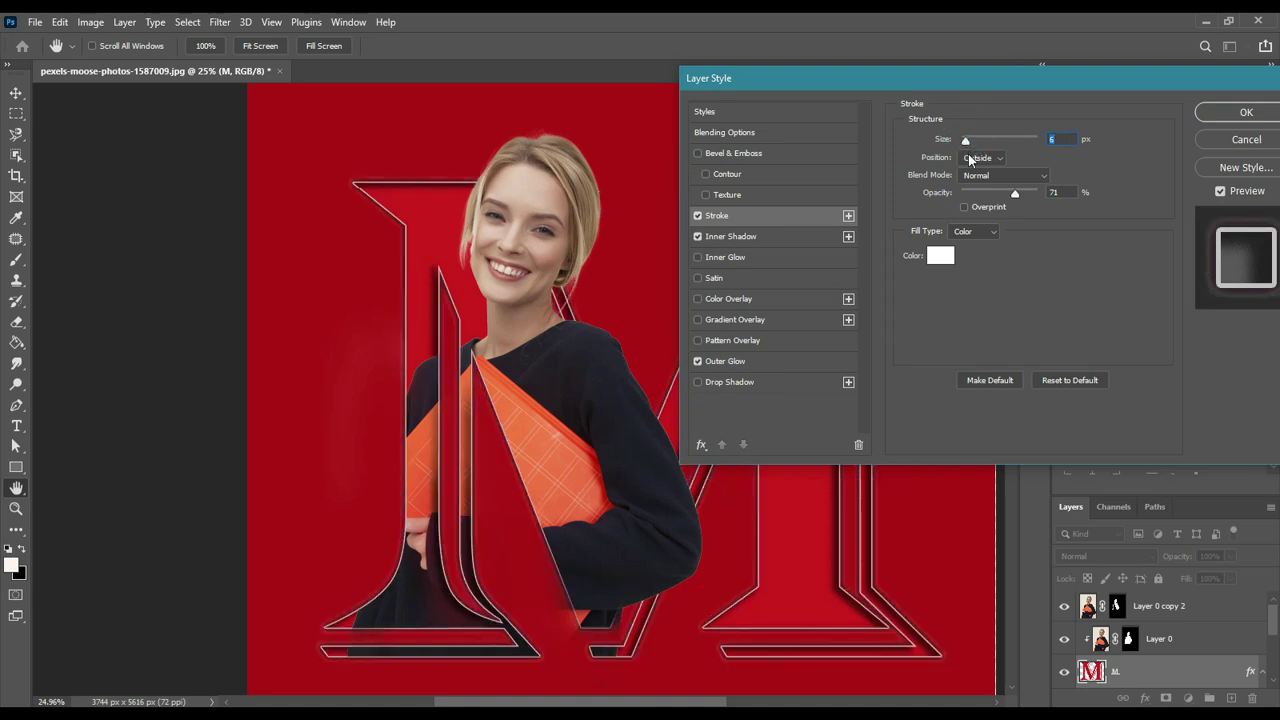
pyautogui.click(977, 161)
pyautogui.click(983, 183)
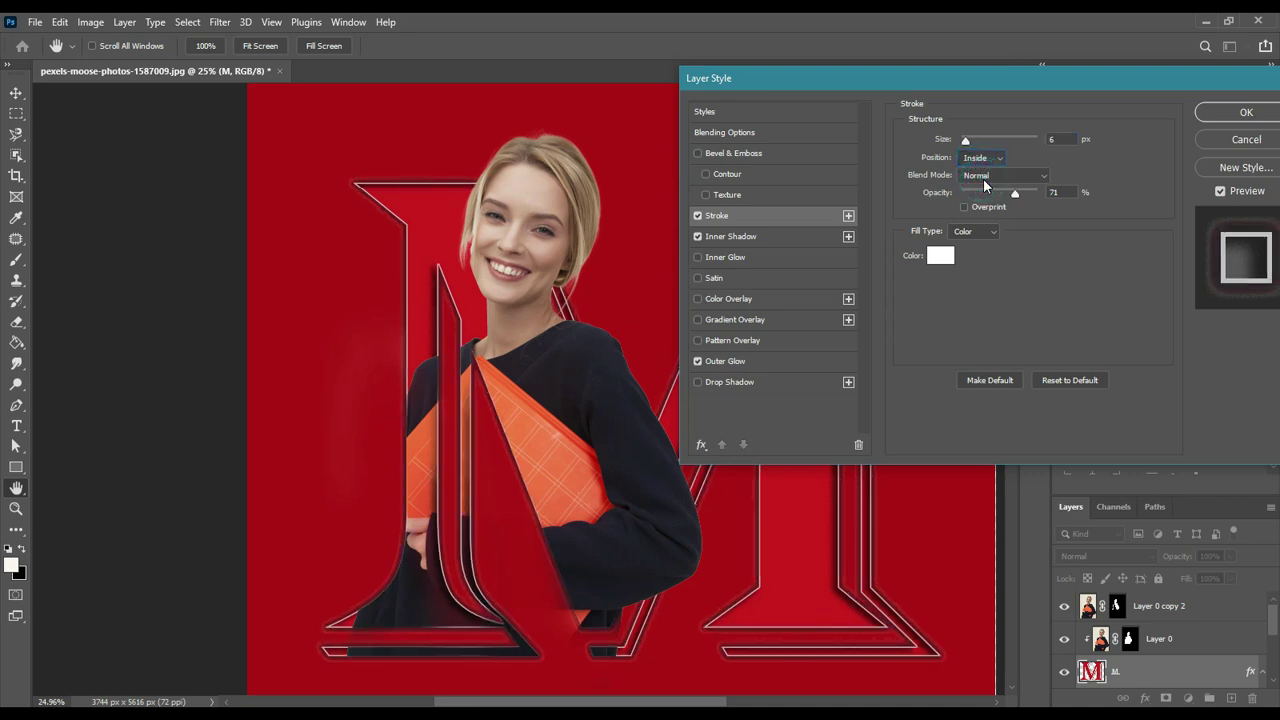
pyautogui.moveTo(1014, 191); pyautogui.dragTo(1002, 190)
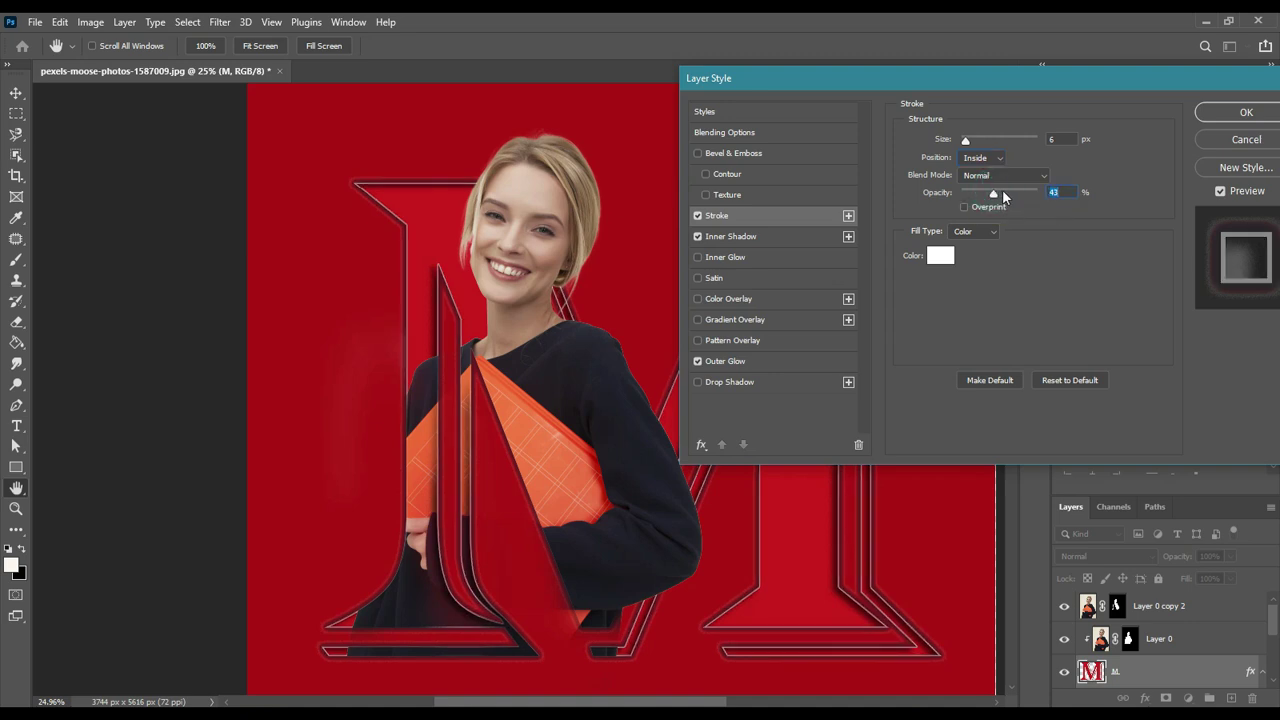
pyautogui.click(988, 209)
pyautogui.click(988, 209)
pyautogui.click(964, 234)
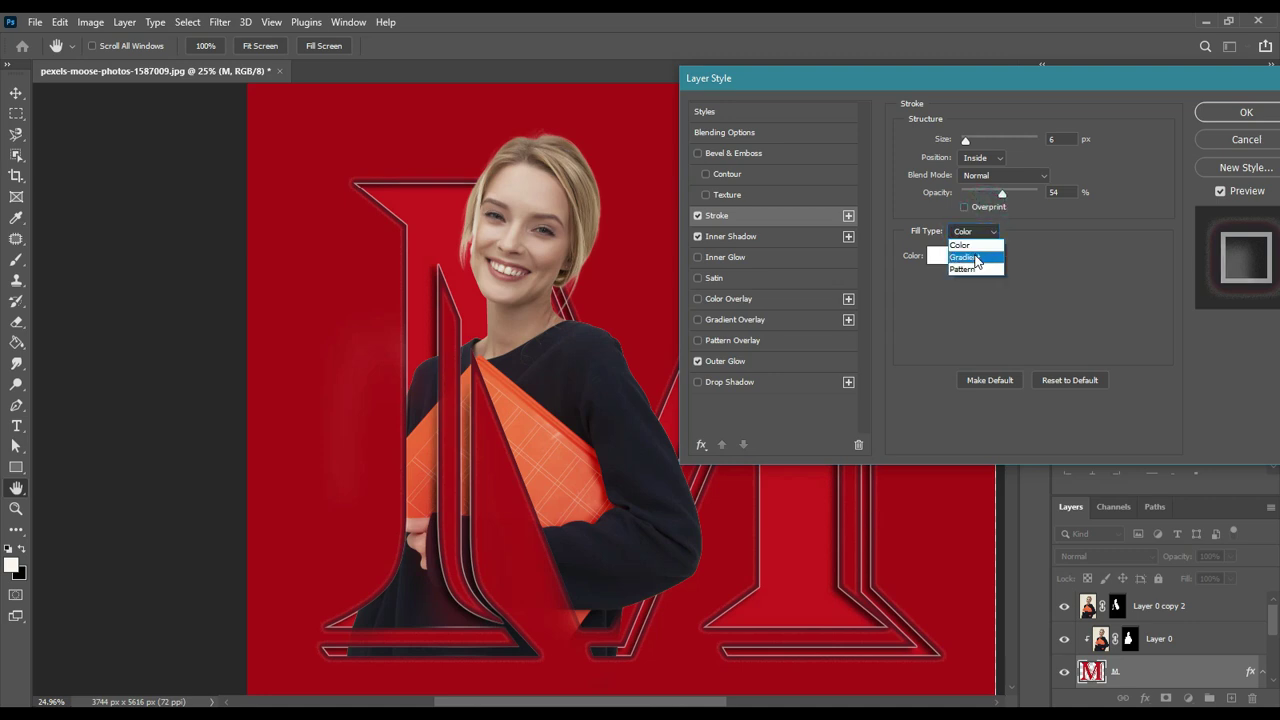
pyautogui.click(977, 259)
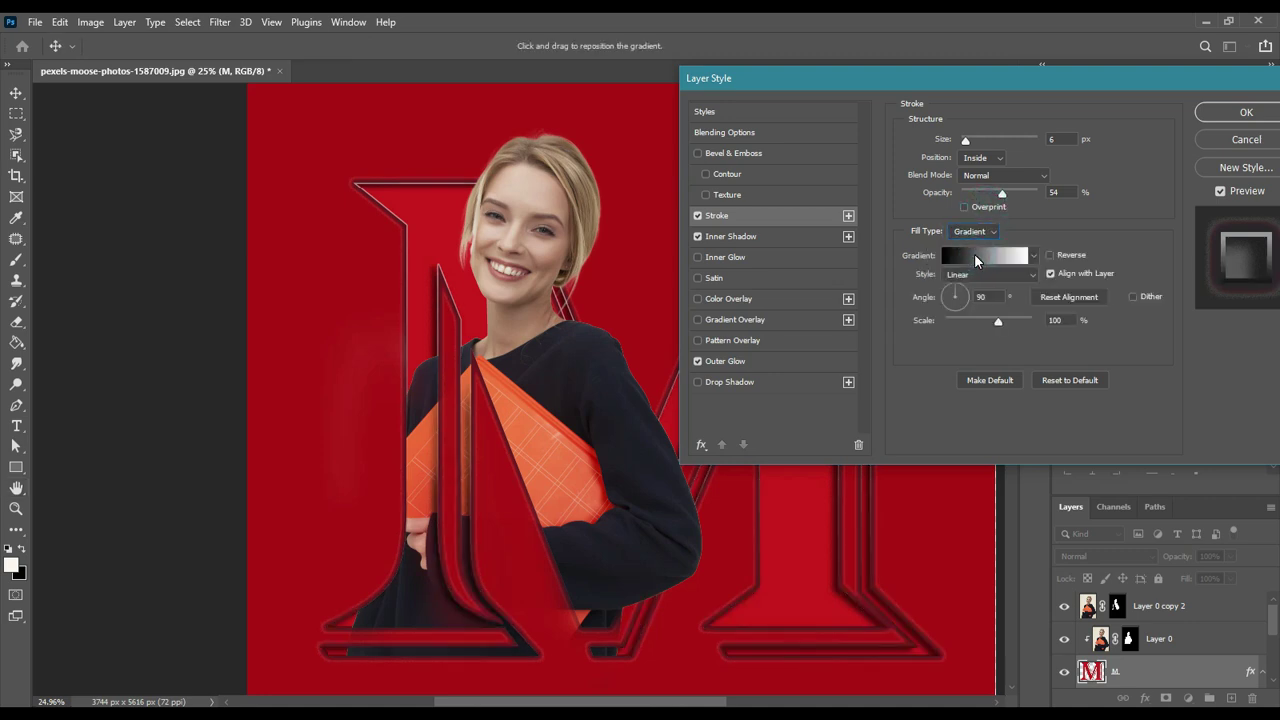
# Add a deep red stop at 51% in the stroke gradient
pyautogui.click(978, 258)
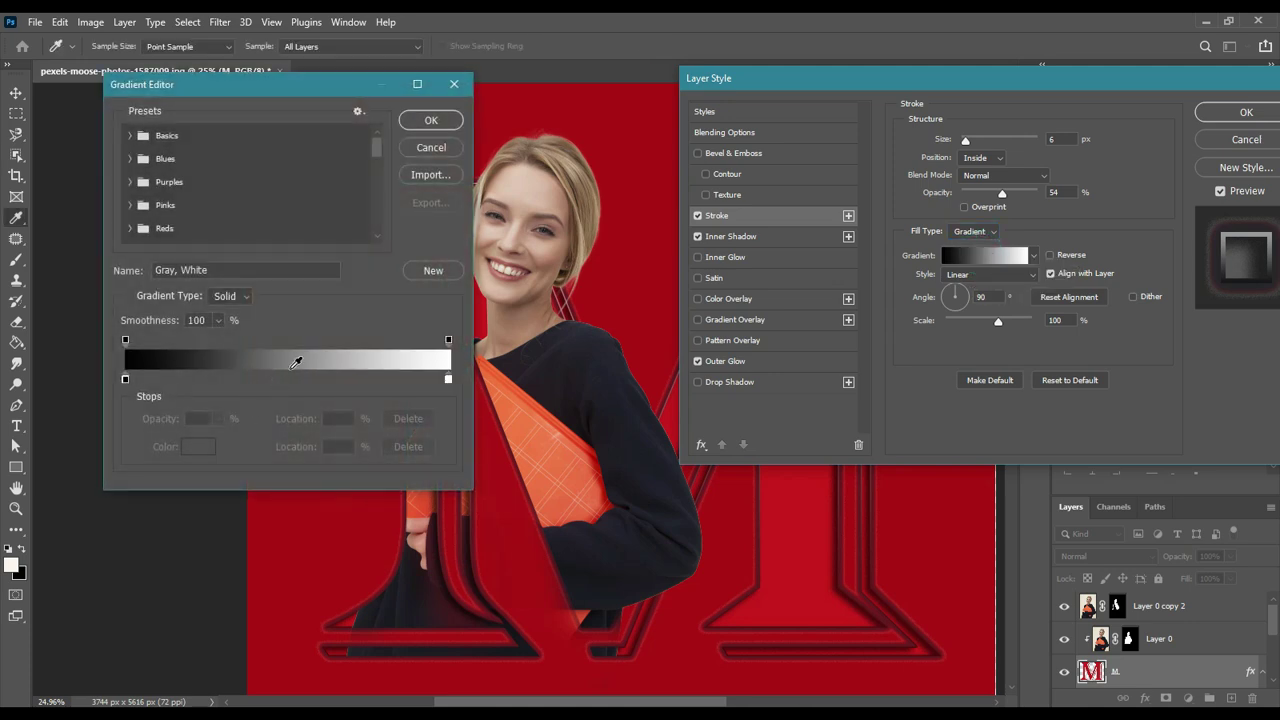
pyautogui.click(290, 379)
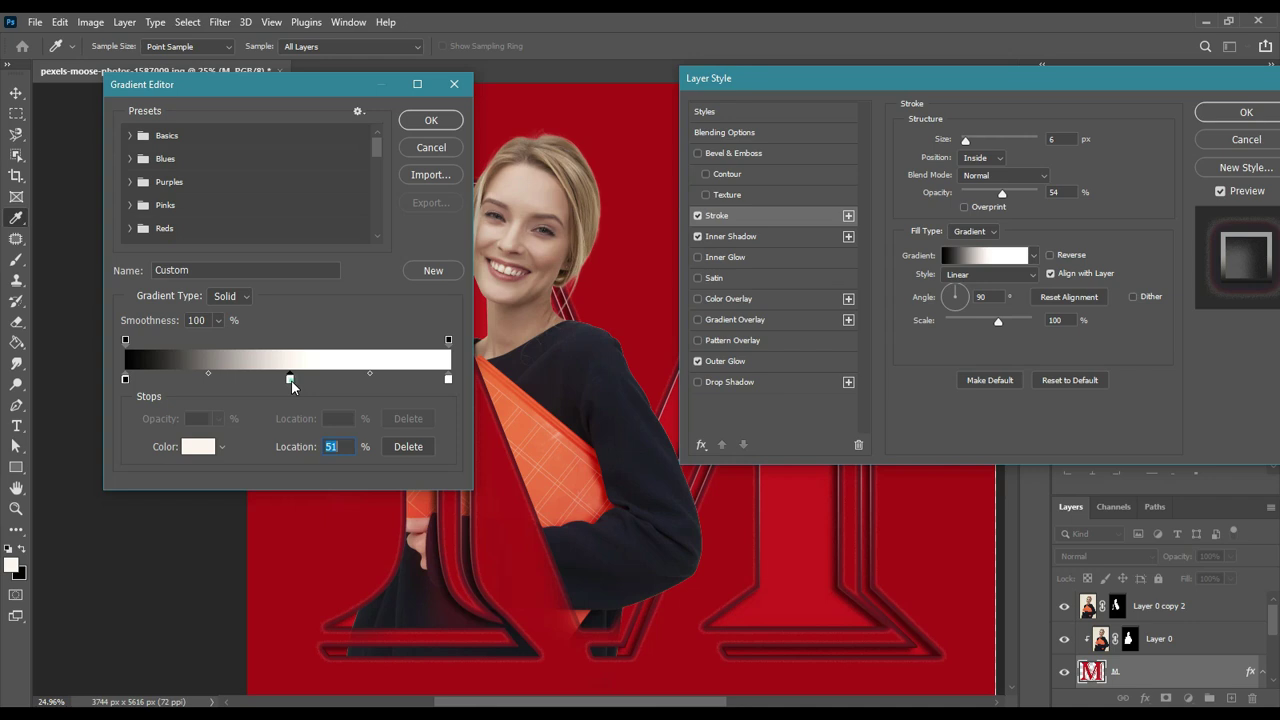
pyautogui.click(197, 447)
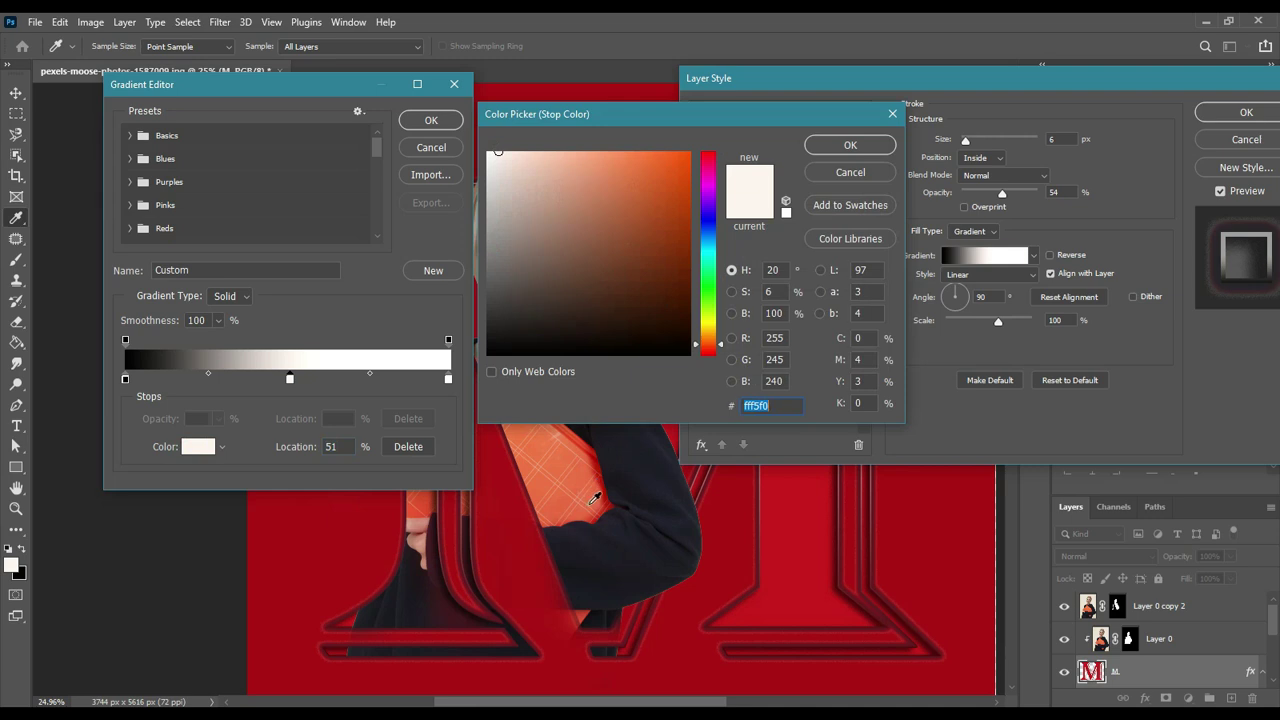
pyautogui.moveTo(594, 497); pyautogui.dragTo(690, 432)
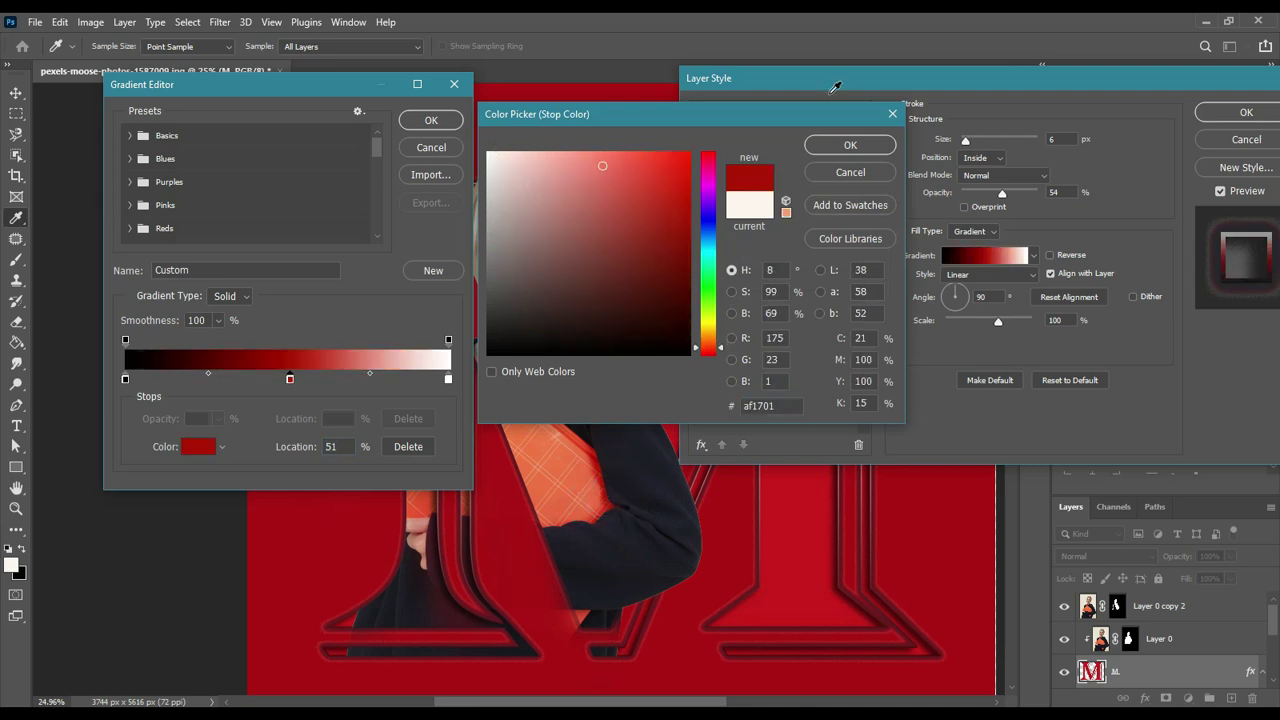
pyautogui.click(858, 146)
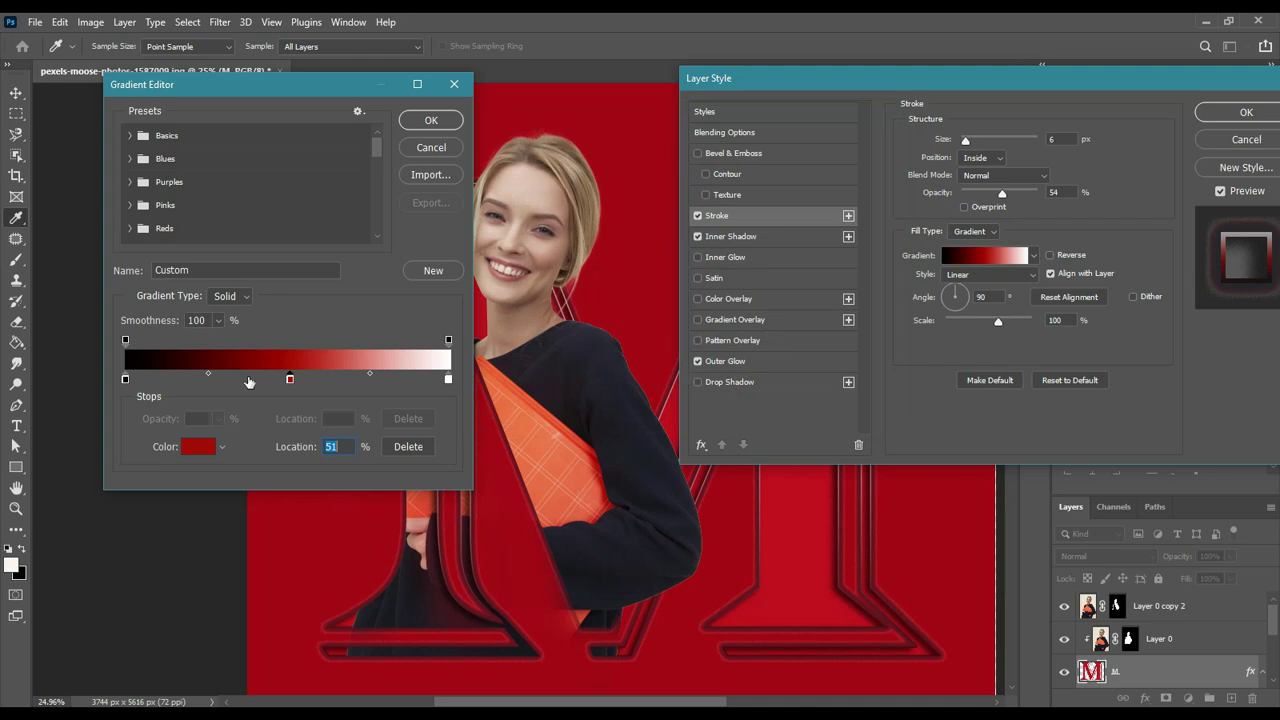
# Recolour the gradient's left stop bright red #ff4e4e and accept the stroke gradient
pyautogui.click(126, 378)
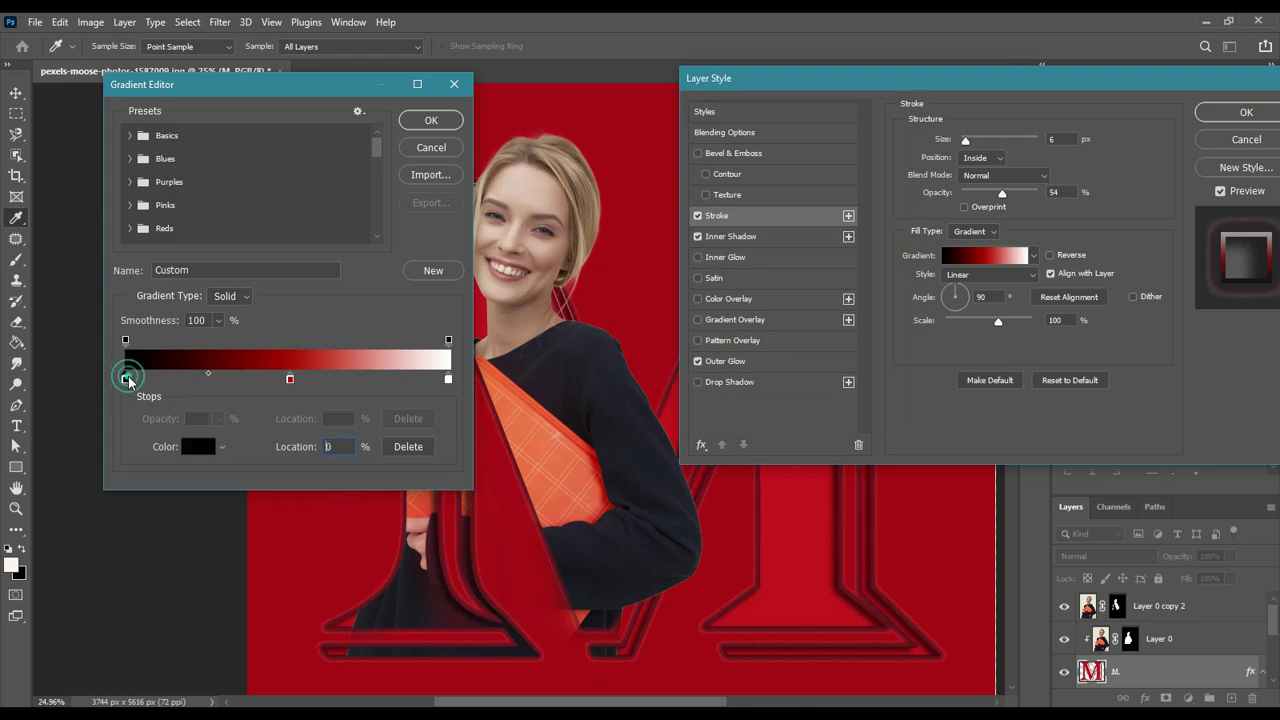
pyautogui.click(200, 447)
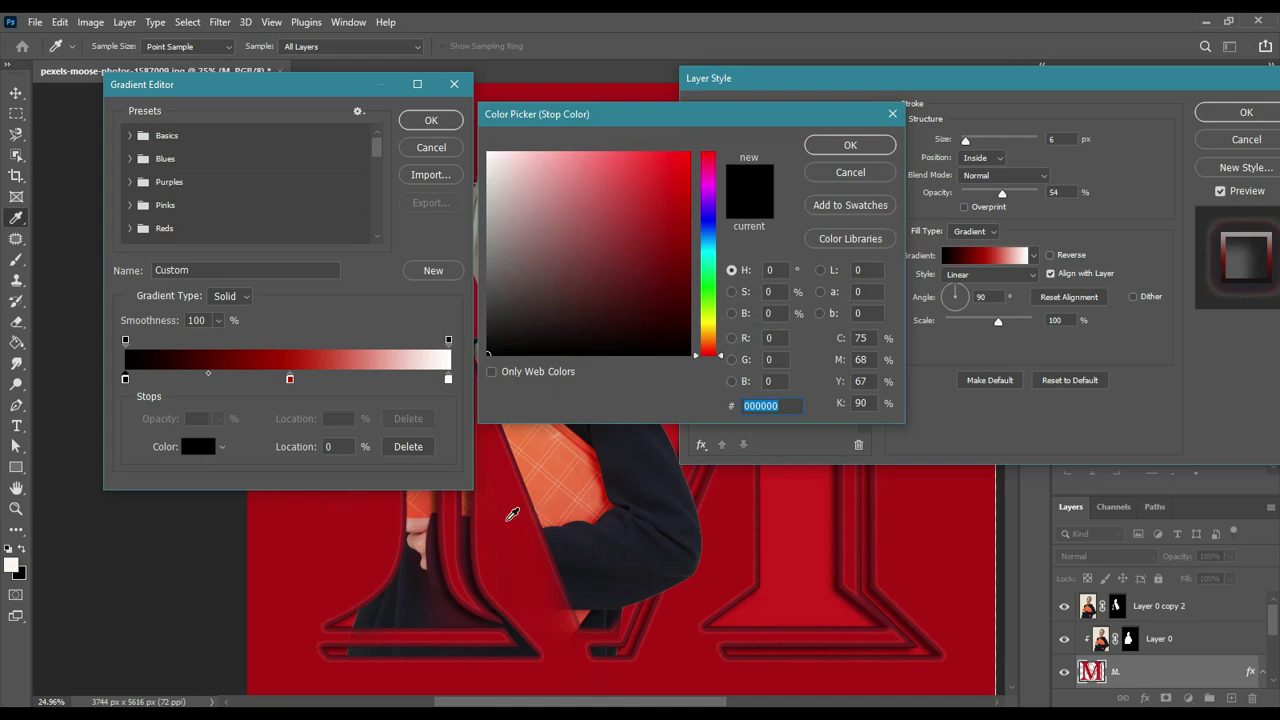
pyautogui.click(508, 518)
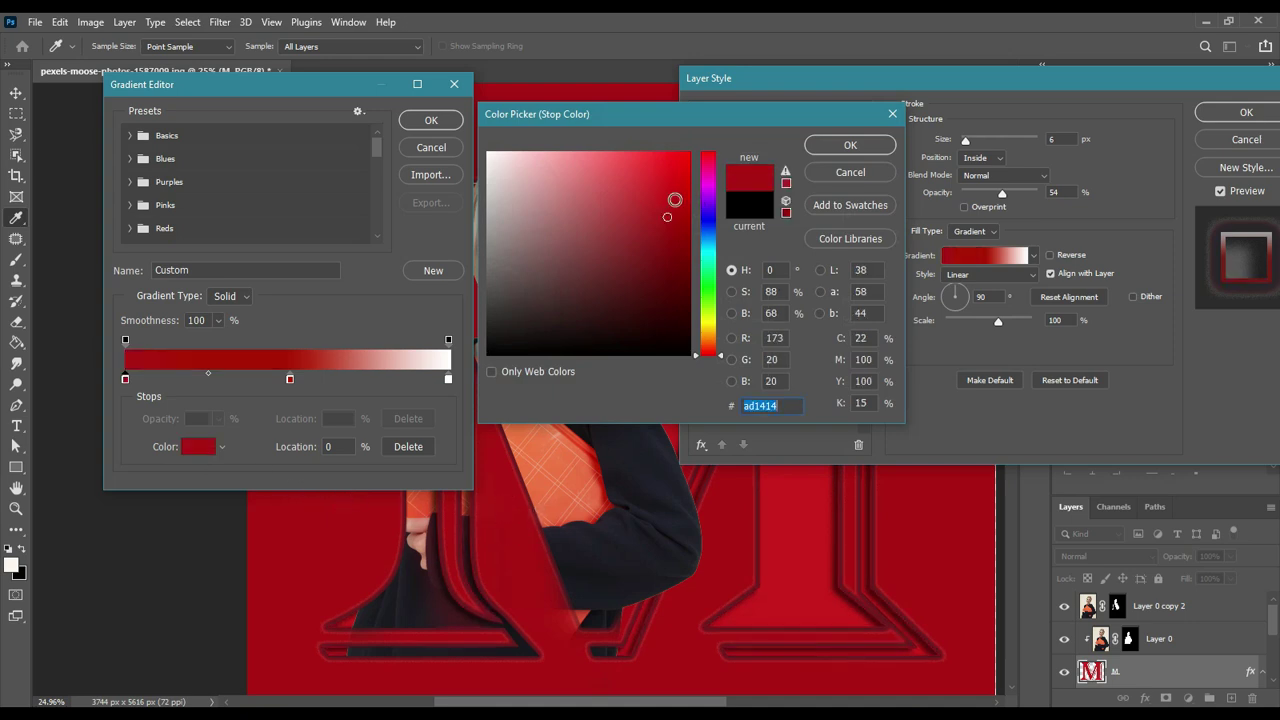
pyautogui.click(654, 175)
pyautogui.moveTo(654, 175); pyautogui.dragTo(628, 151)
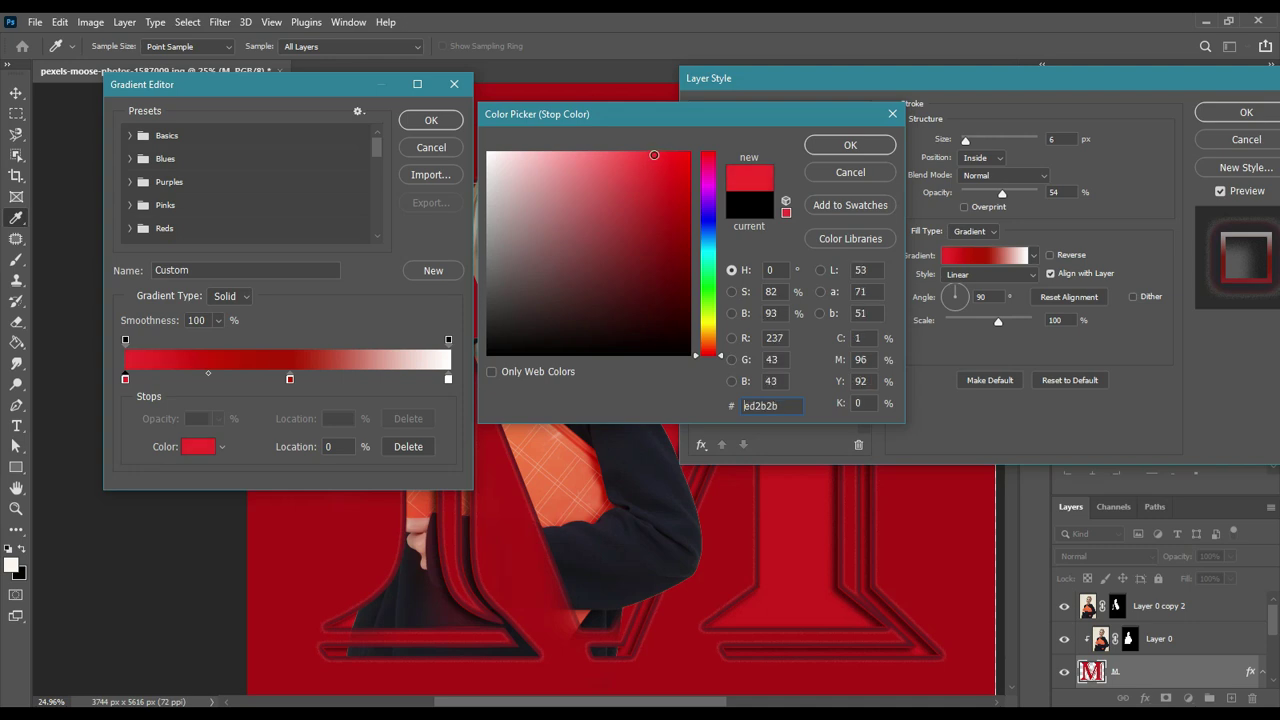
pyautogui.click(858, 145)
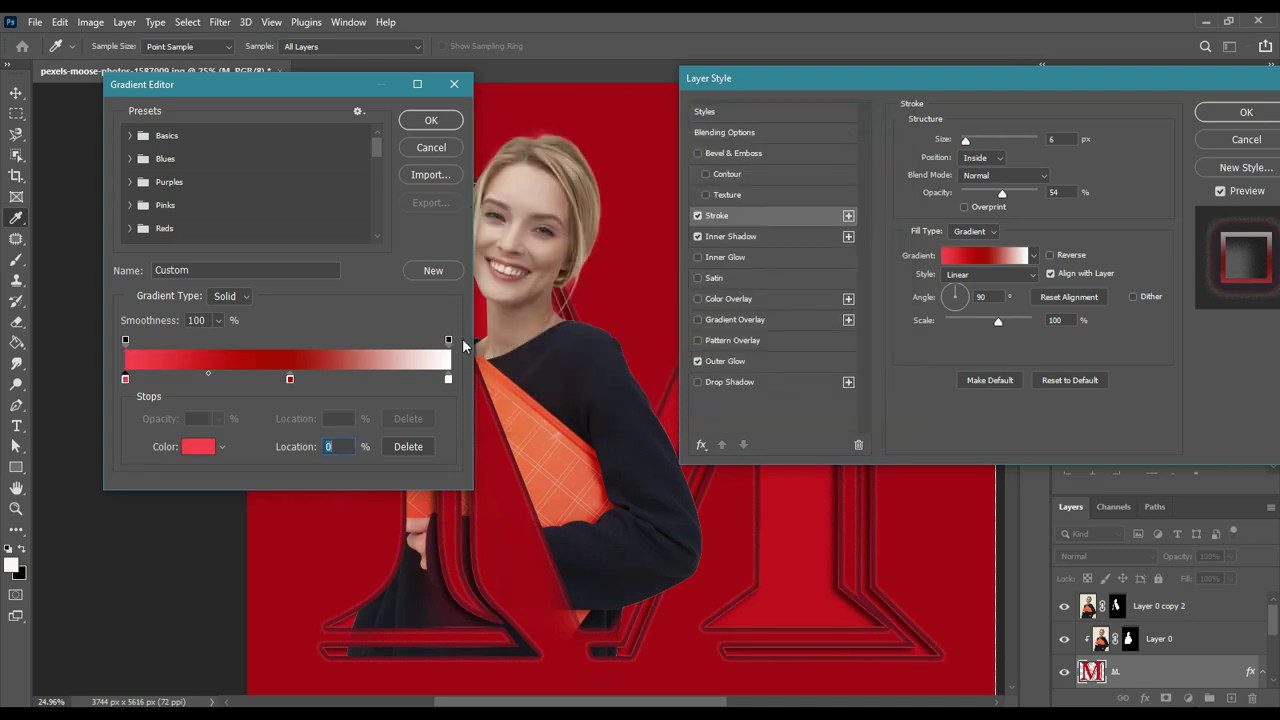
pyautogui.click(431, 120)
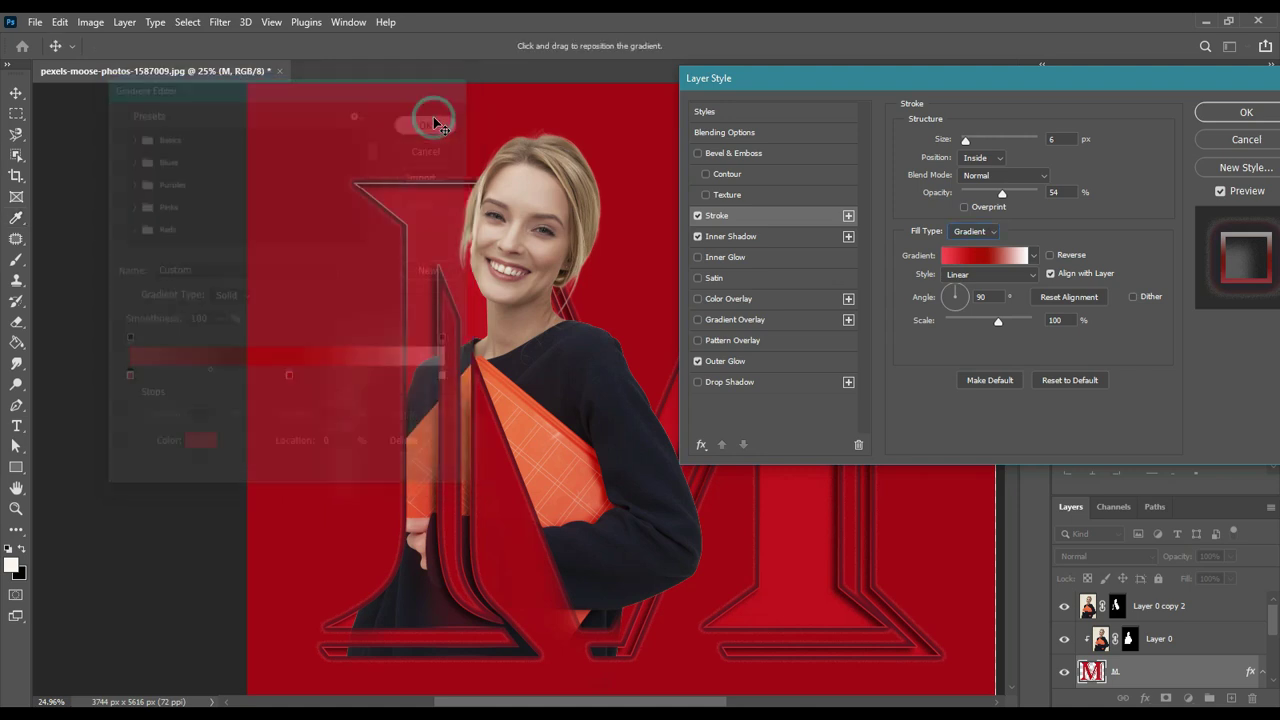
# Set stroke gradient scale 89%, position Outside, size 16 px, and apply the layer style
pyautogui.click(1003, 320)
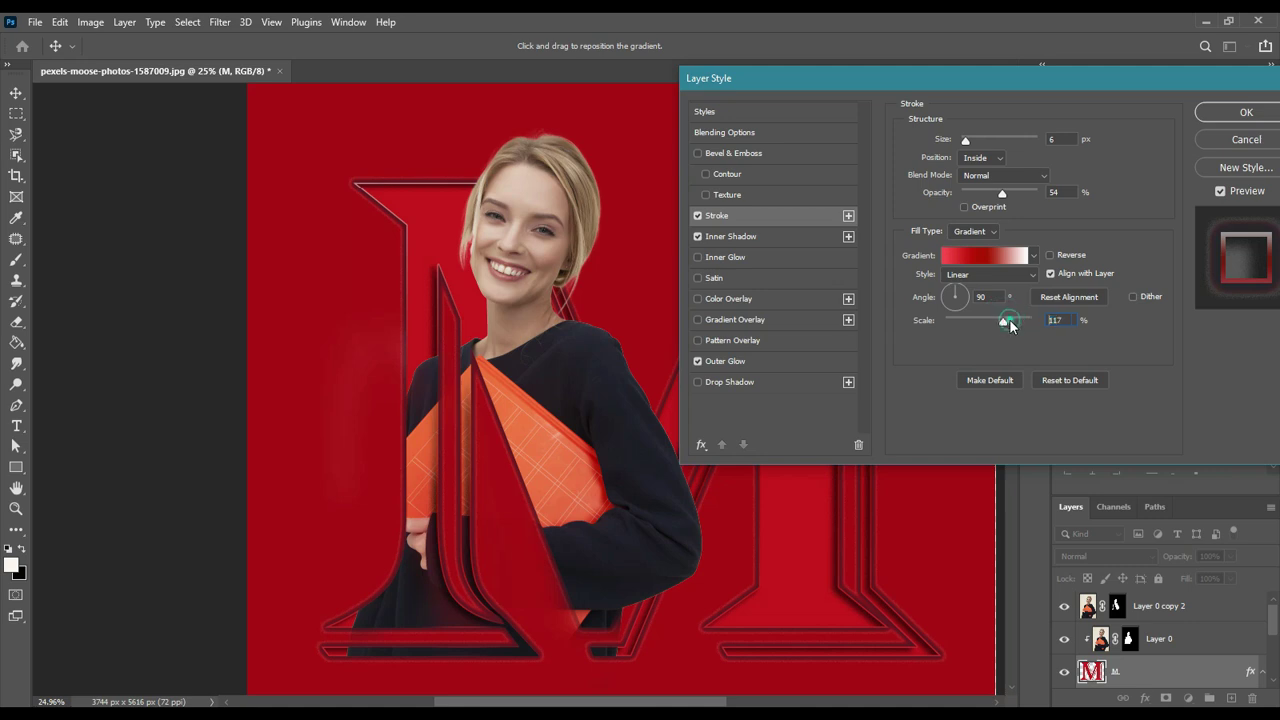
pyautogui.click(991, 320)
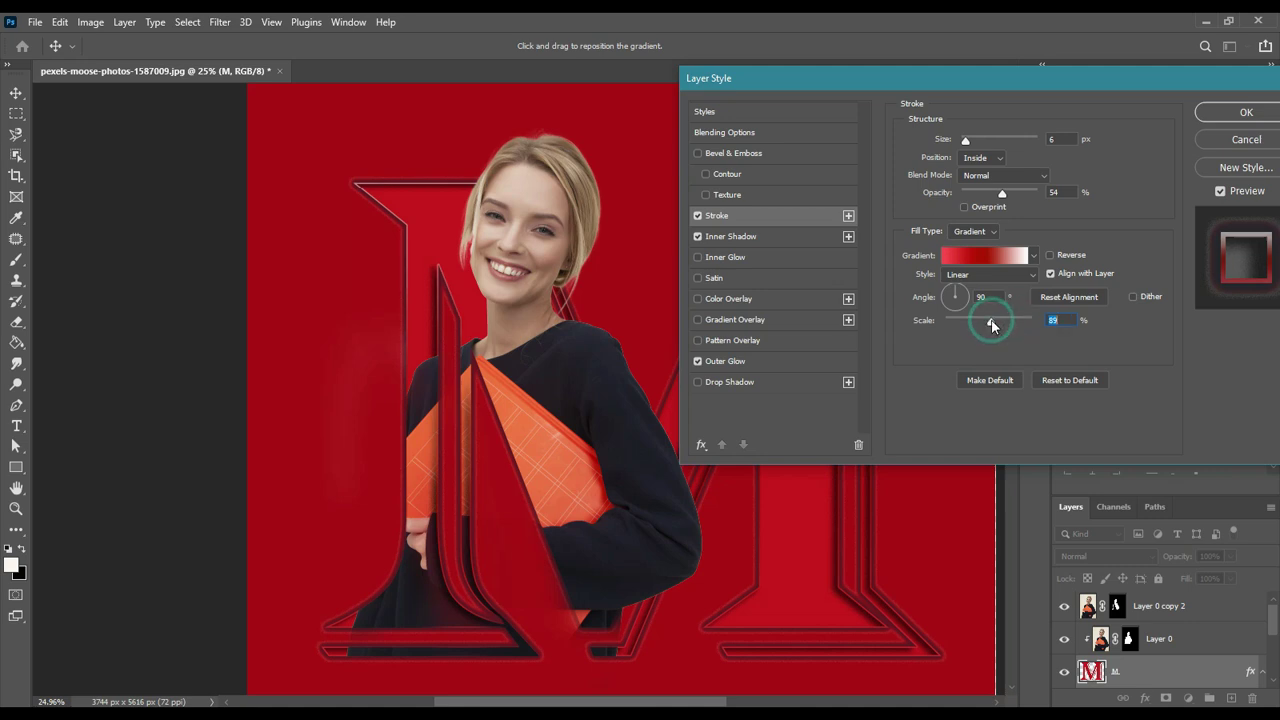
pyautogui.click(984, 158)
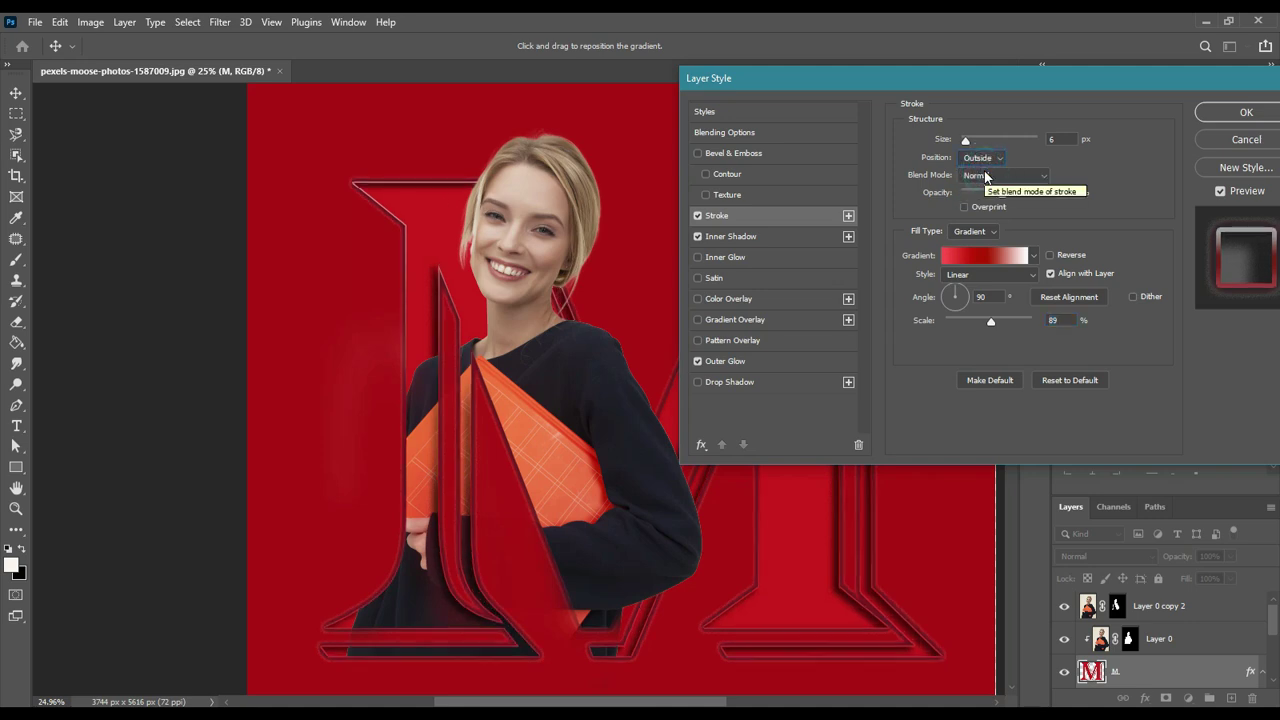
pyautogui.click(977, 141)
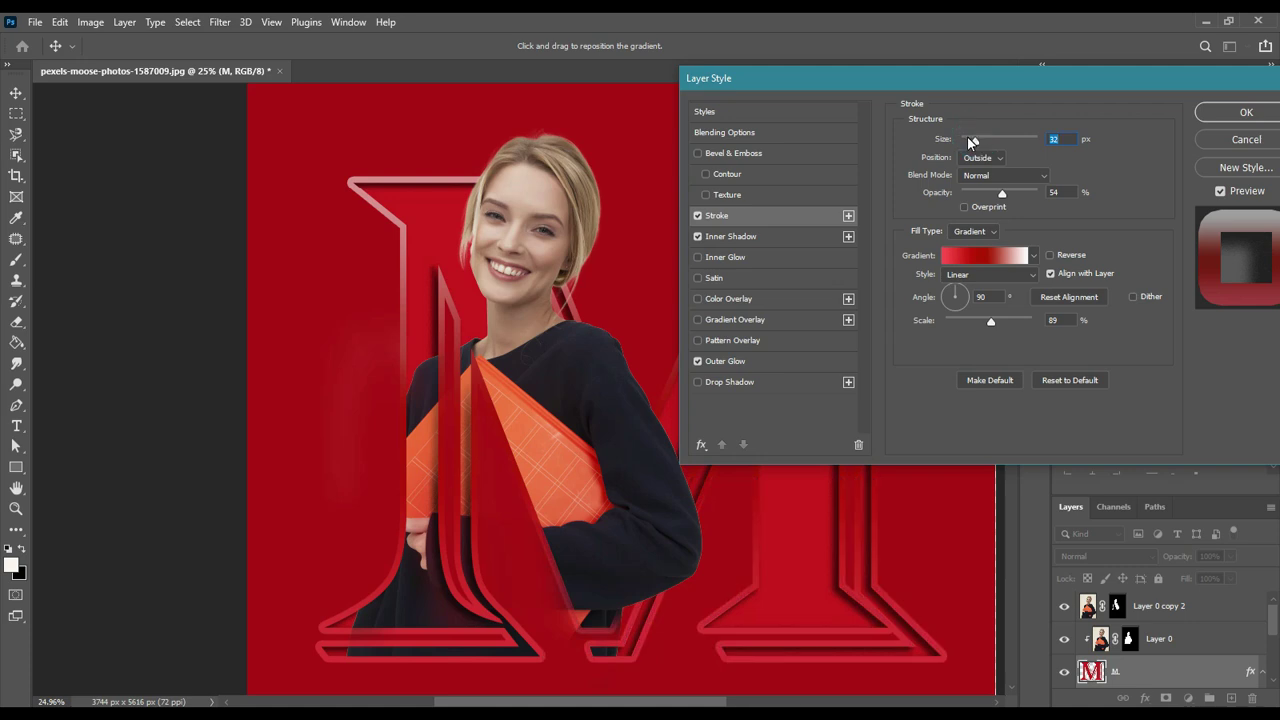
pyautogui.click(967, 141)
pyautogui.click(969, 140)
pyautogui.click(971, 140)
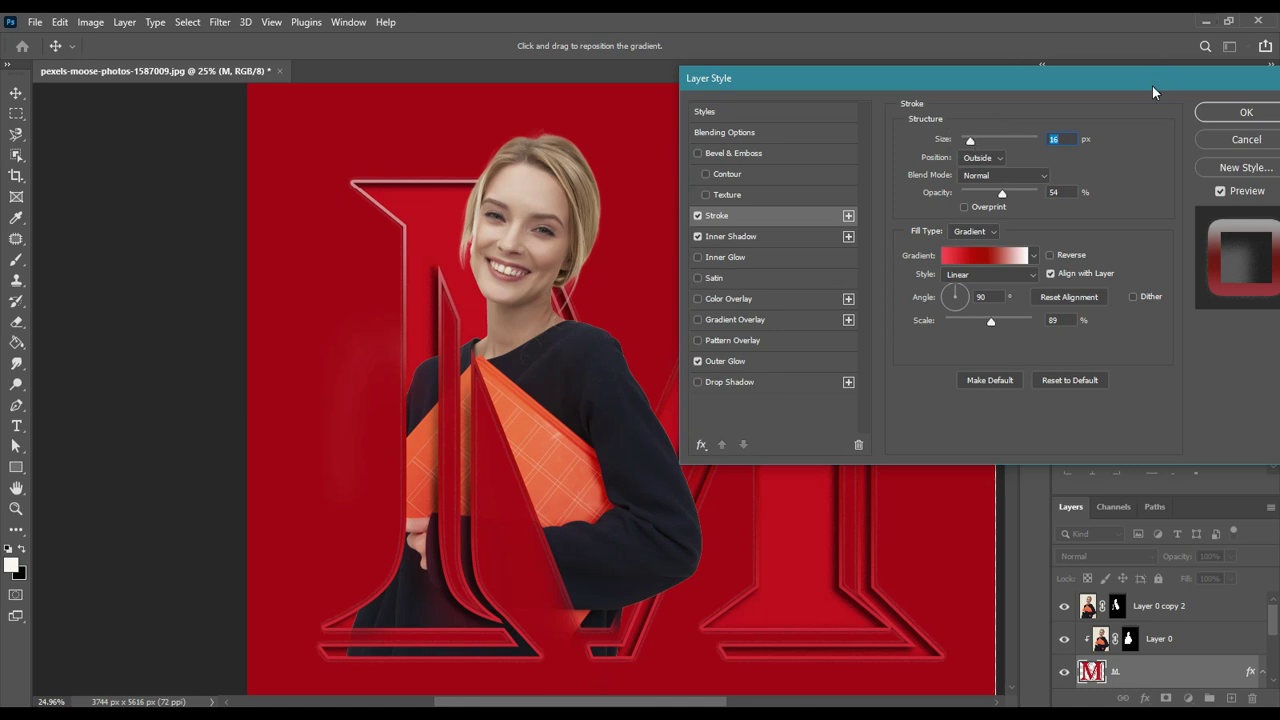
pyautogui.moveTo(1152, 86); pyautogui.dragTo(1254, 72)
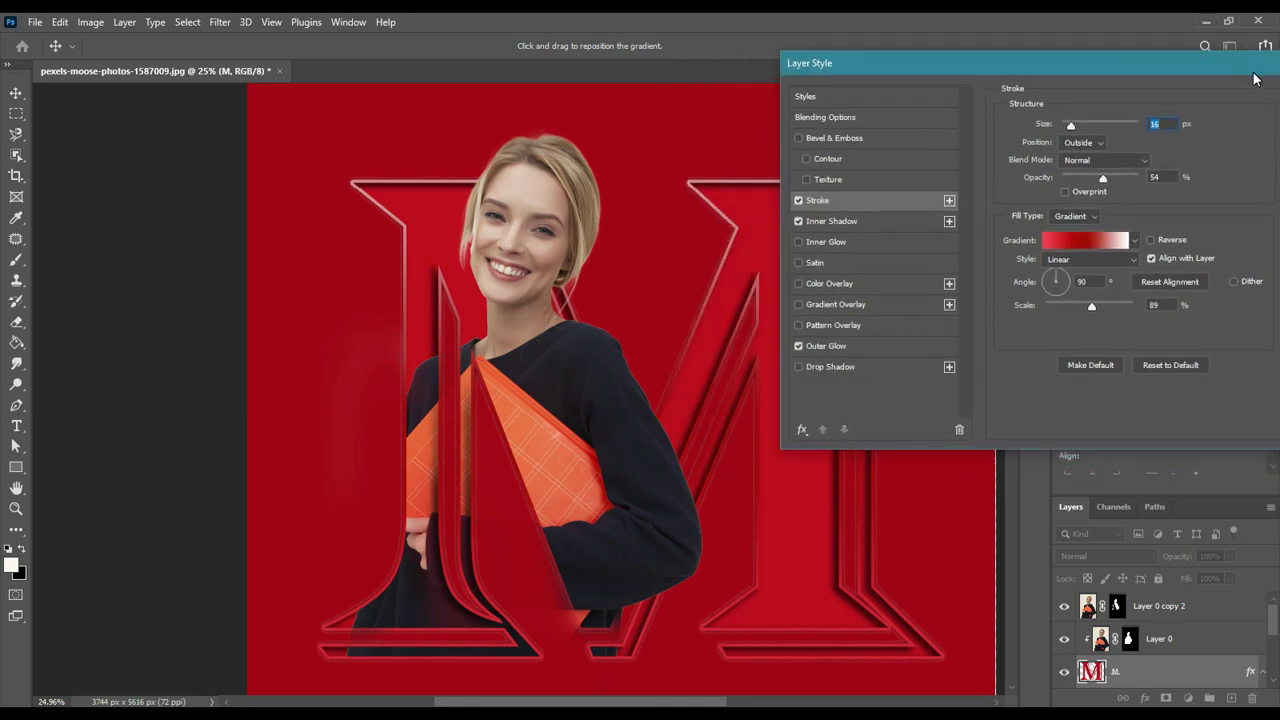
pyautogui.moveTo(1254, 78)
pyautogui.mouseDown()
pyautogui.moveTo(1126, 71)
pyautogui.moveTo(1127, 92)
pyautogui.mouseUp()
pyautogui.click(1133, 97)
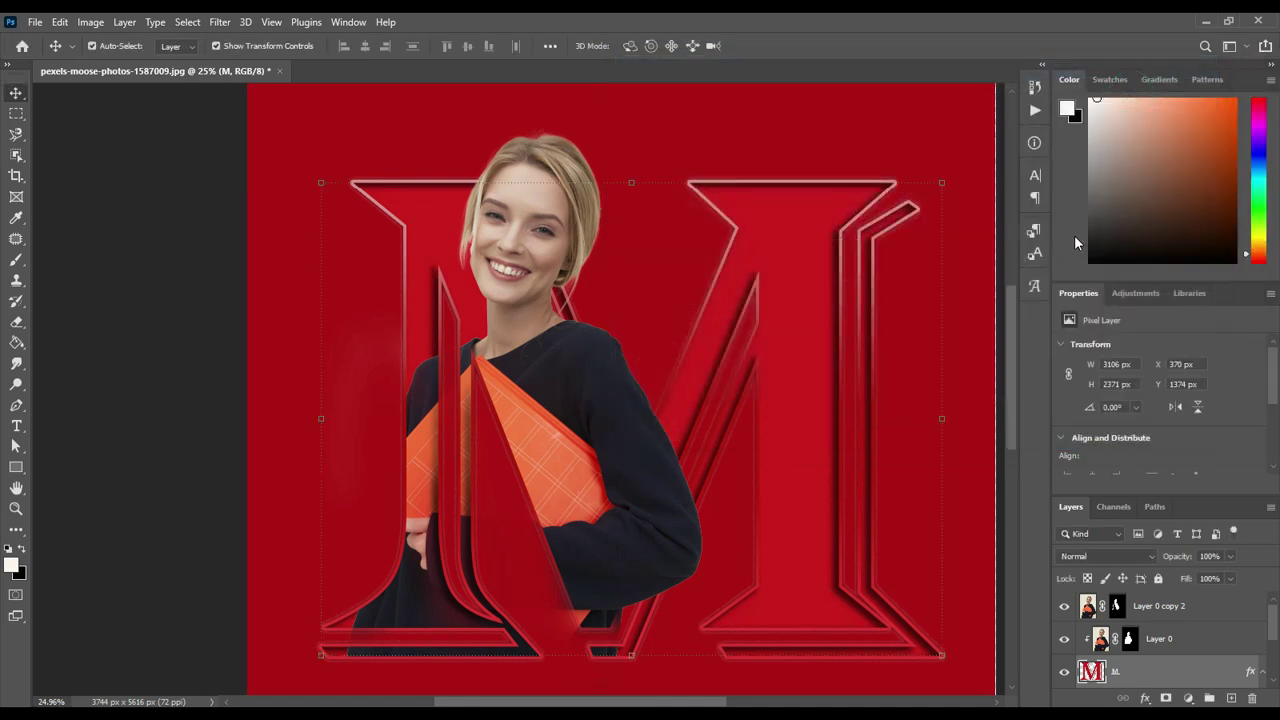
# Recolour the Color Fill 1 background to dusty rose 905050 sampled from the woman's lips
pyautogui.scroll(-2, 1171, 616)
pyautogui.scroll(-1, 1171, 616)
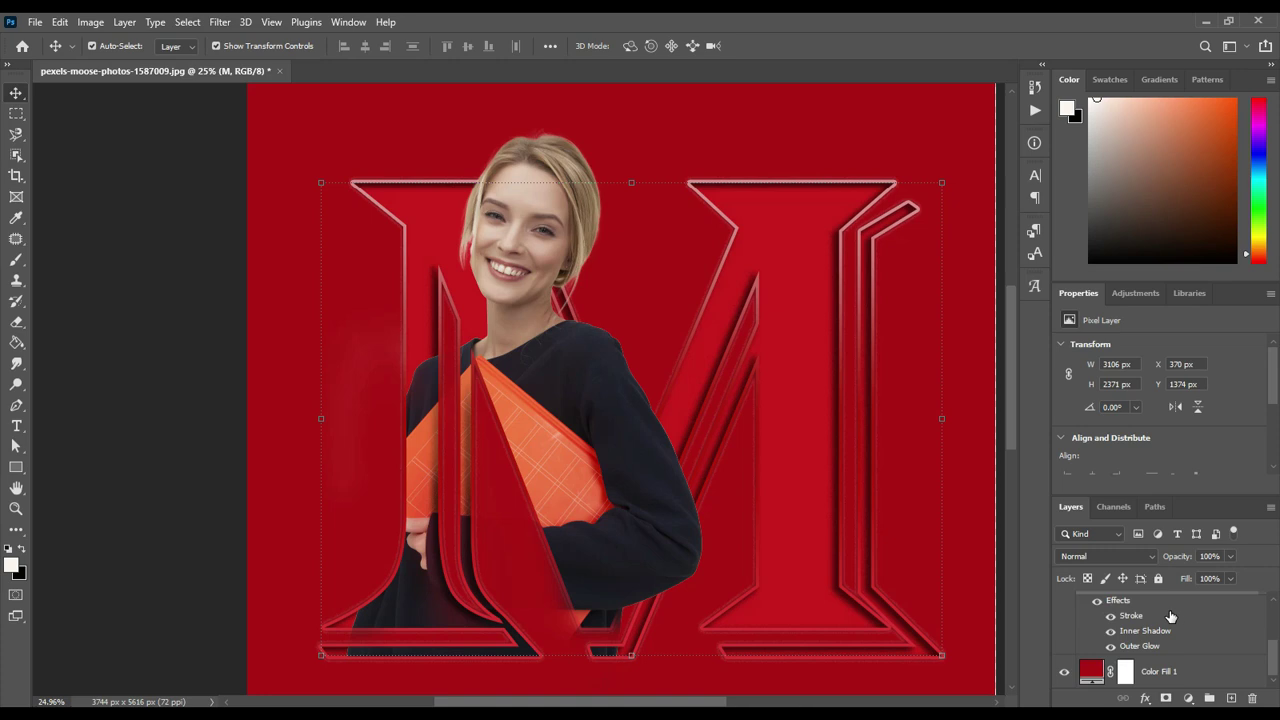
pyautogui.doubleClick(1090, 671)
pyautogui.click(652, 234)
pyautogui.click(640, 172)
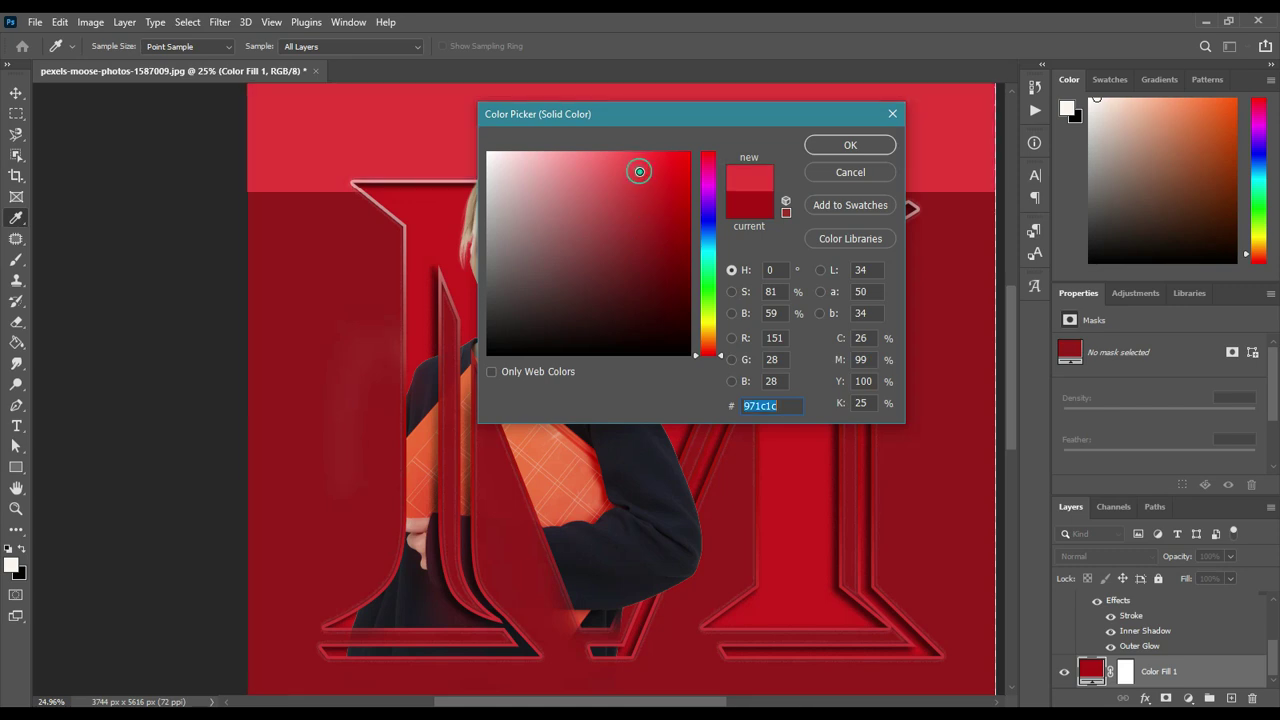
pyautogui.click(604, 169)
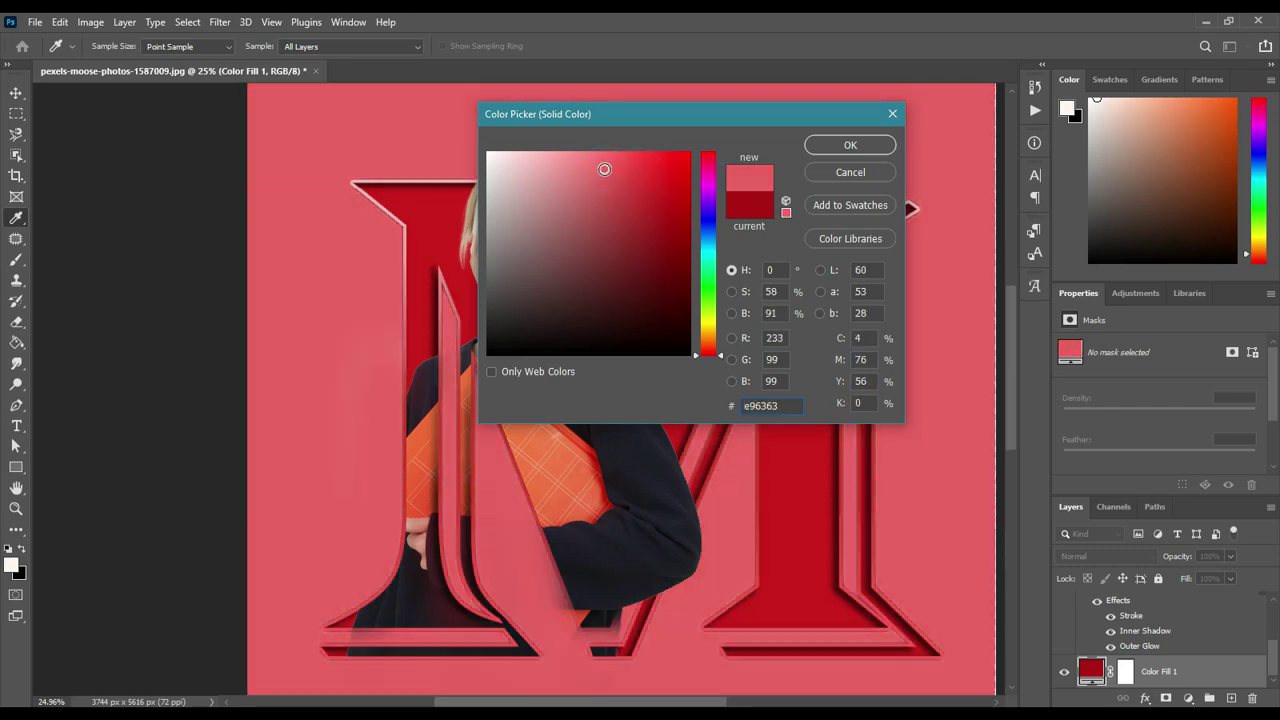
pyautogui.moveTo(705, 118); pyautogui.dragTo(975, 138)
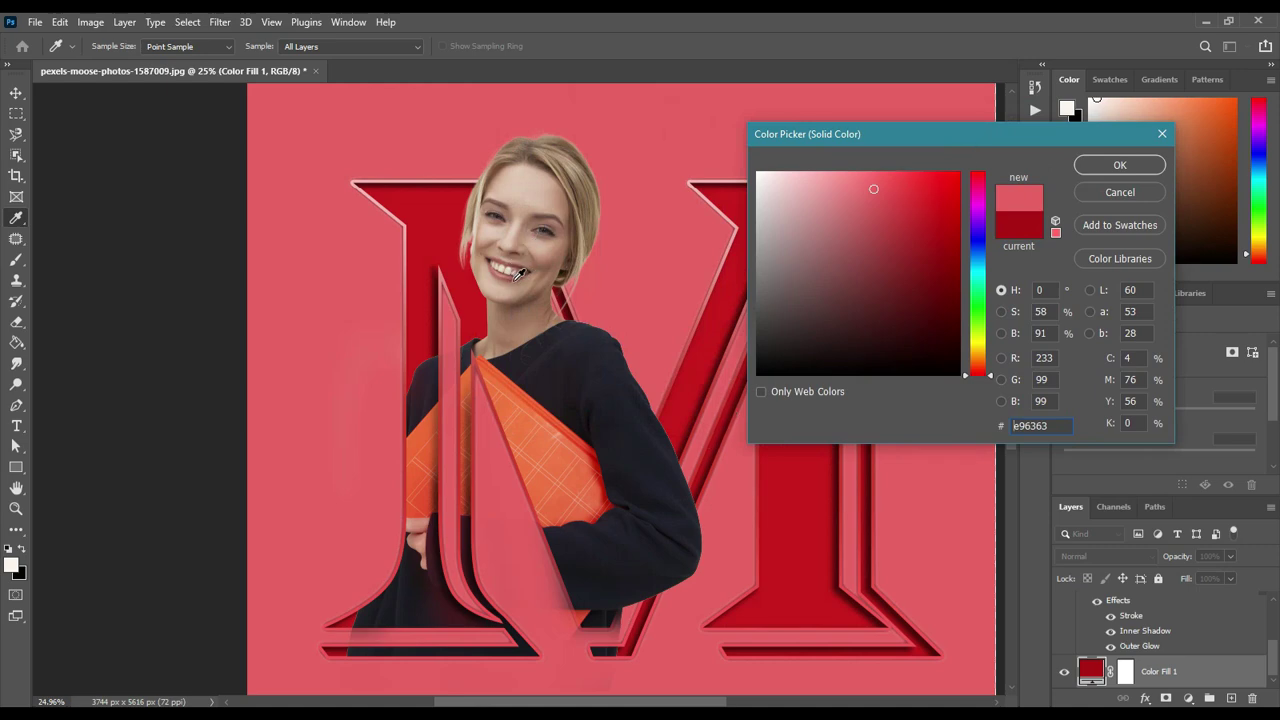
pyautogui.click(513, 275)
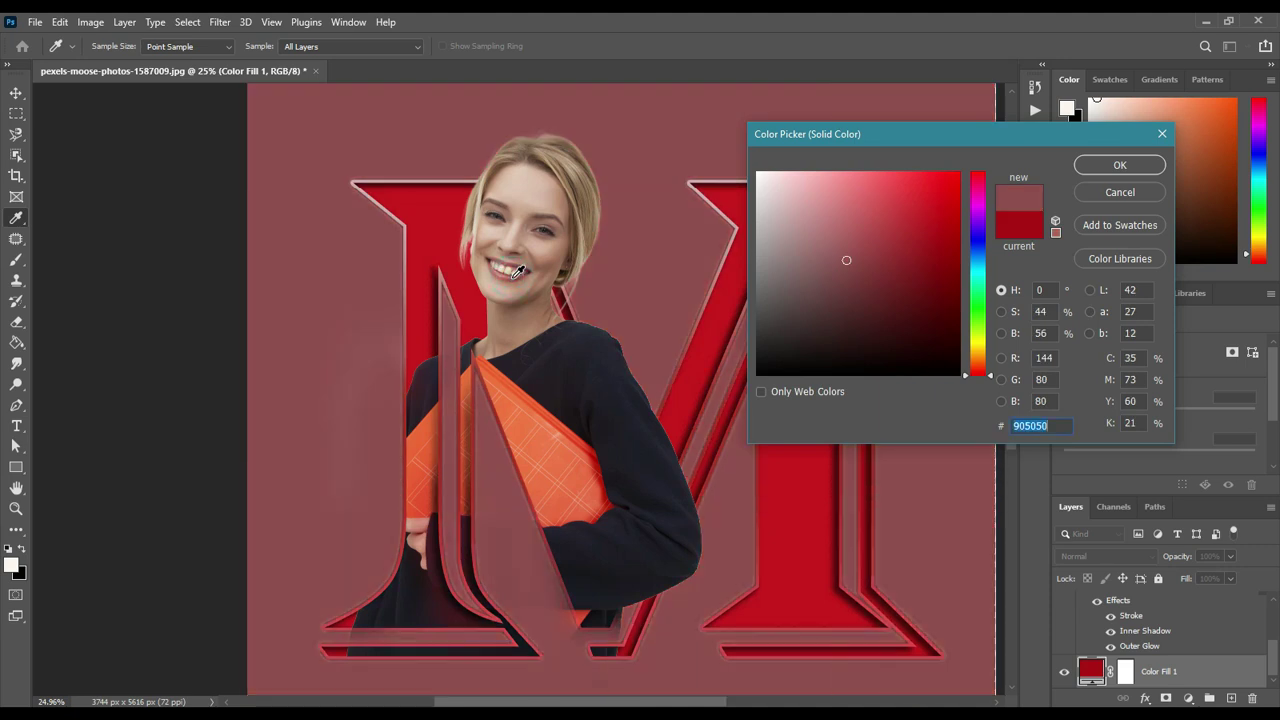
pyautogui.click(1112, 166)
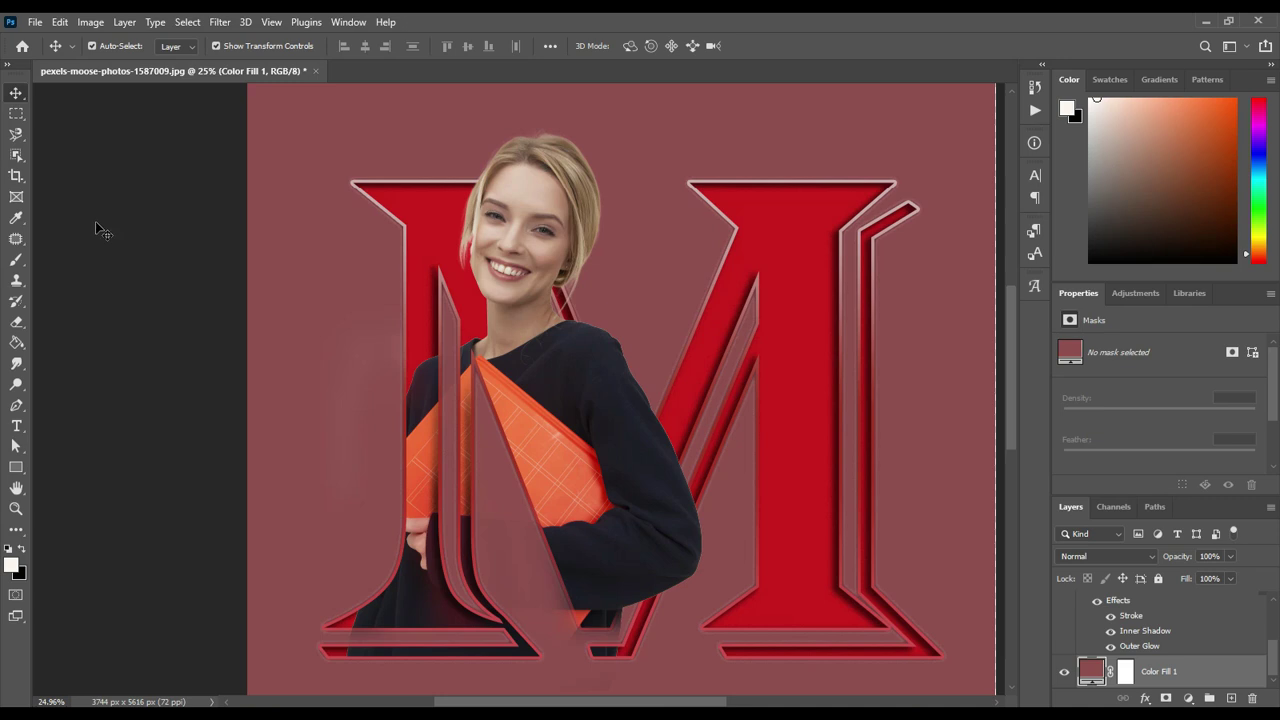
pyautogui.scroll(2, 1103, 617)
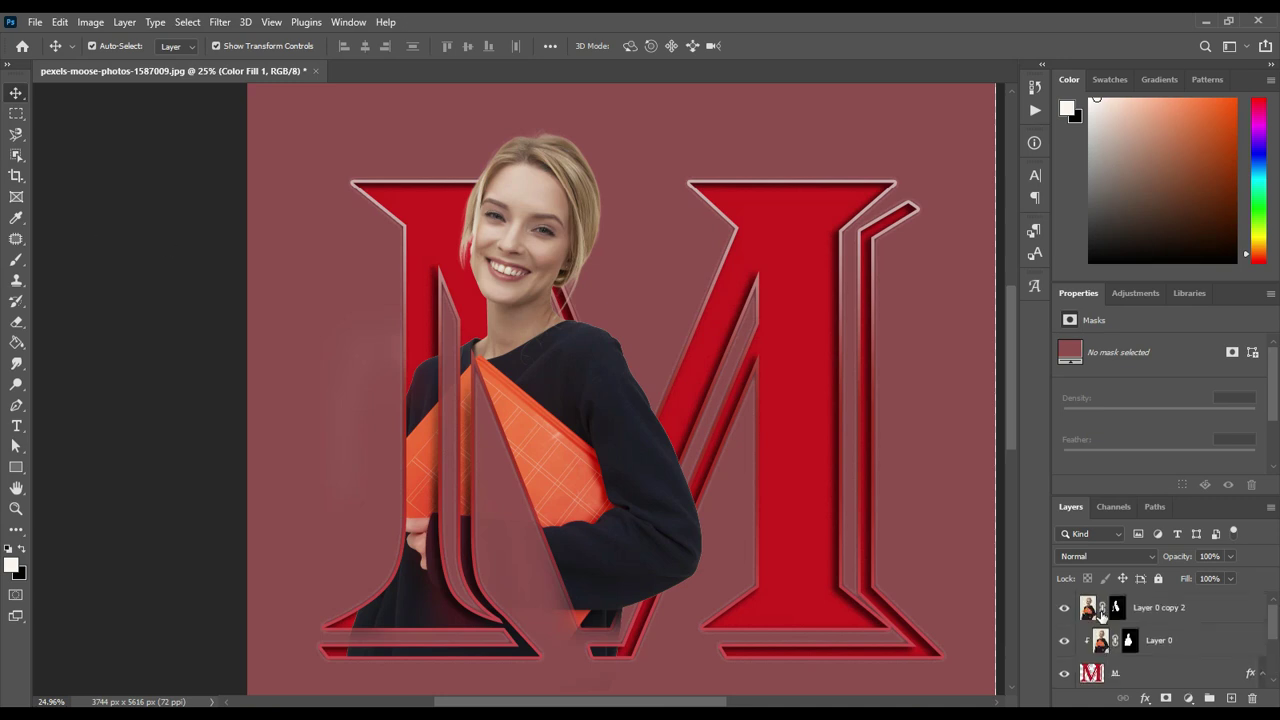
# Zoom out to show the whole poster, including the empty space above the M, with no layers selected
pyautogui.click(1117, 610)
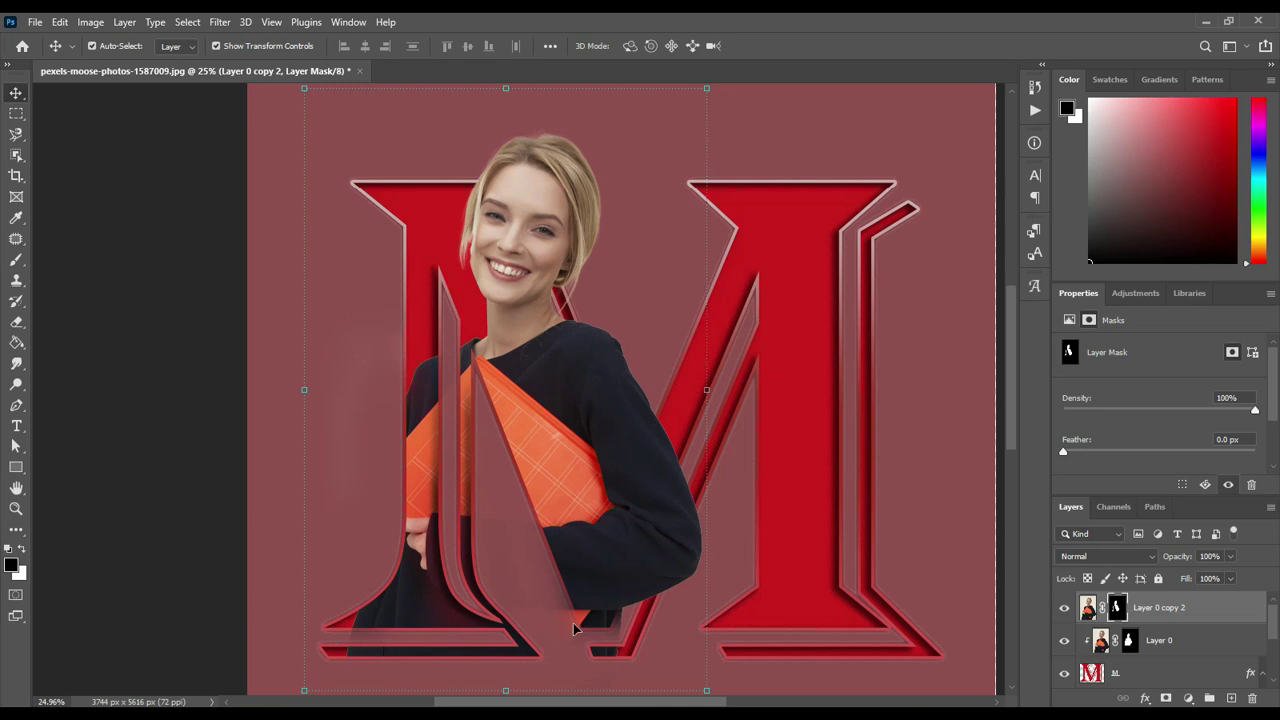
pyautogui.click(17, 262)
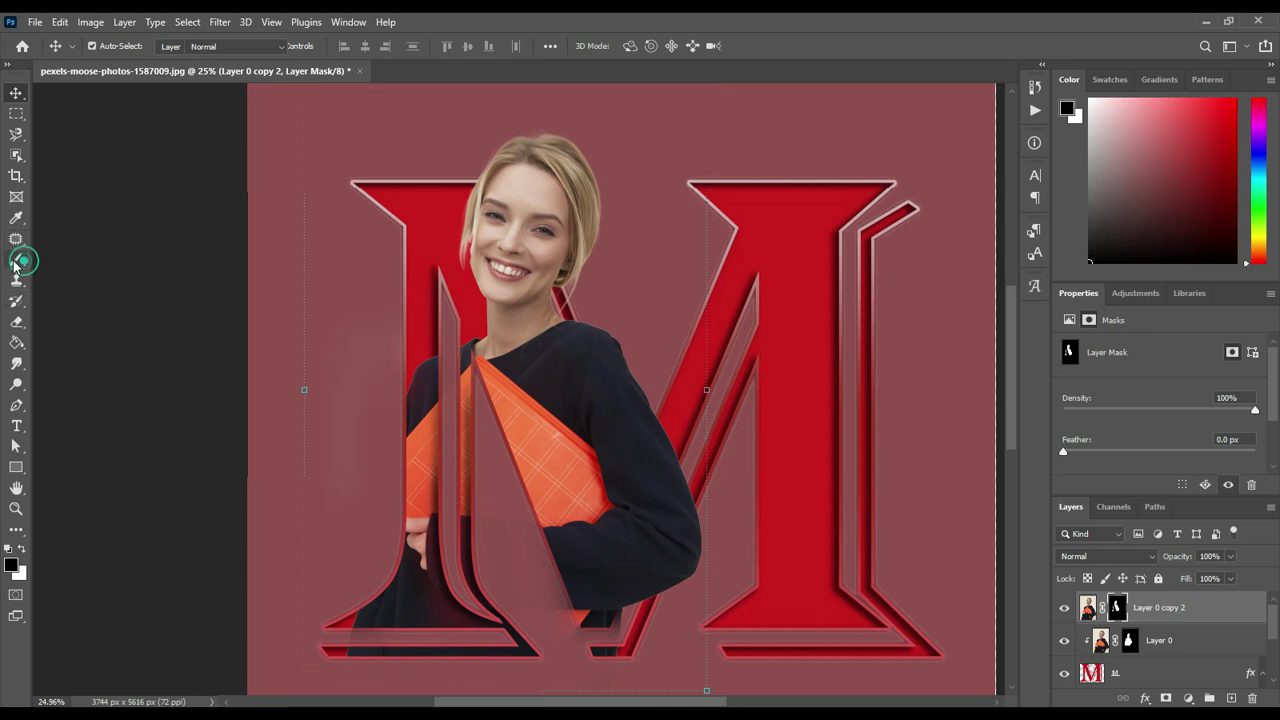
pyautogui.click(16, 92)
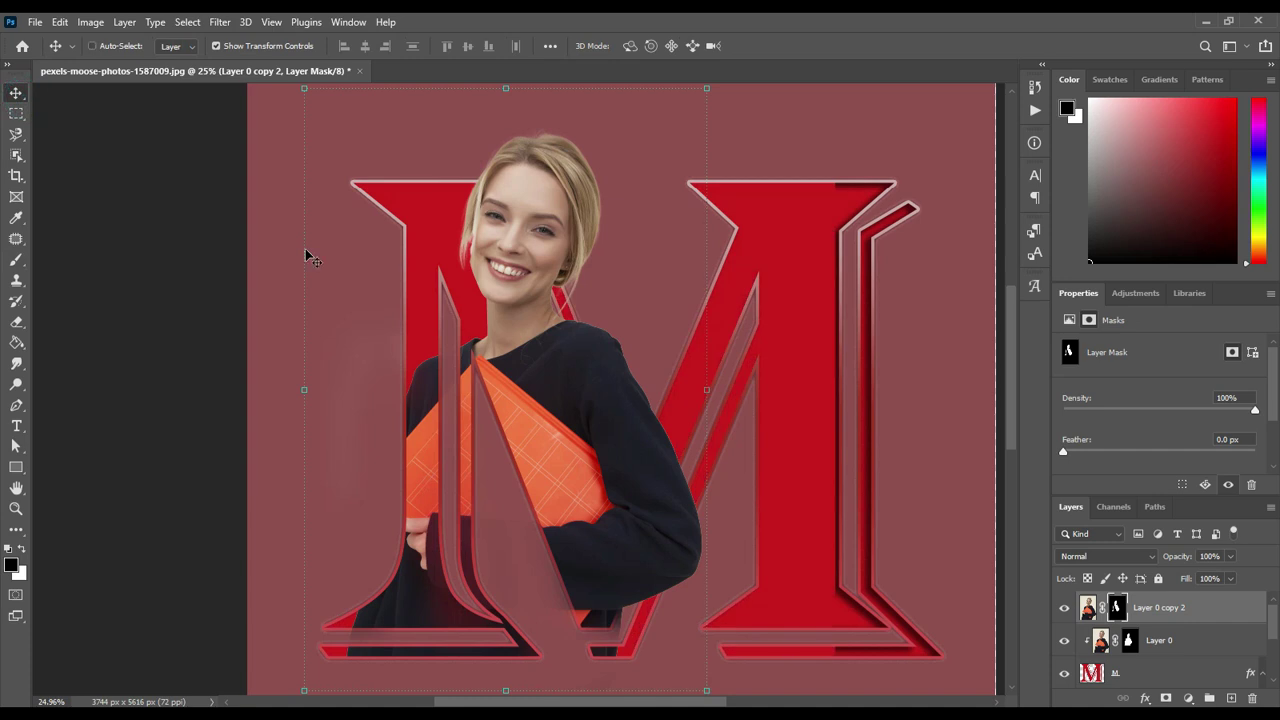
pyautogui.hotkey('ctrl', '-')
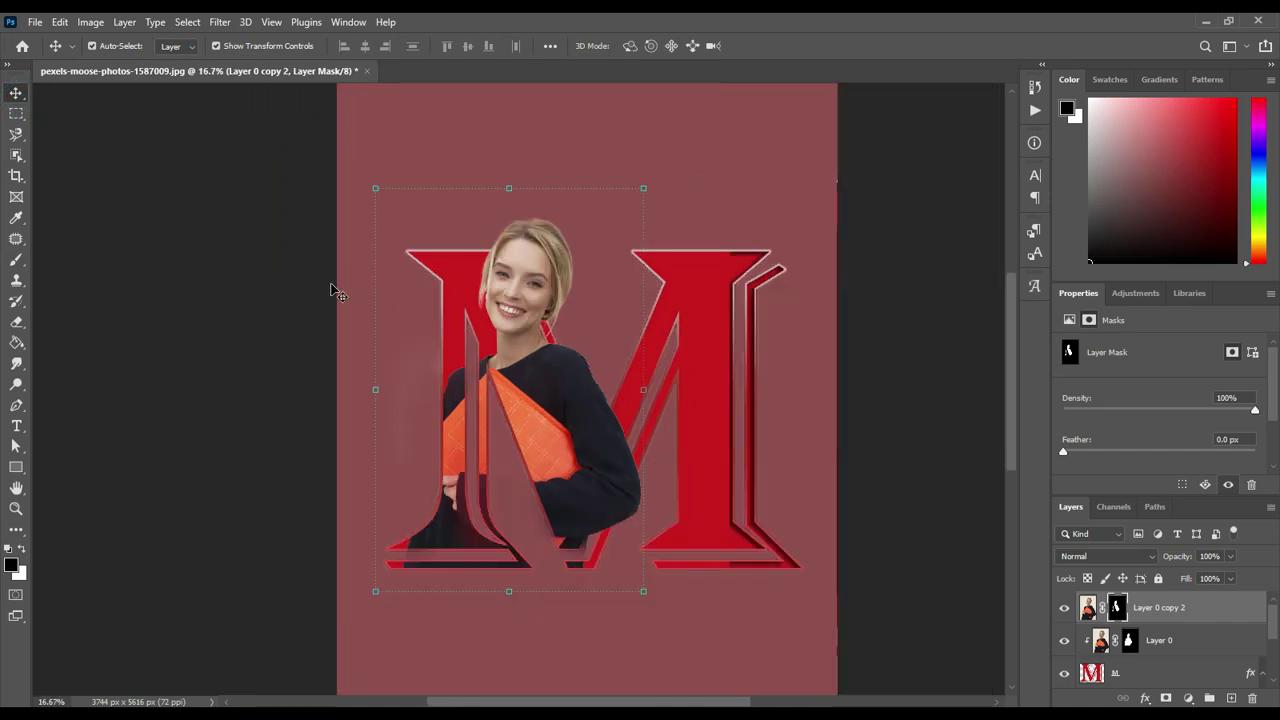
pyautogui.click(318, 266)
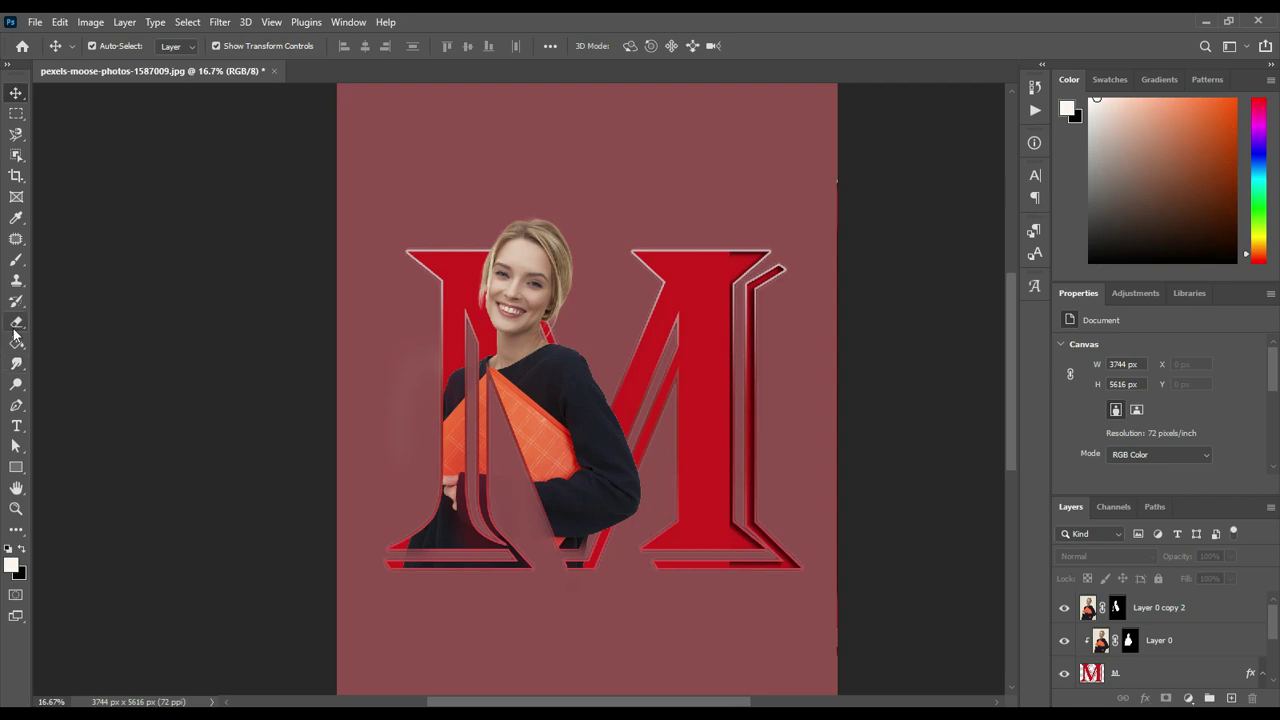
# Add a new text layer reading 'YOUR TEXT HERE' near the top of the canvas
pyautogui.click(16, 428)
pyautogui.click(469, 171)
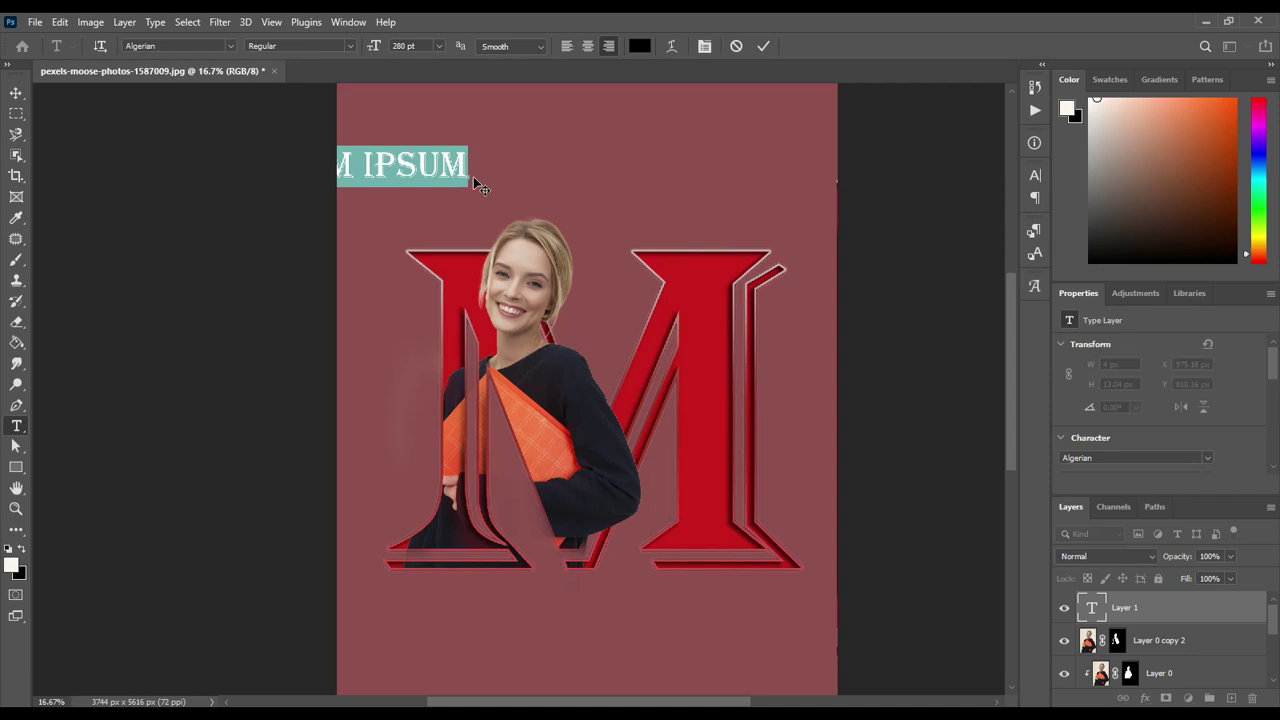
pyautogui.write('YOUR TEXT ')
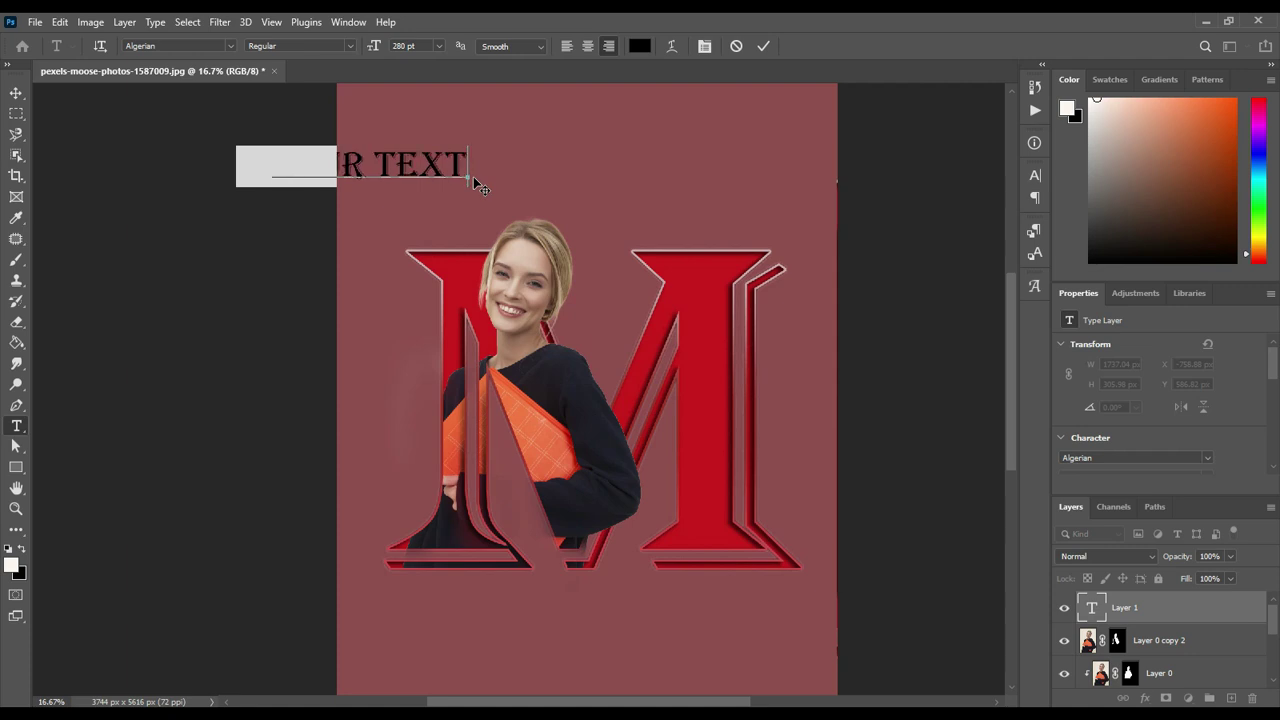
pyautogui.write('HERE')
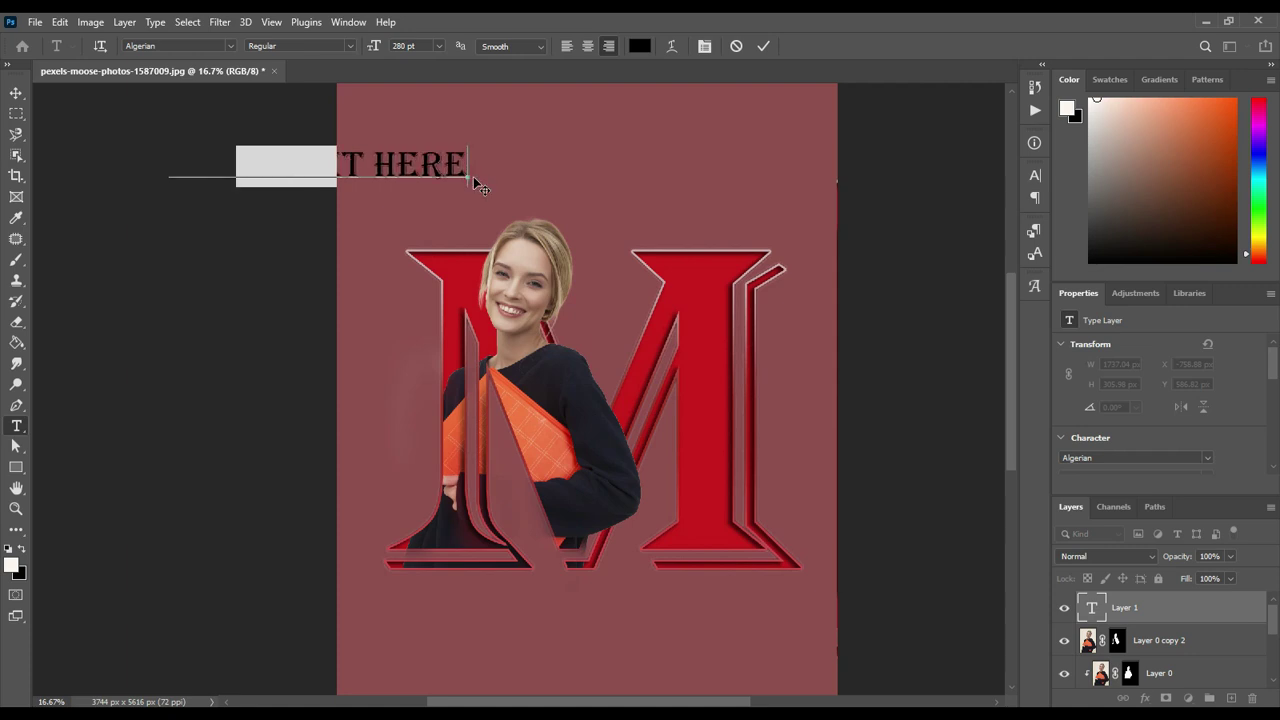
pyautogui.click(763, 47)
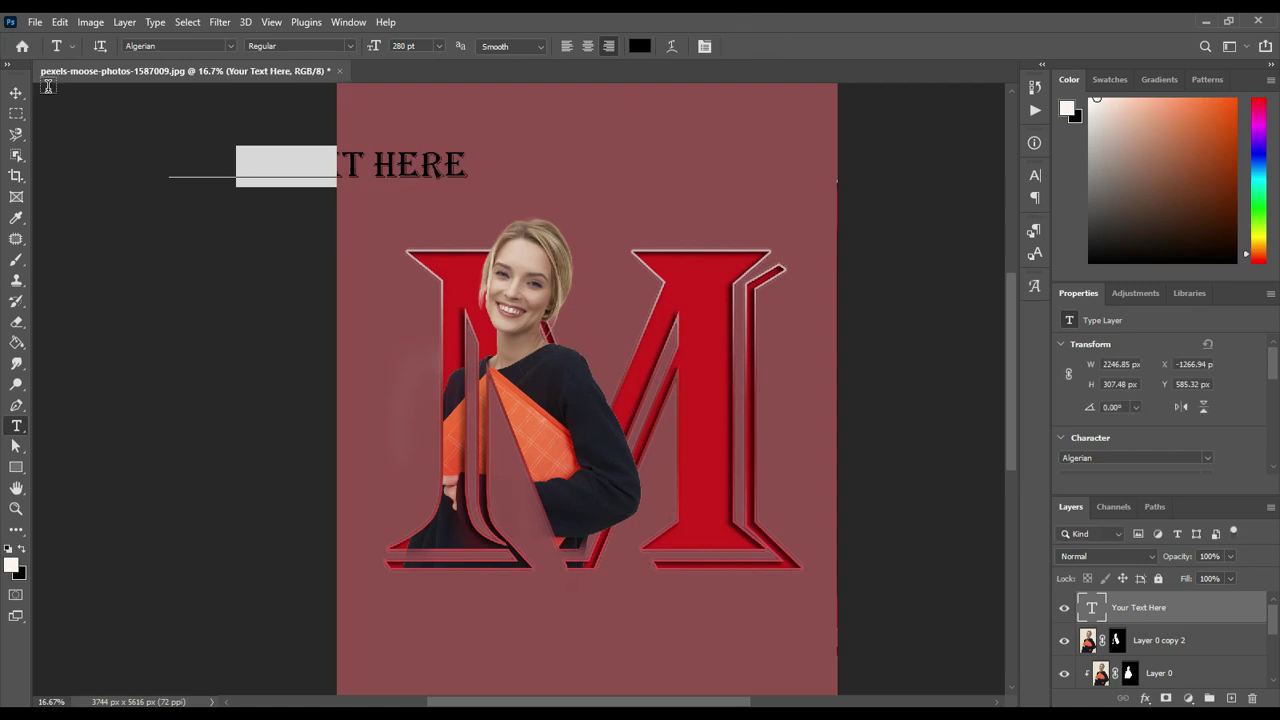
# Drag the 'YOUR TEXT HERE' headline onto the canvas above the M
pyautogui.click(17, 93)
pyautogui.moveTo(433, 170); pyautogui.dragTo(706, 195)
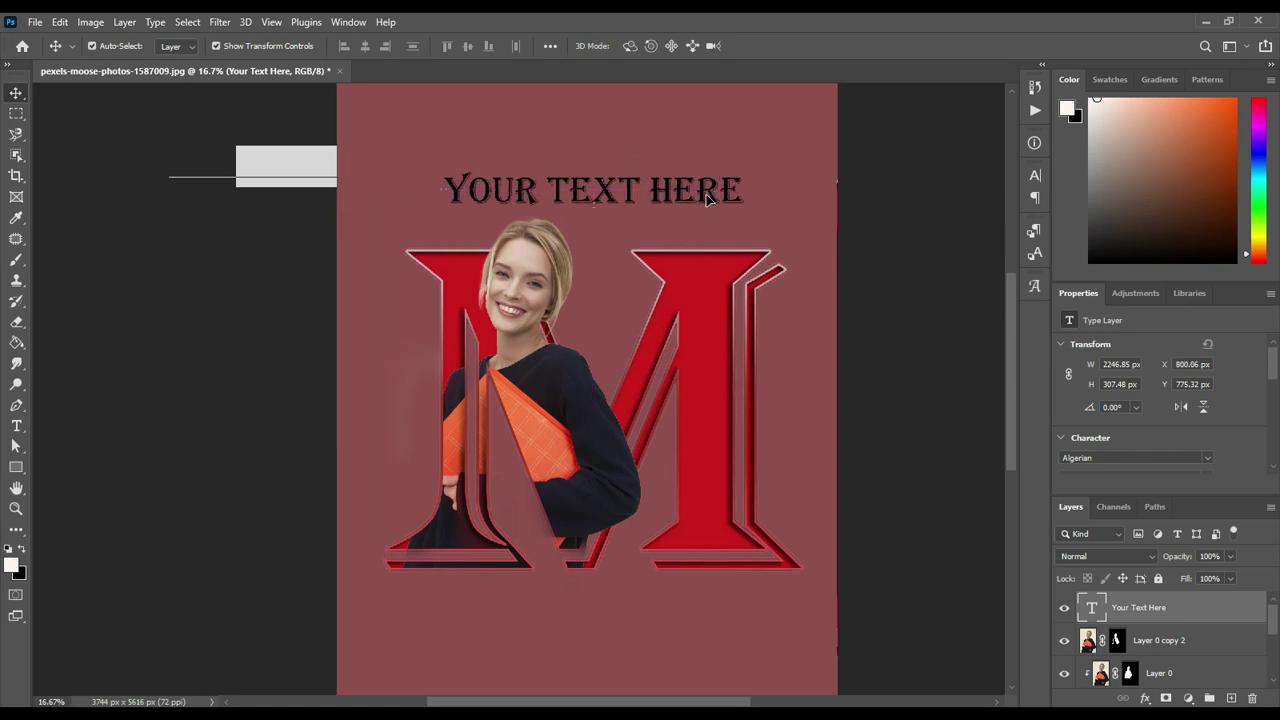
pyautogui.press('t')
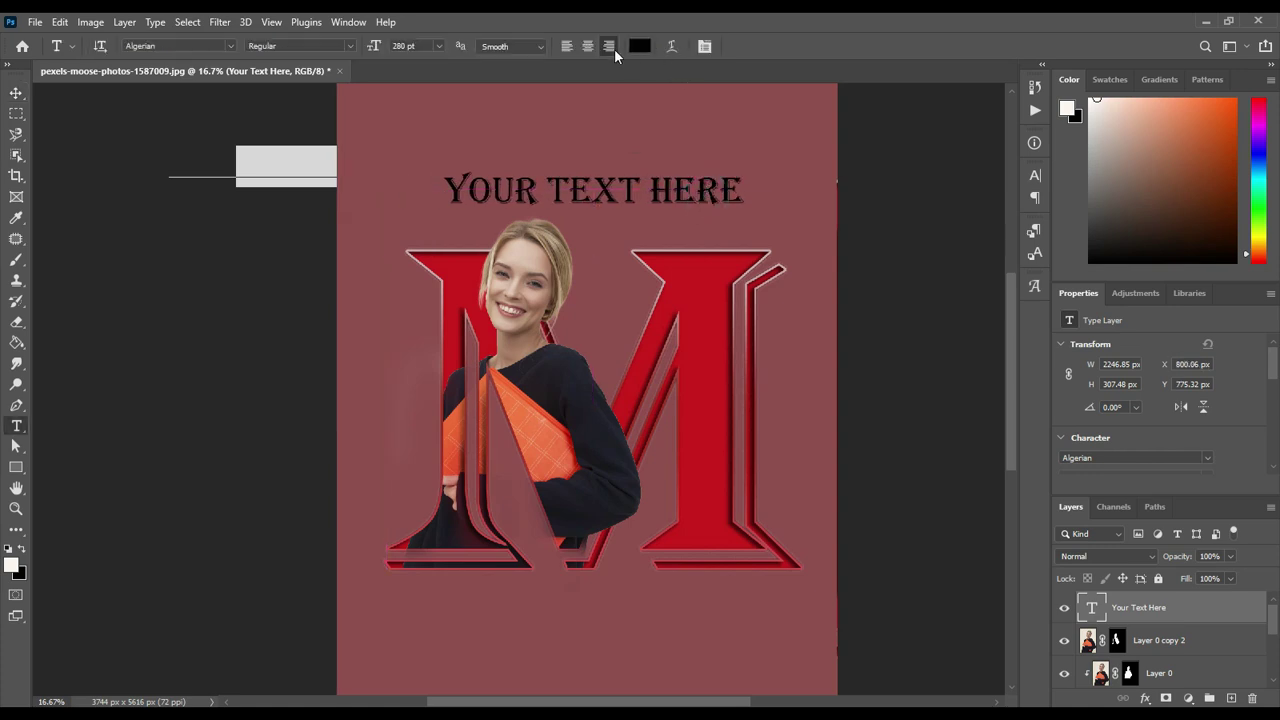
# Set the headline's letter tracking to 200 in the Character panel
pyautogui.click(704, 47)
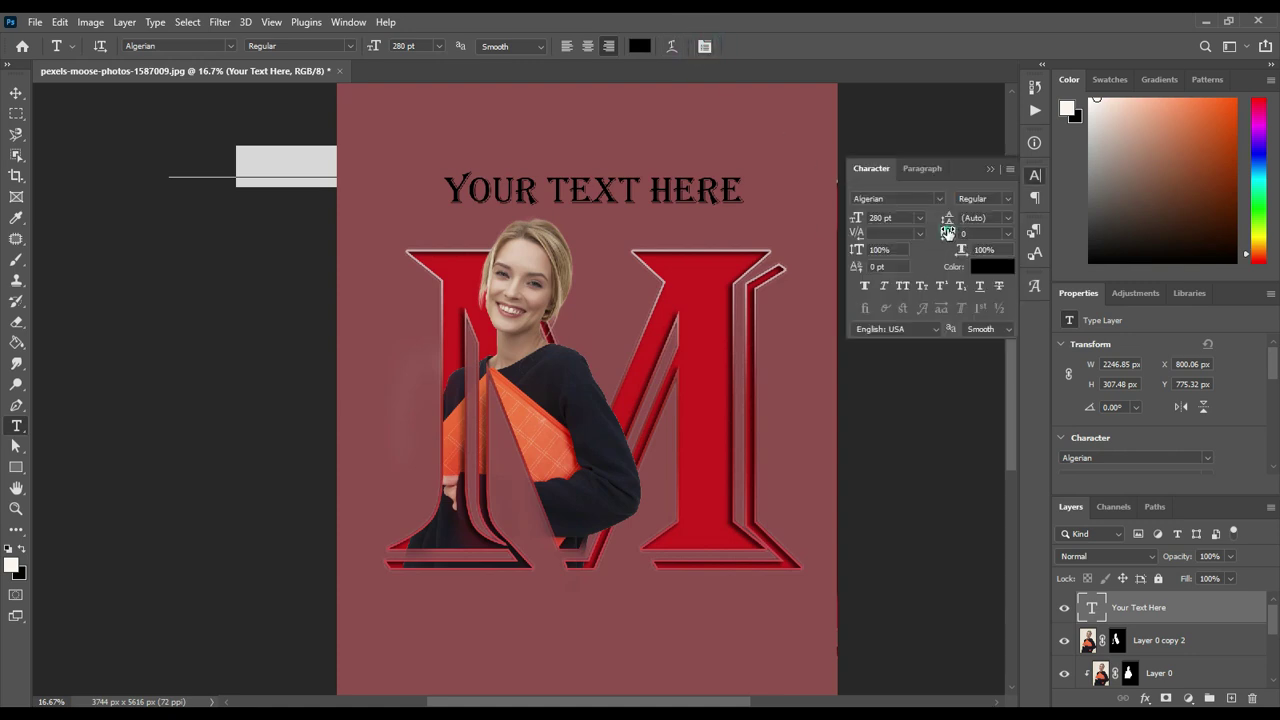
pyautogui.click(965, 233)
pyautogui.write('400')
pyautogui.press('Return')
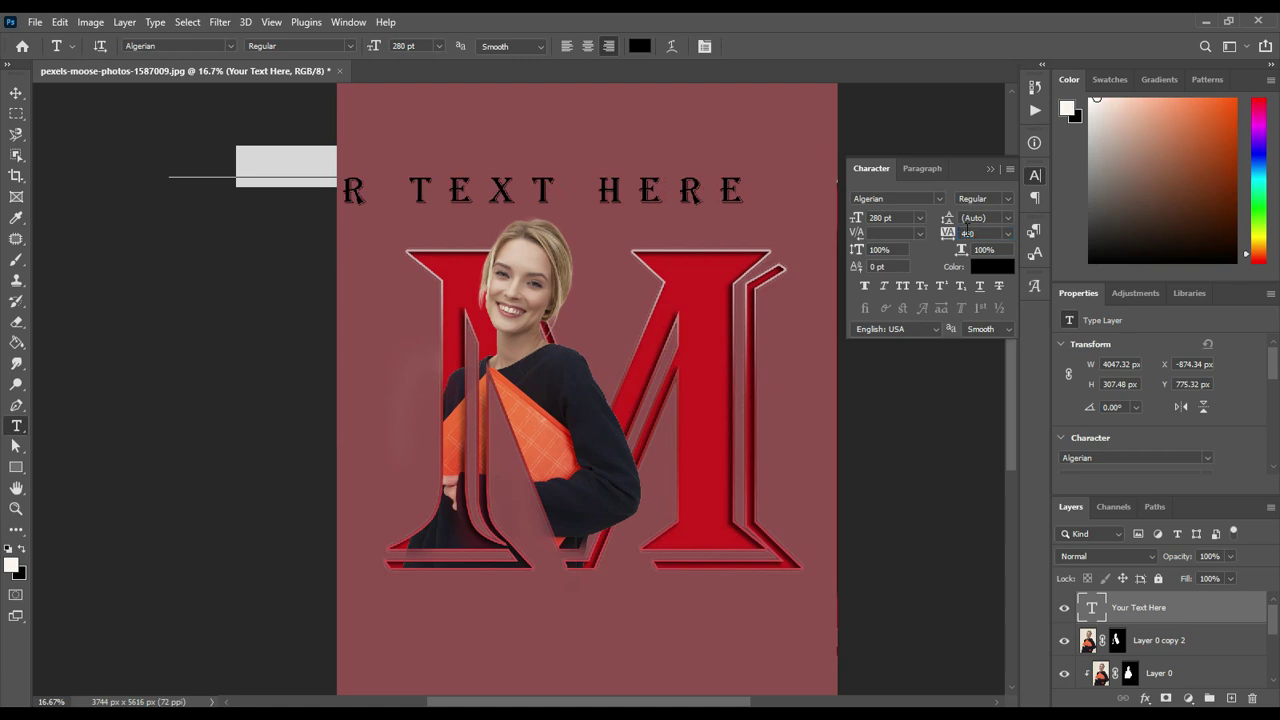
pyautogui.moveTo(949, 230); pyautogui.dragTo(944, 240)
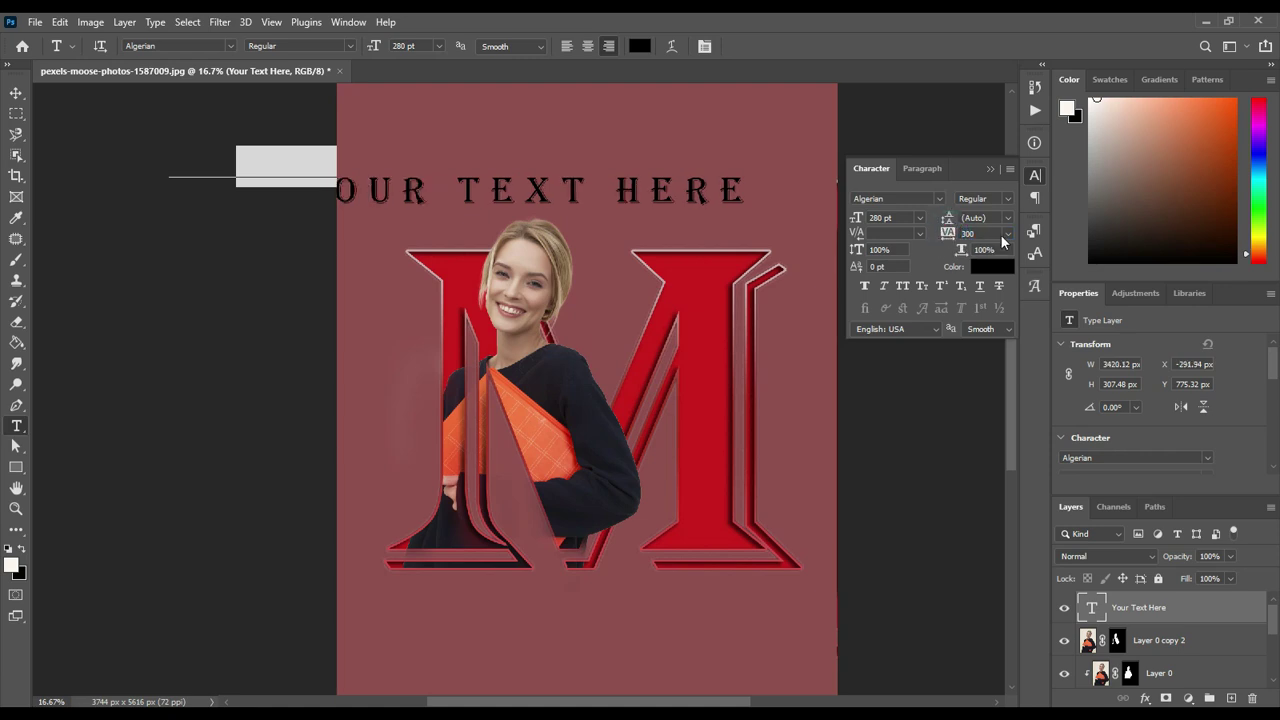
pyautogui.click(970, 232)
pyautogui.write('00')
pyautogui.press('Return')
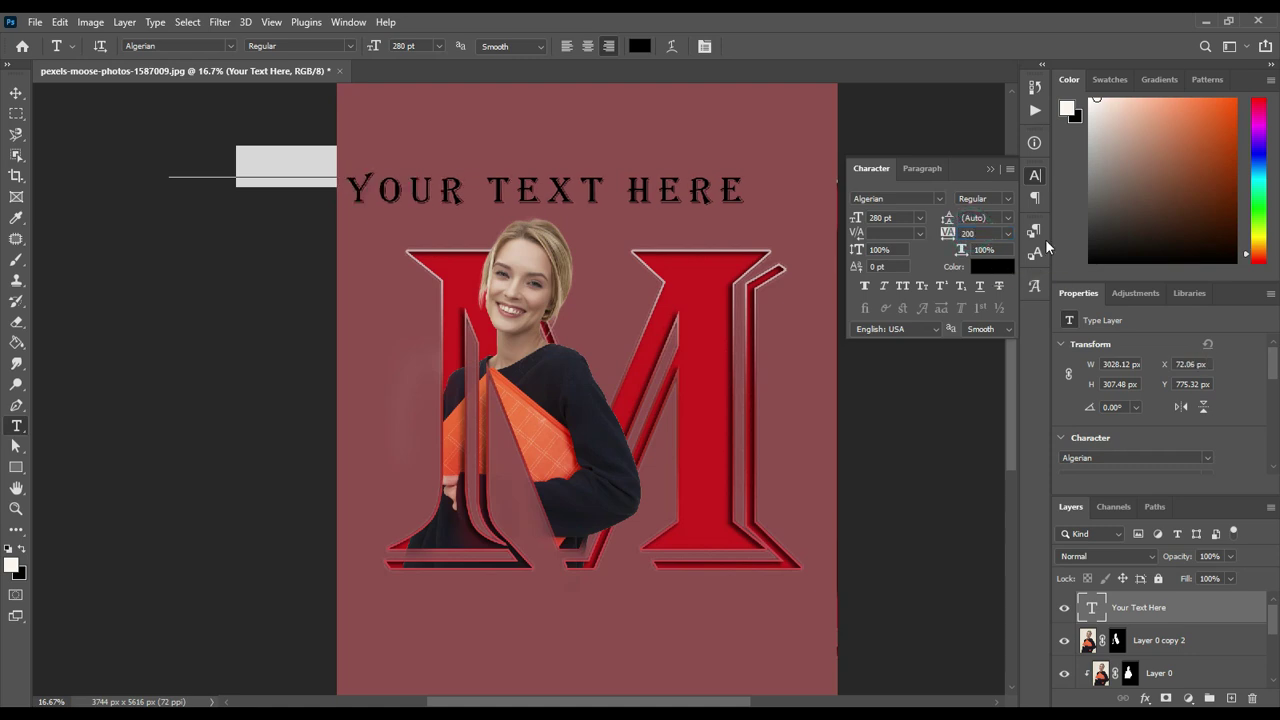
# Adjust the headline's leading to 348 pt and centre it horizontally above the M
pyautogui.click(16, 92)
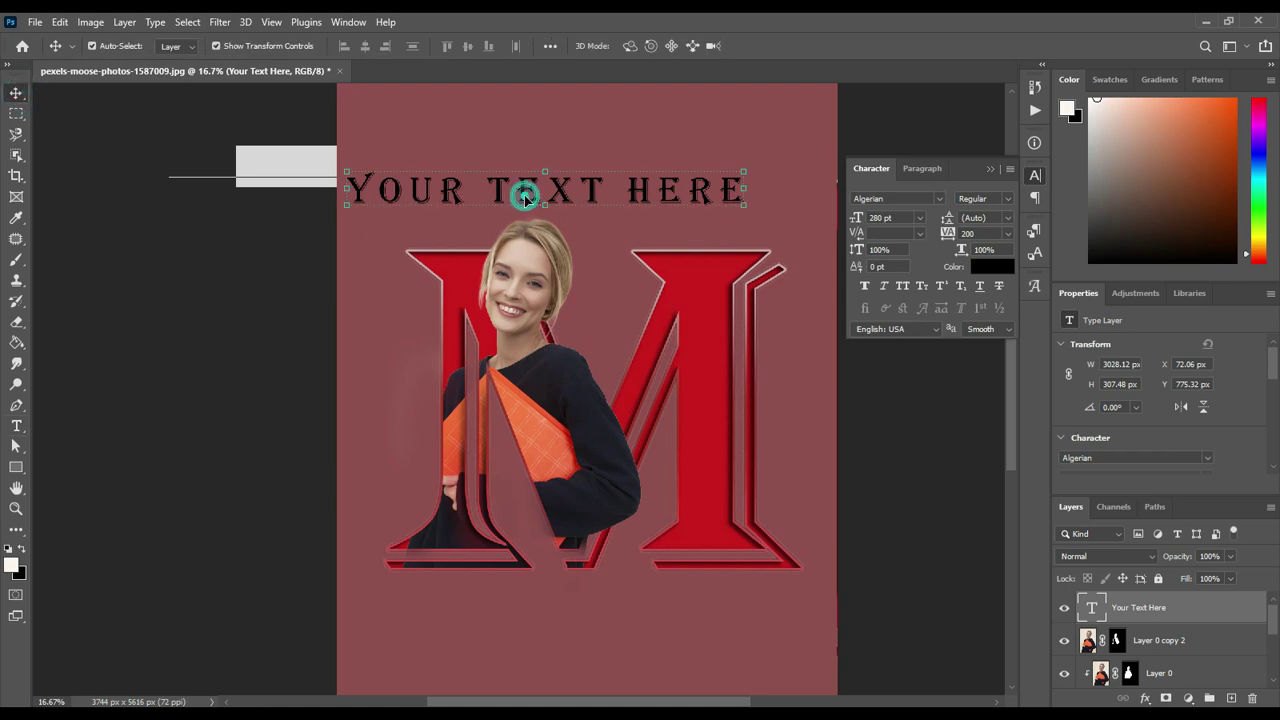
pyautogui.moveTo(526, 193); pyautogui.dragTo(558, 212)
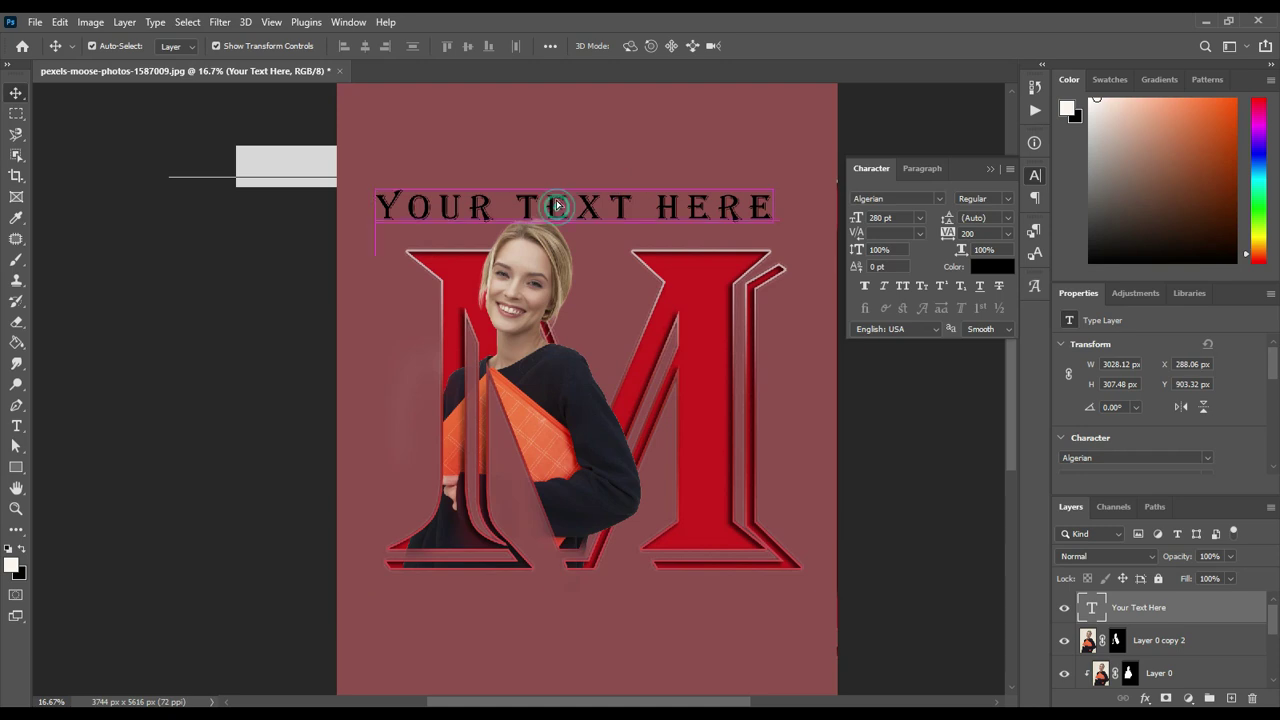
pyautogui.moveTo(558, 212); pyautogui.dragTo(557, 197)
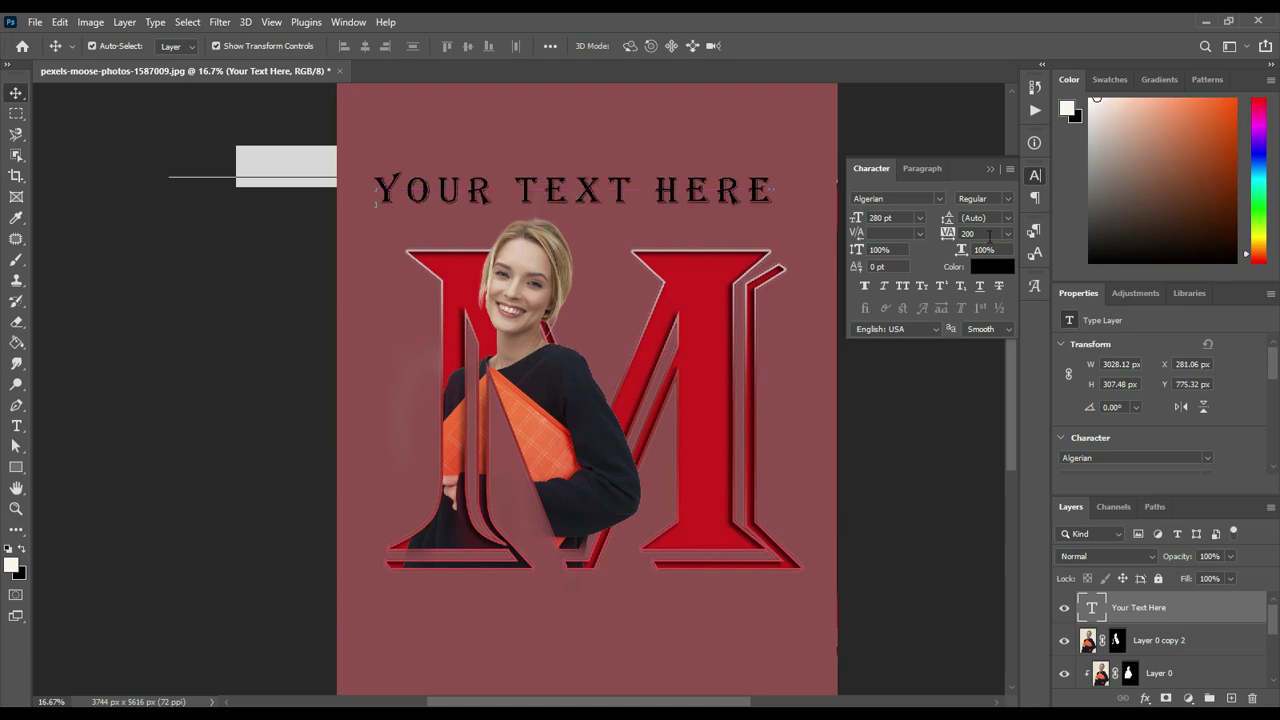
pyautogui.moveTo(948, 218); pyautogui.dragTo(965, 218)
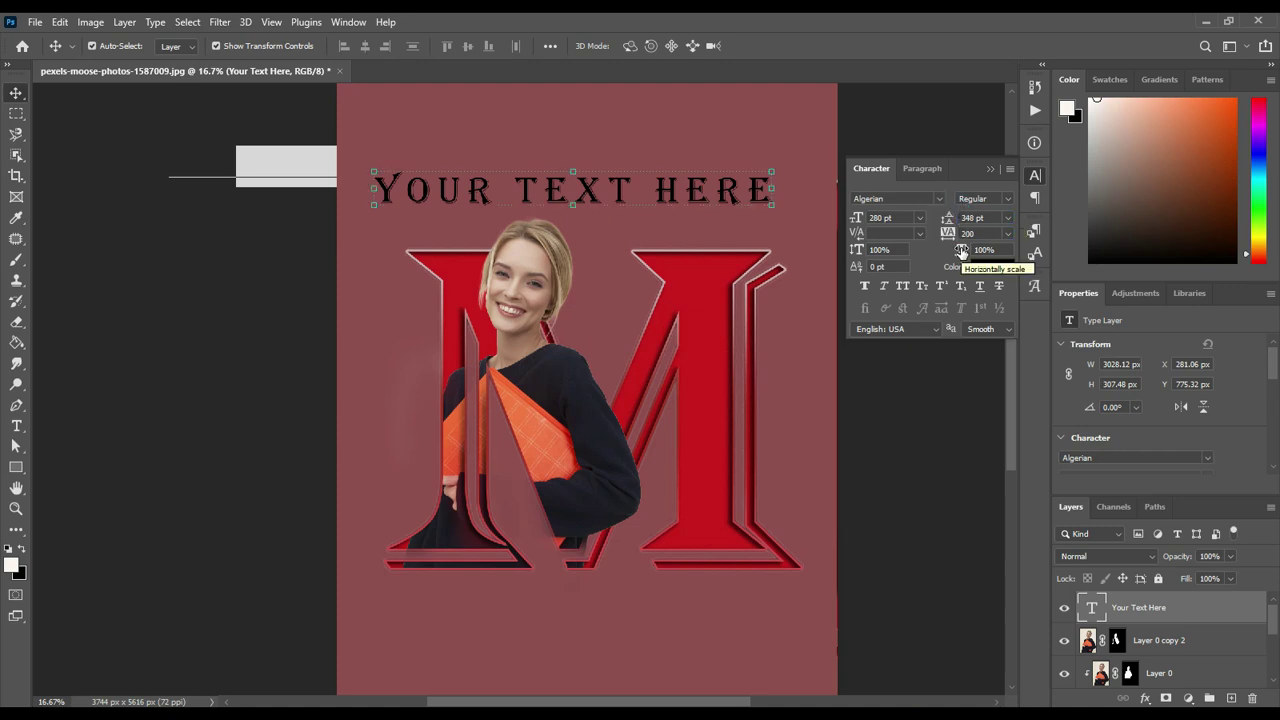
pyautogui.click(986, 134)
pyautogui.click(990, 170)
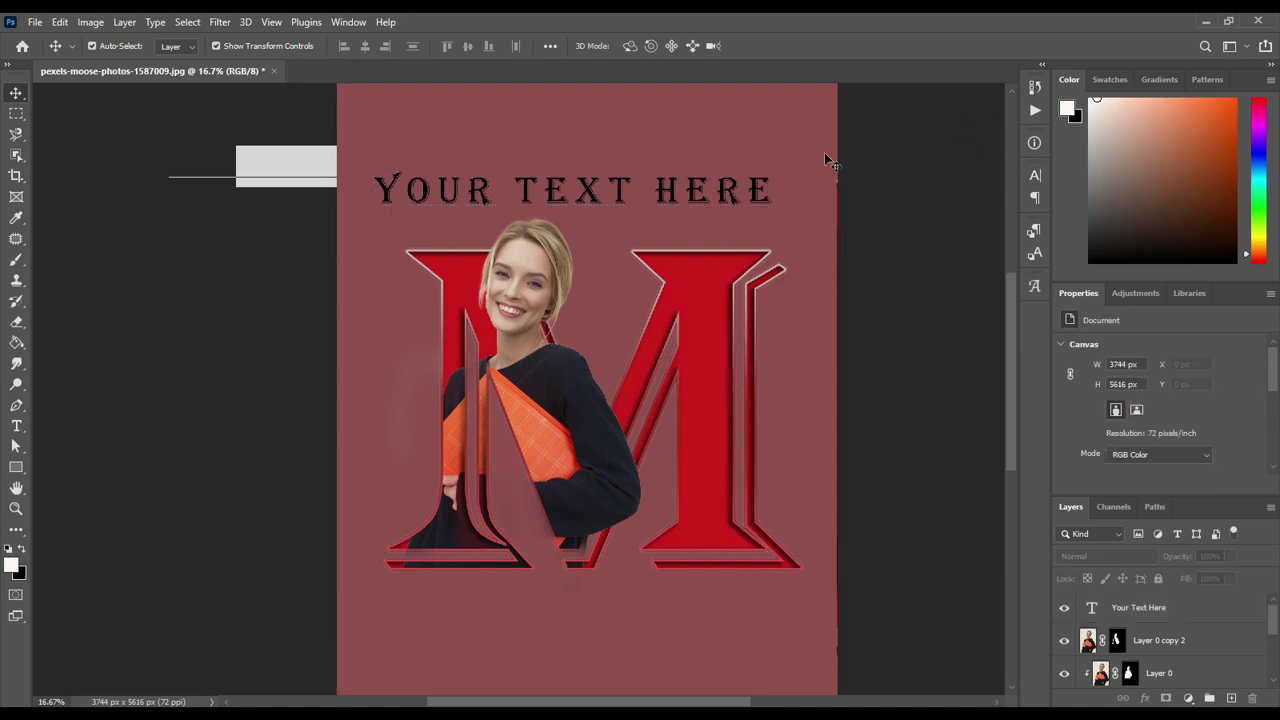
pyautogui.moveTo(657, 196); pyautogui.dragTo(668, 201)
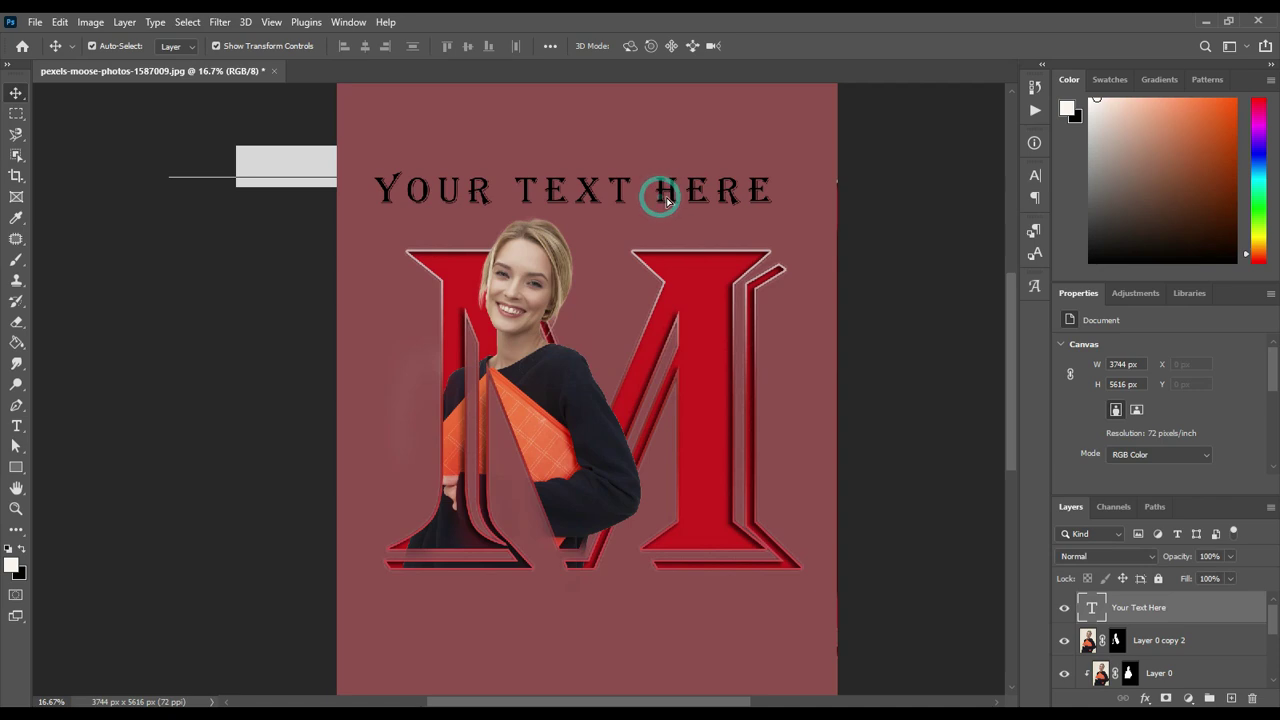
pyautogui.click(793, 393)
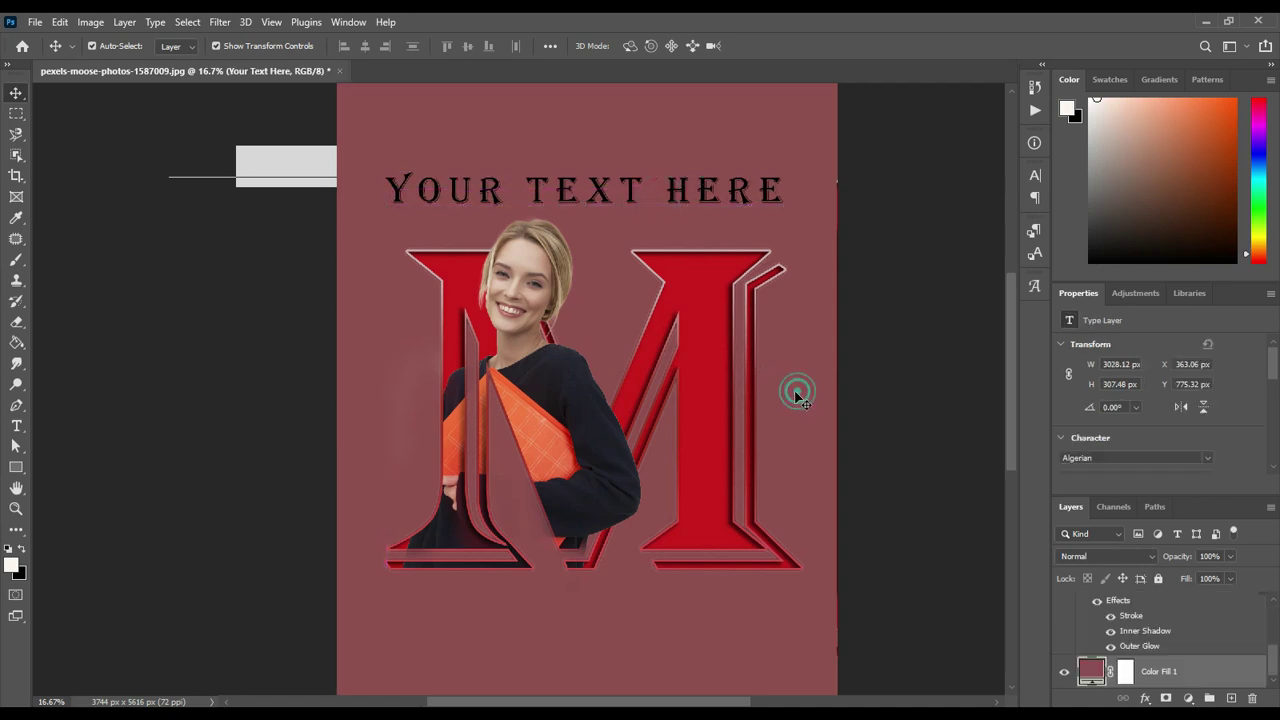